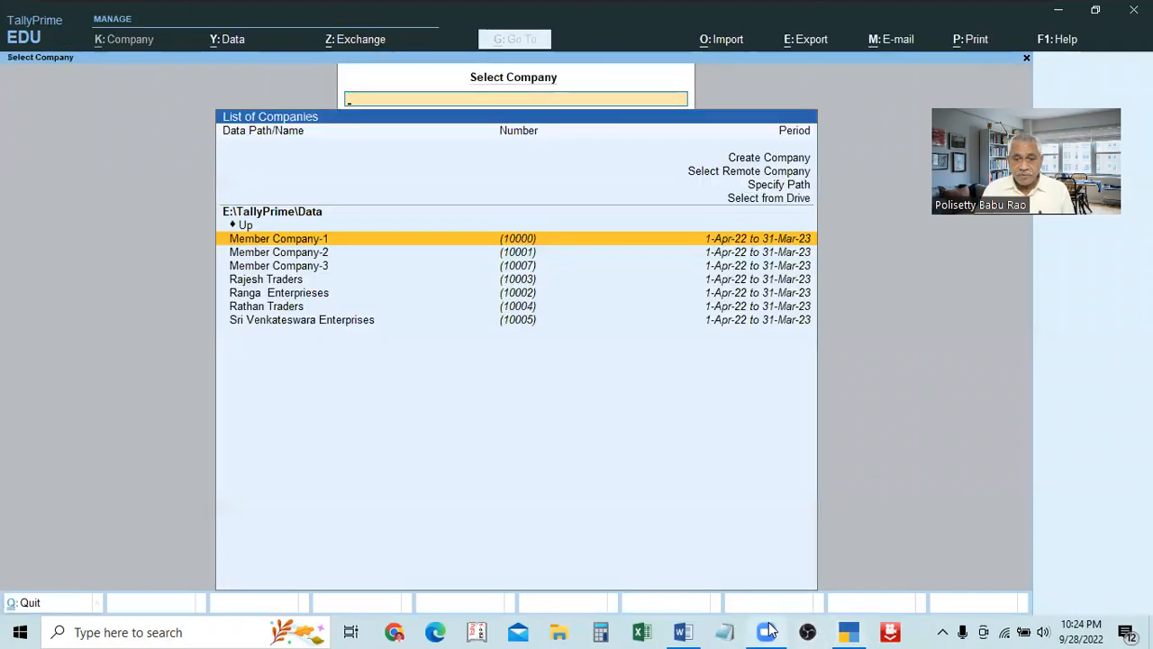
Switch to the TALLY PRIME FULL SUBJECT document in Word and read through to the topic on recording payment vouchers.
mouse_move(767, 632)
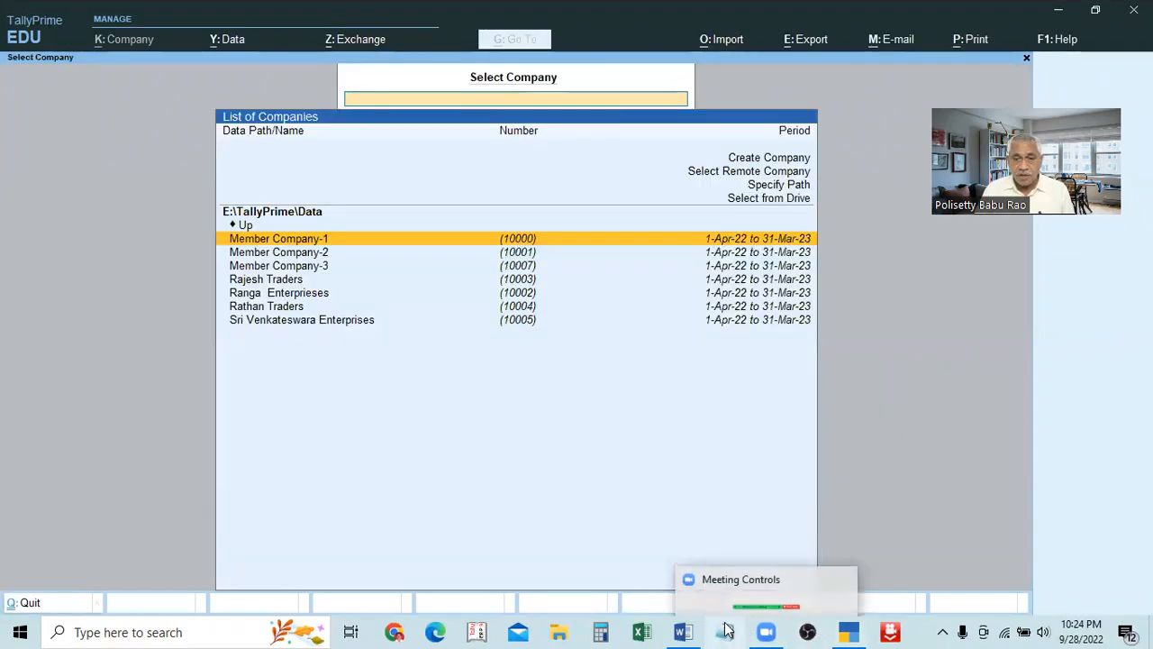
left_click(684, 632)
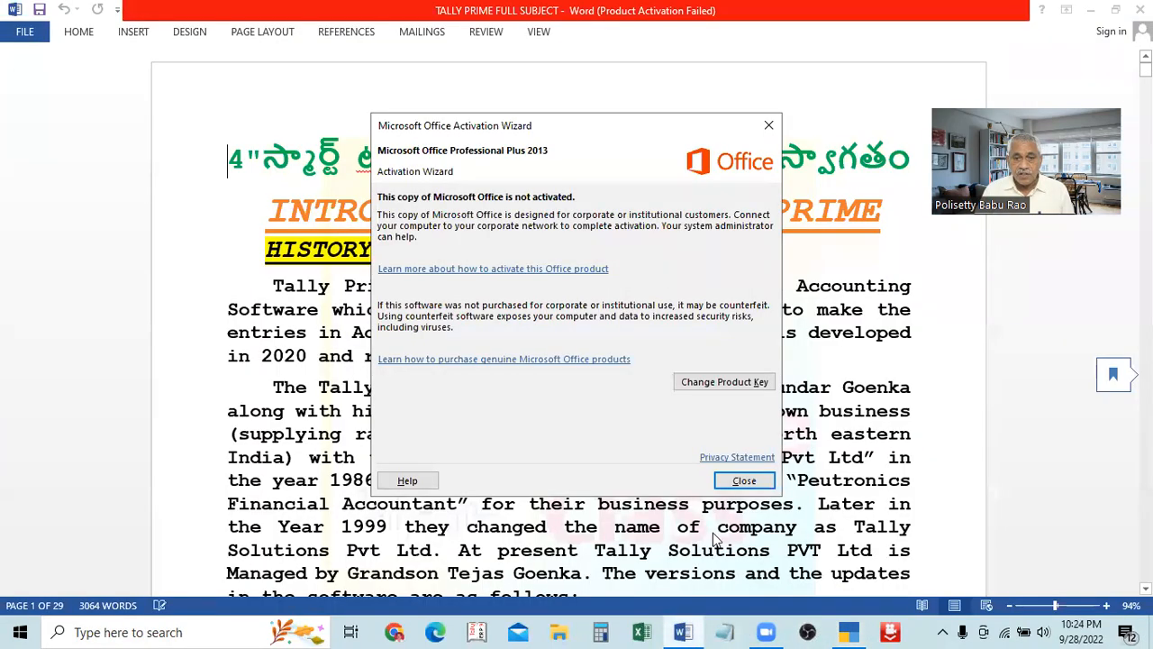
left_click(742, 480)
scroll(797, 436, "down", 15)
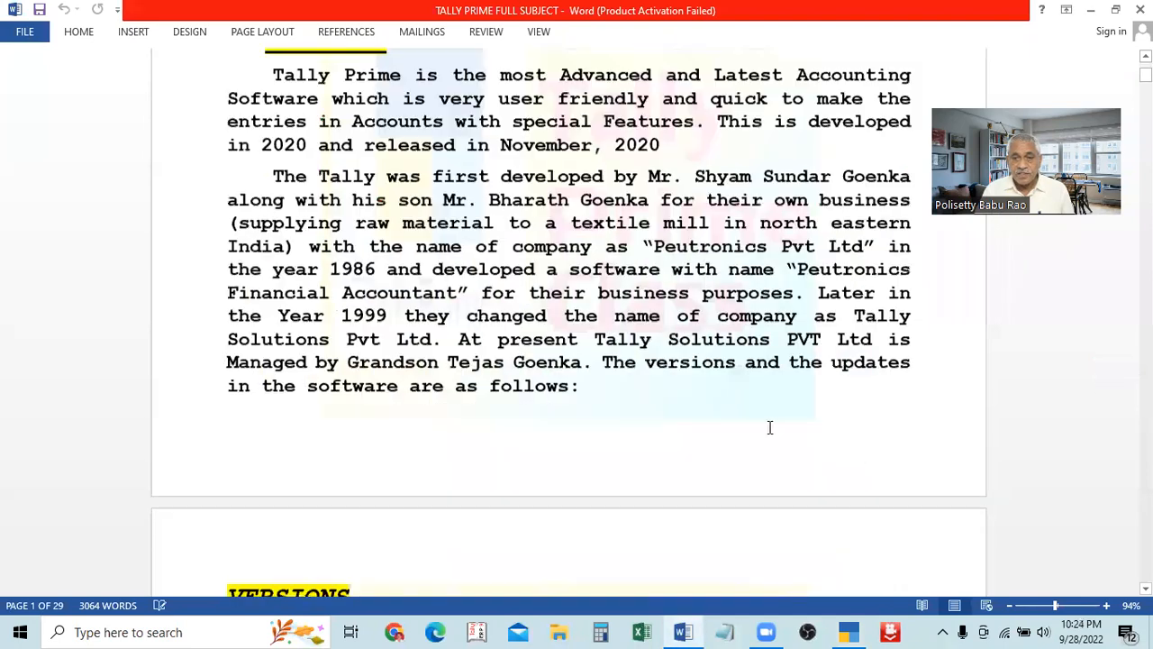
scroll(770, 419, "down", 20)
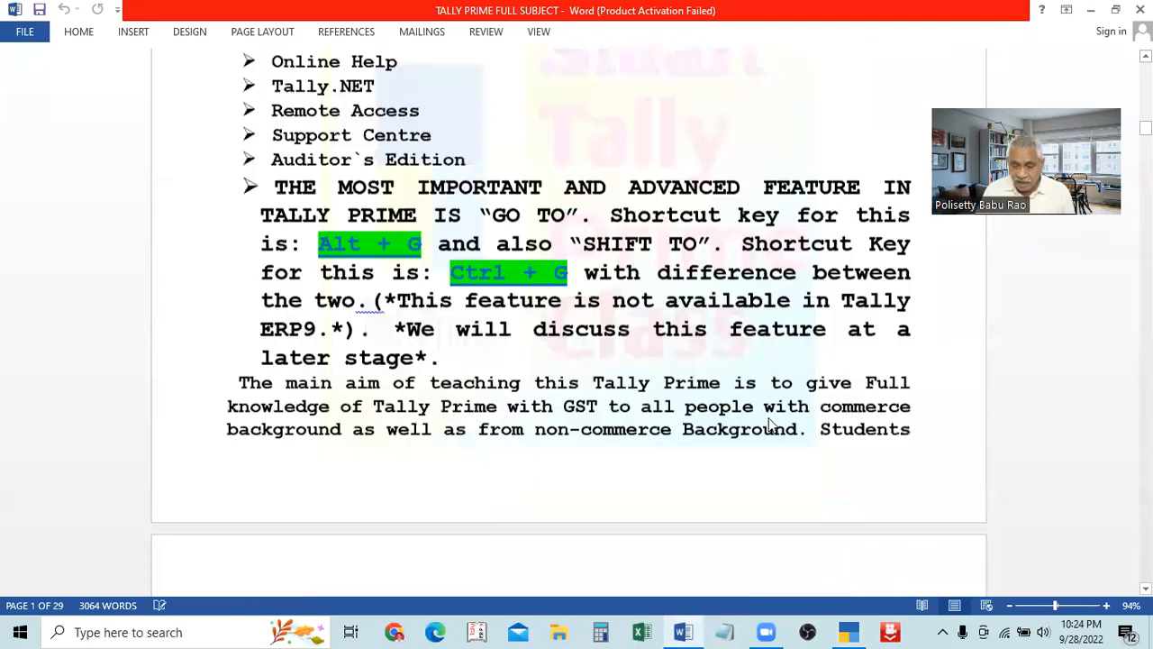
scroll(770, 424, "down", 20)
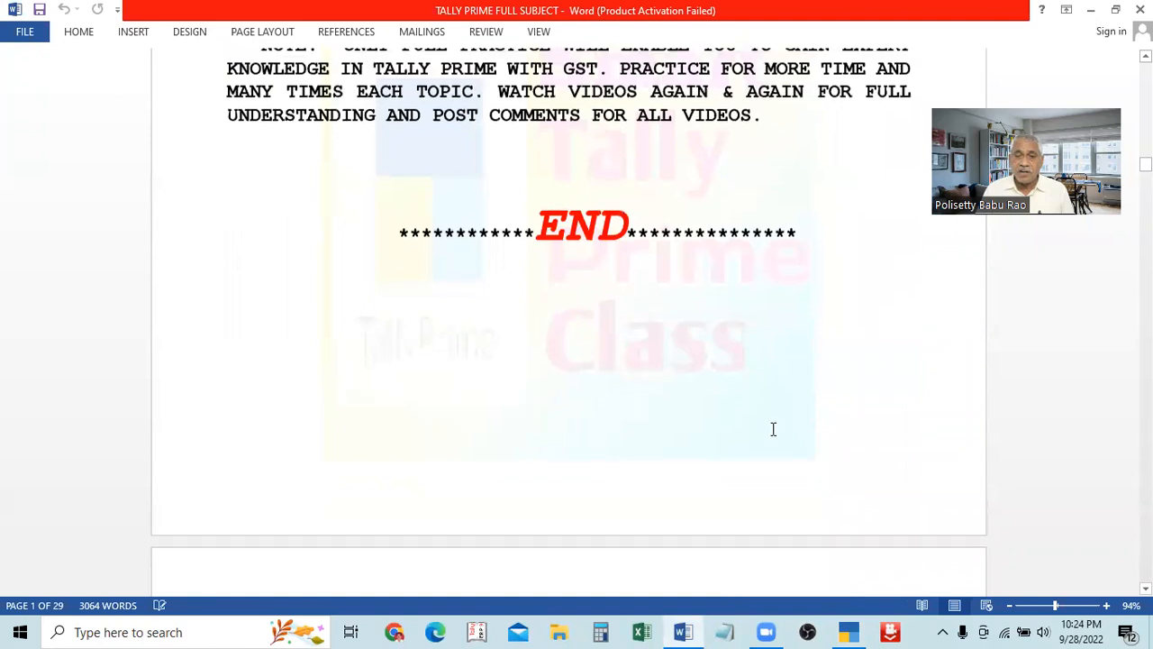
scroll(772, 422, "down", 20)
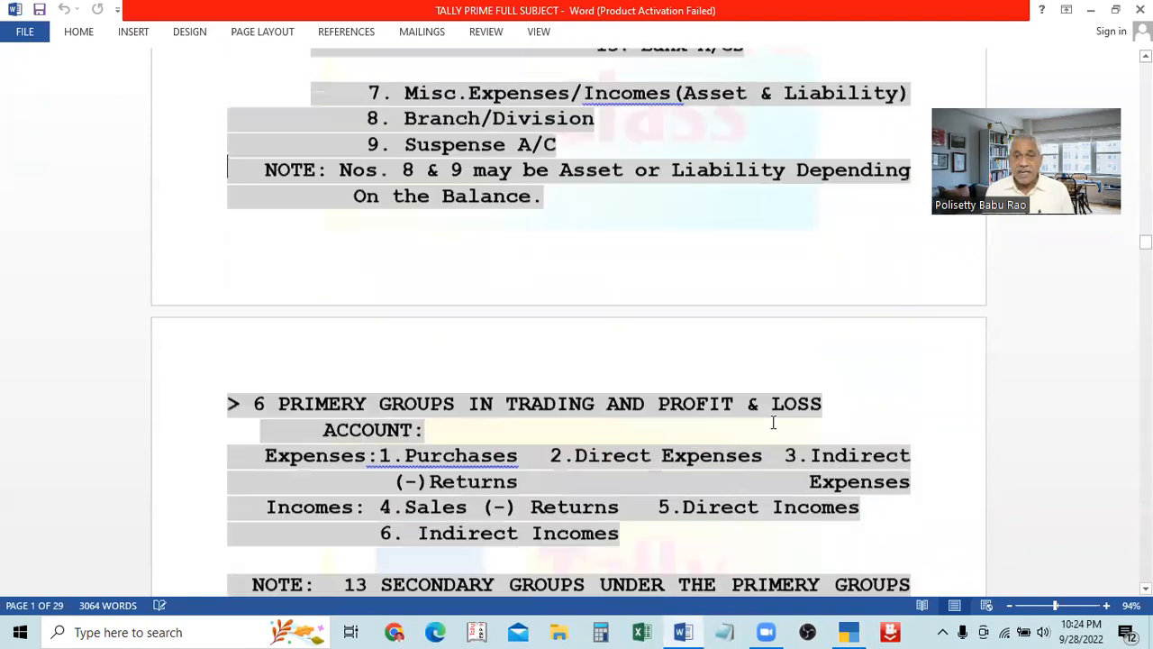
scroll(772, 422, "down", 20)
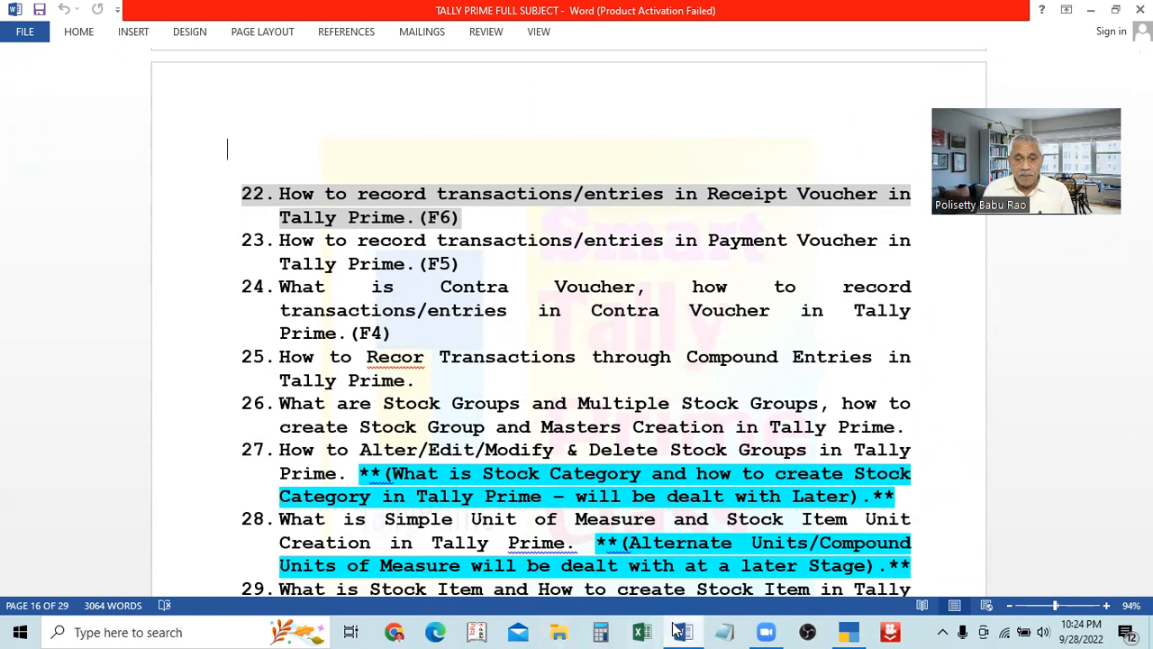
Switch to TallyPrime and open the company Sri Venkateswara Enterprises.
left_click(846, 631)
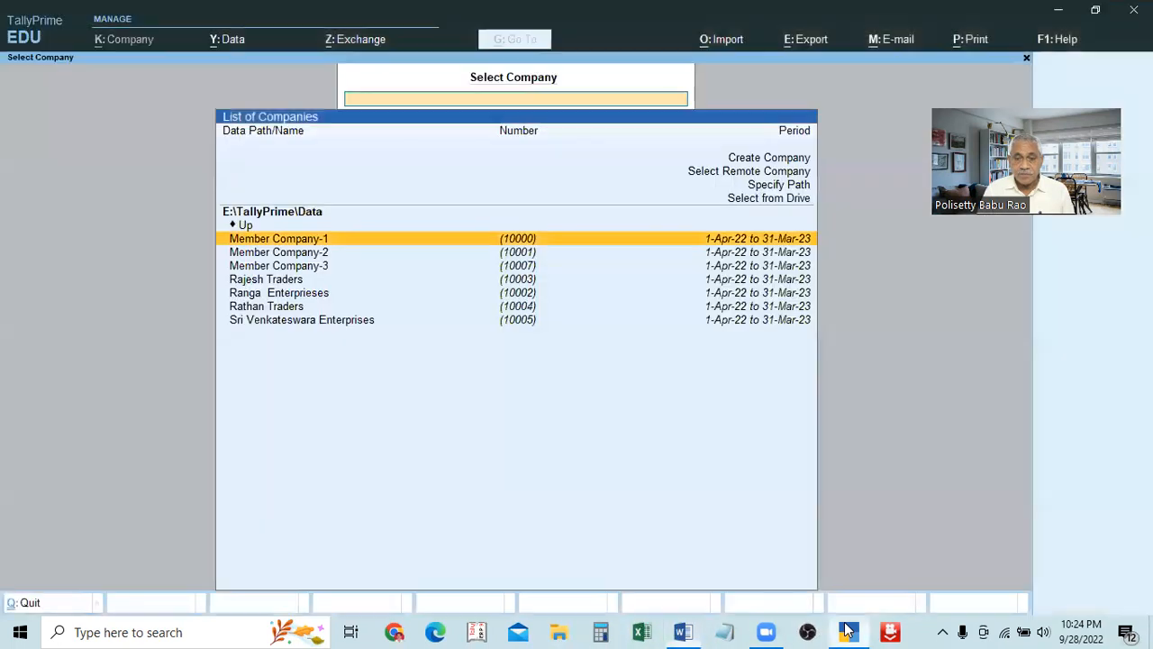
key("Down")
key("Down")
key("Down")
key("Down")
key("Down")
key("Down")
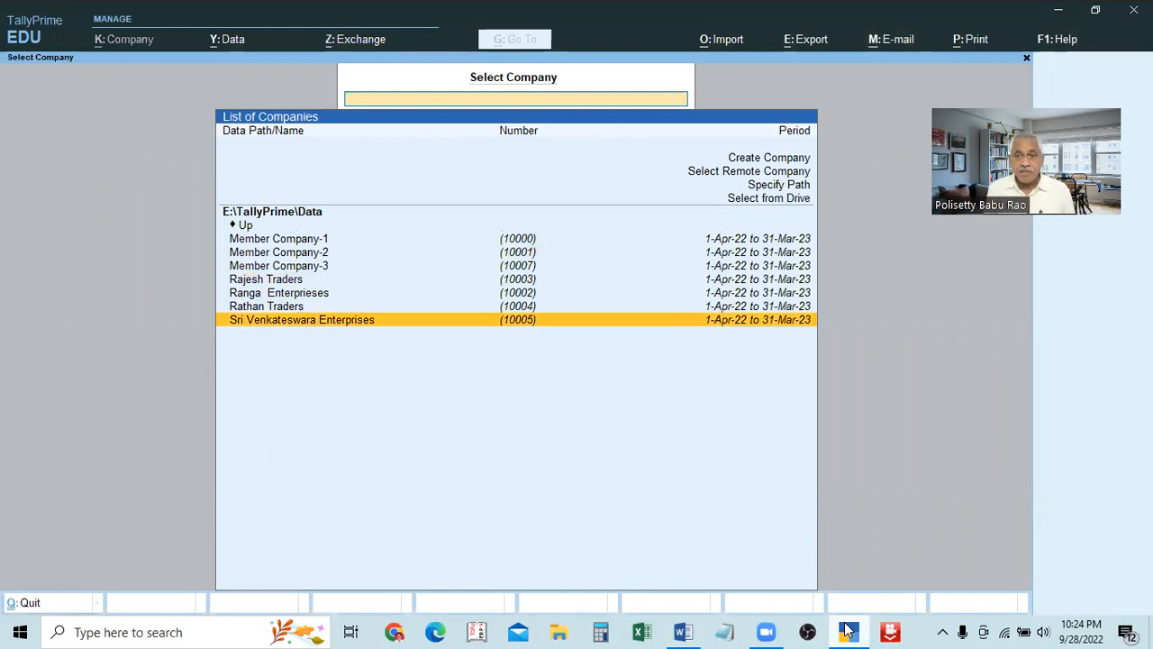
key("Return")
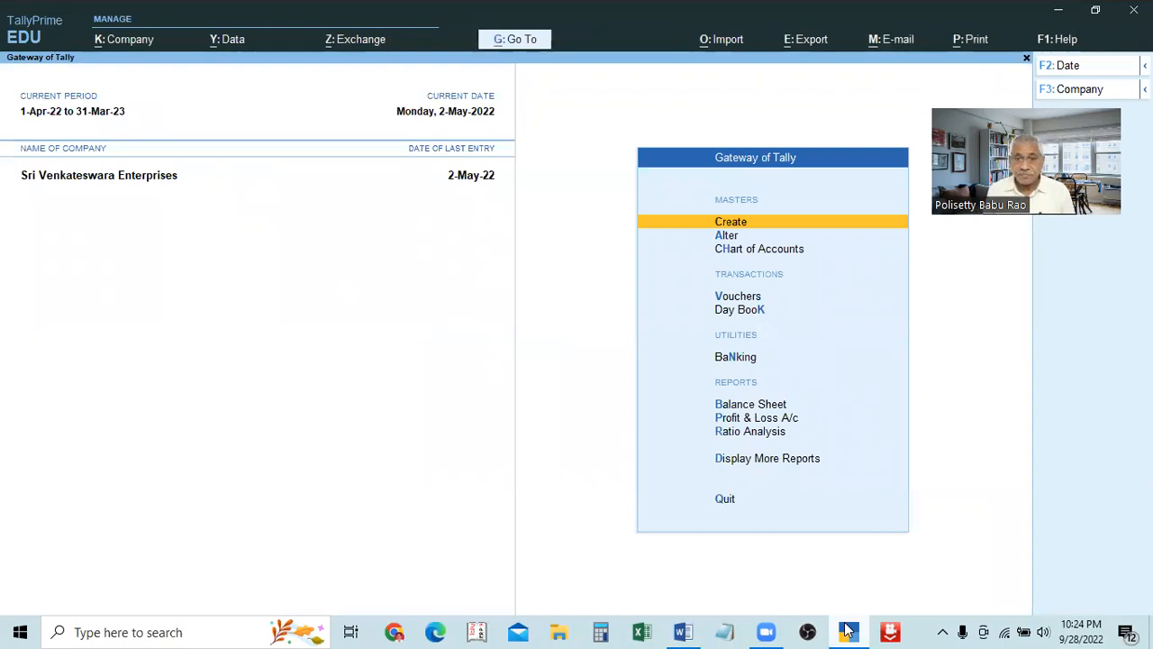
Open accounting voucher creation for the company.
key("Down")
key("Down")
key("Down")
key("Down")
key("Up")
key("Return")
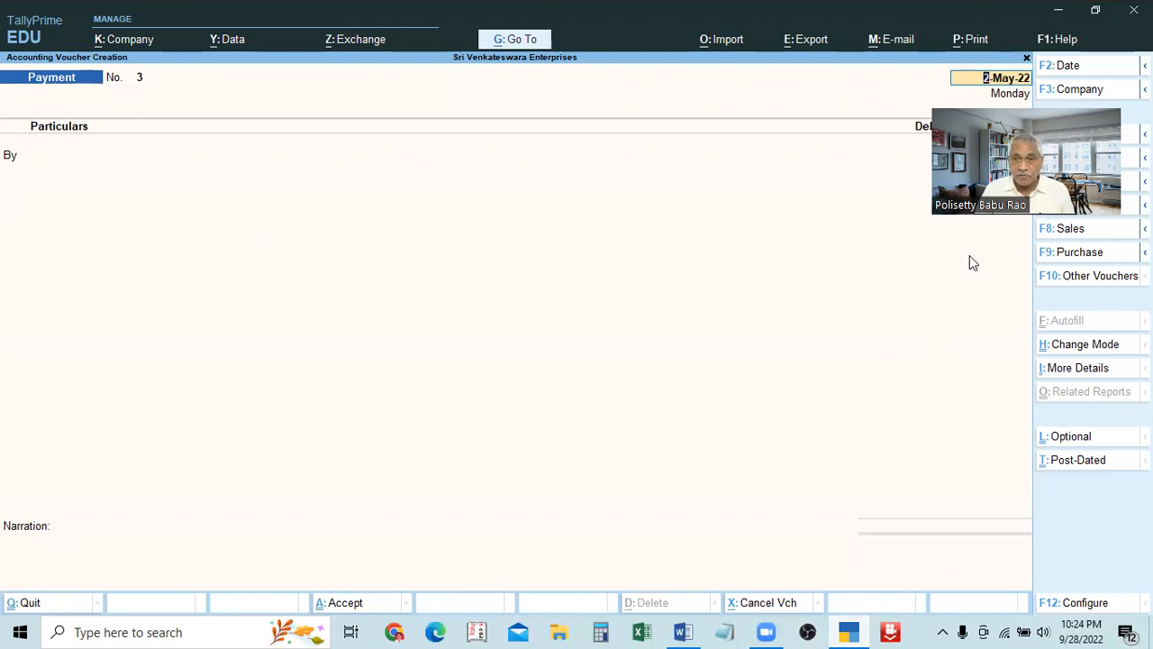
left_click(980, 234)
left_click_drag(997, 199, 1024, 631)
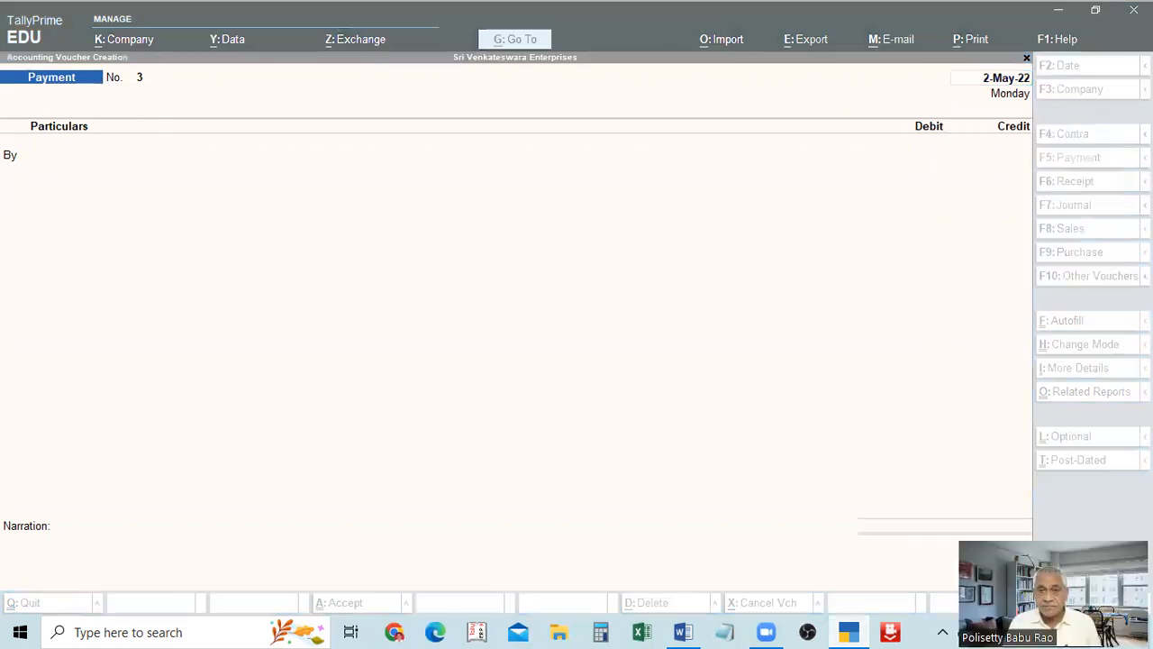
left_click(824, 449)
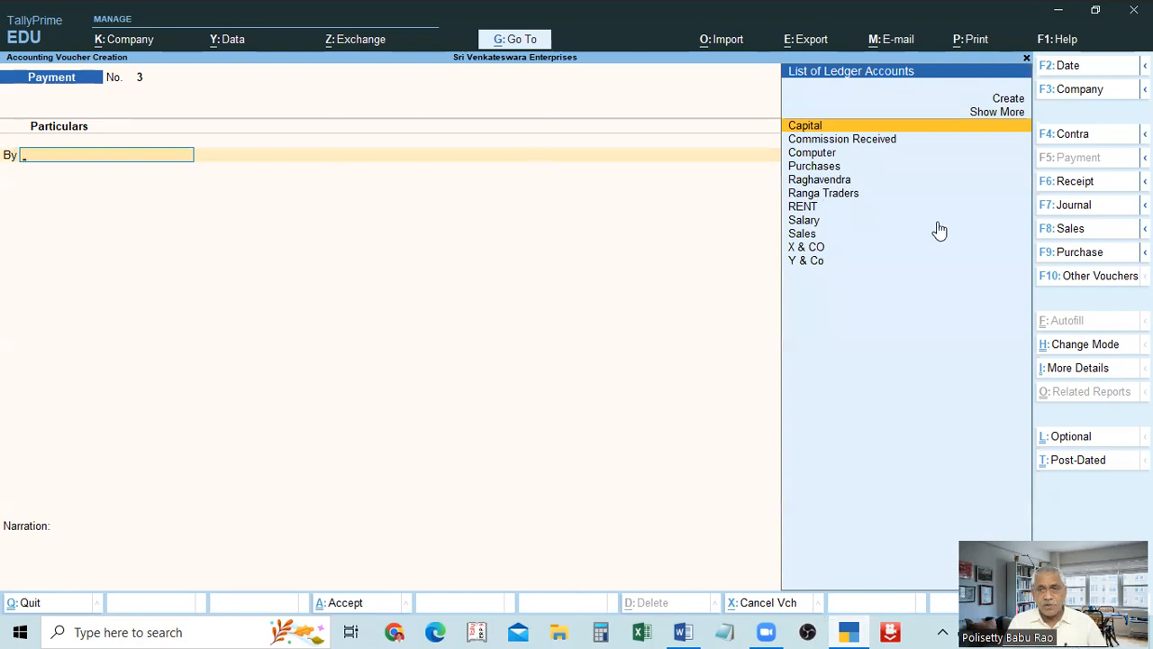
Compare the Receipt and Payment voucher entry screens, including the receipt's ledger list, and return to the Payment voucher.
left_click(1072, 183)
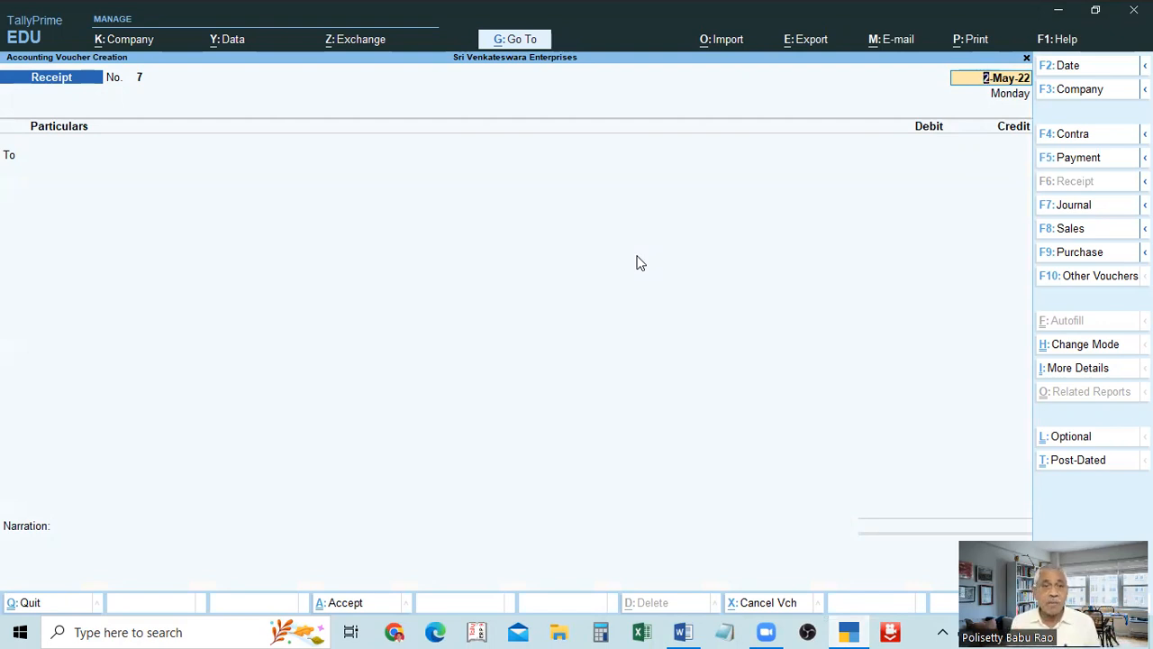
left_click(1074, 164)
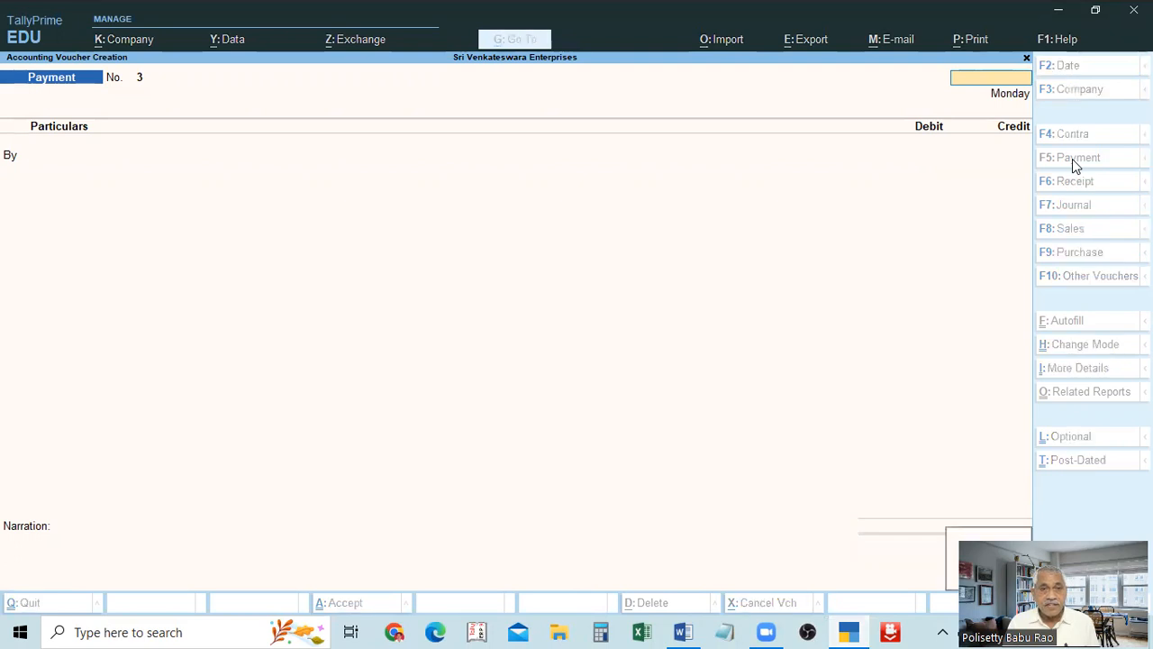
key("Escape")
key("Return")
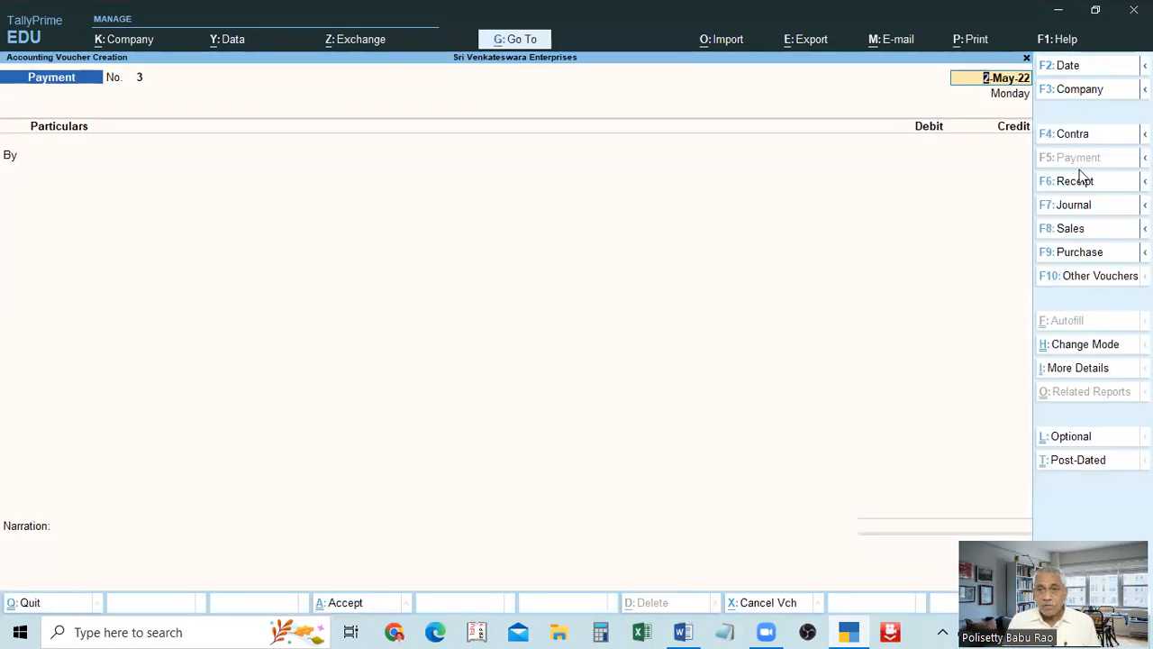
left_click(1074, 183)
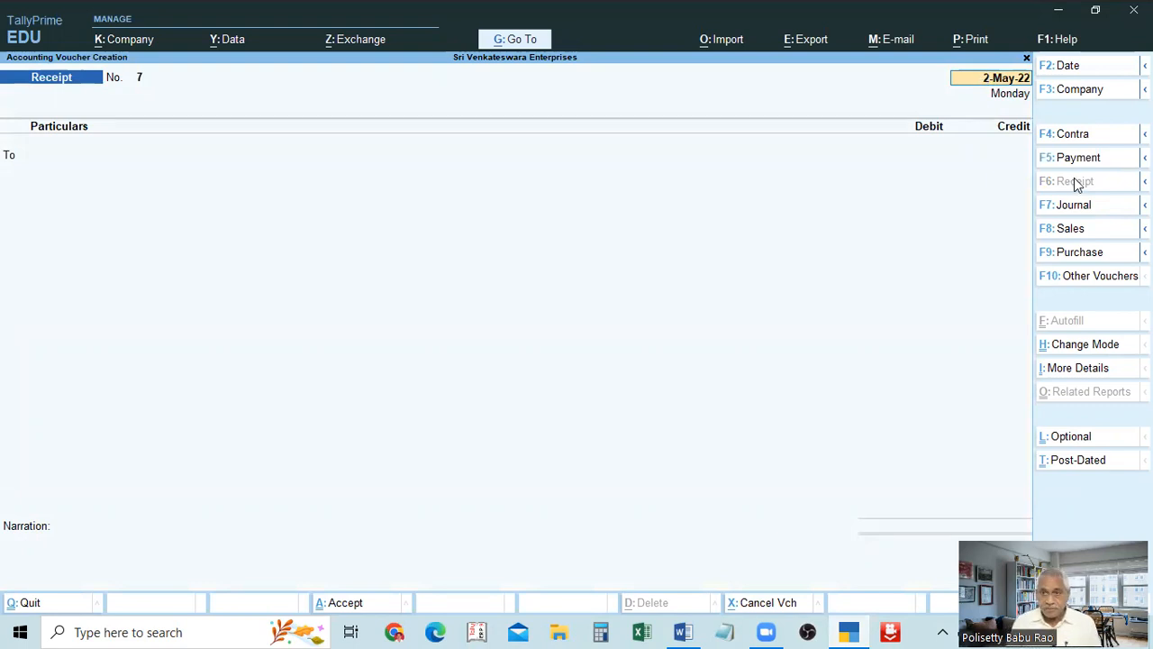
key("Return")
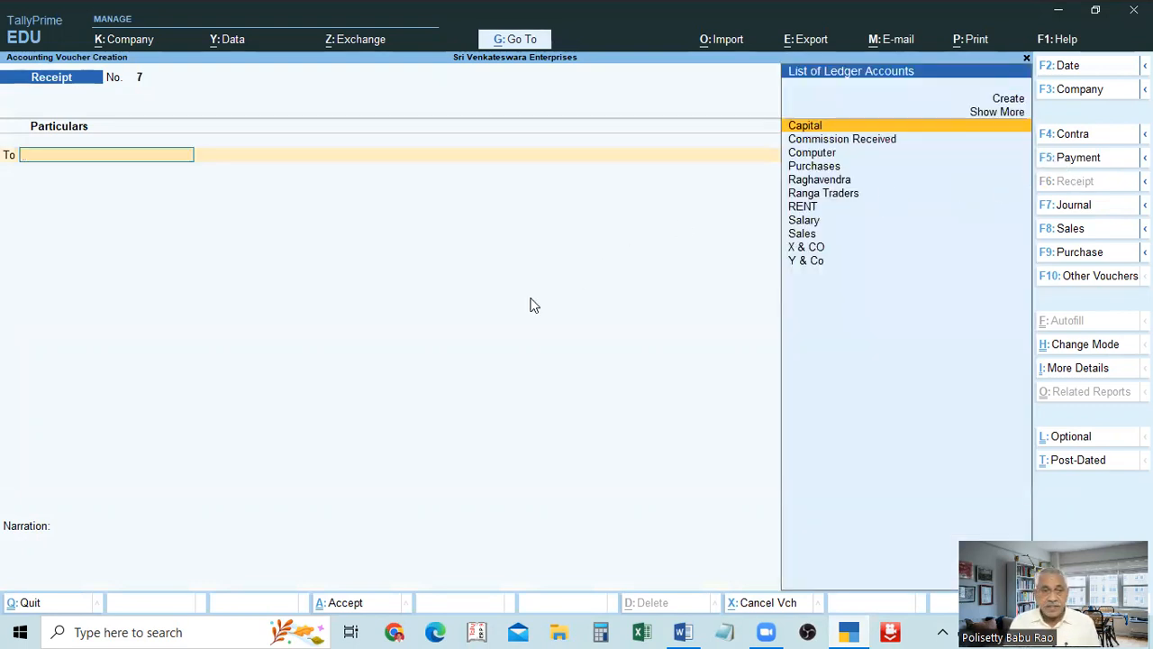
key("F5")
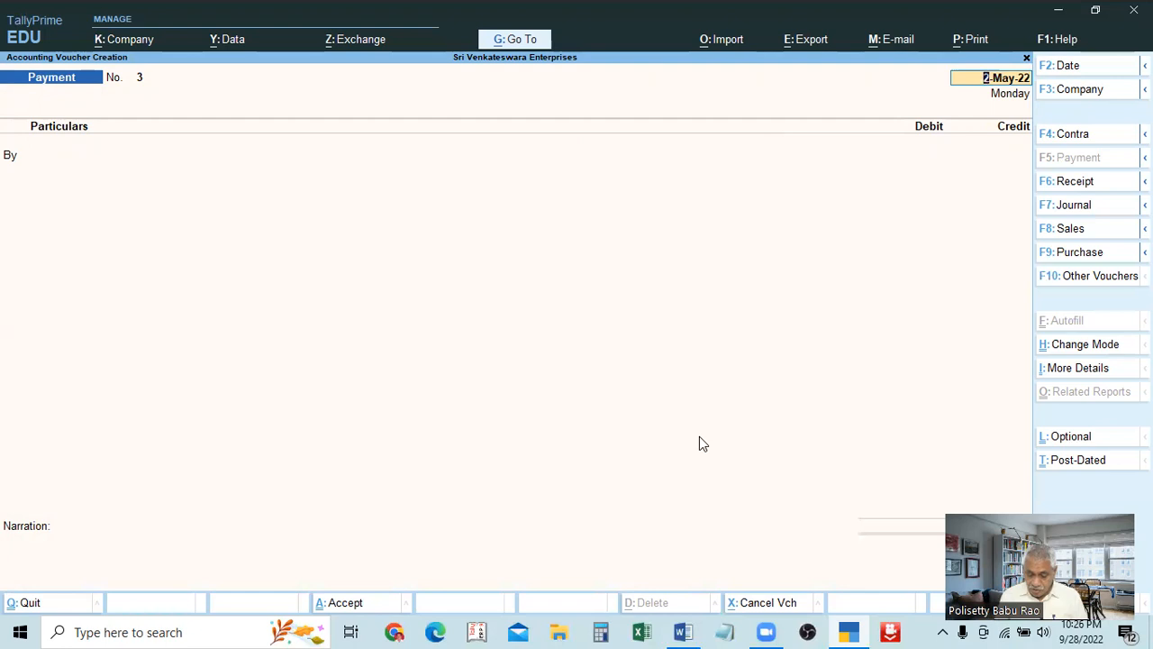
Configure voucher entry to use Cr/Dr instead of To/By and save the configuration.
key("F12")
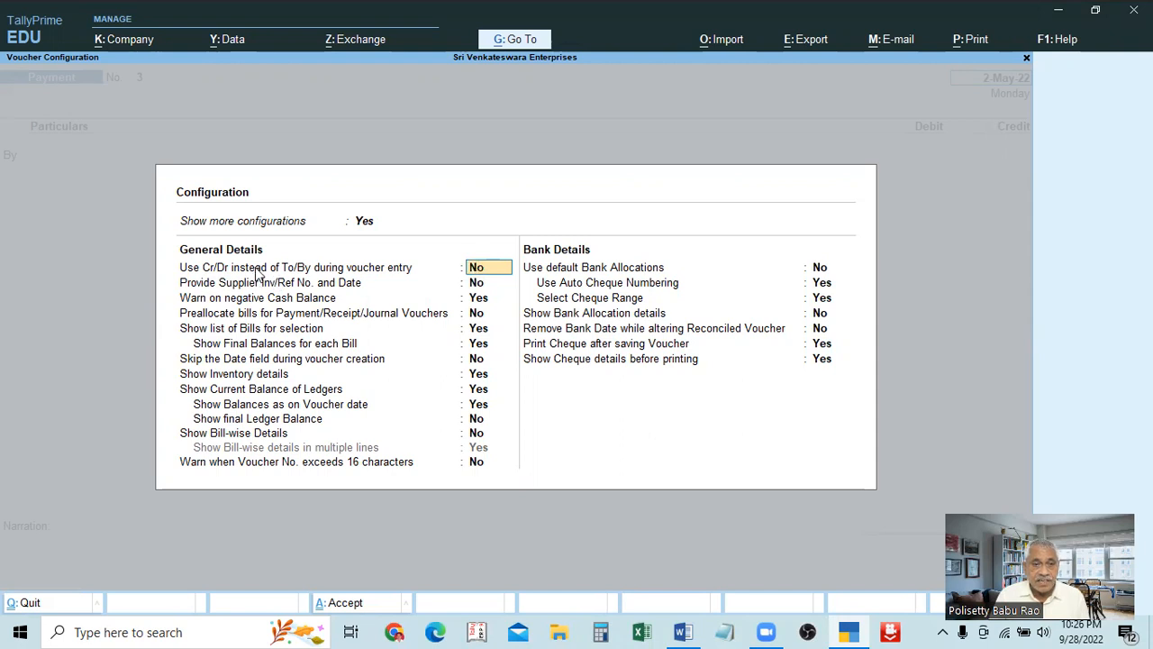
type("y")
key("Return")
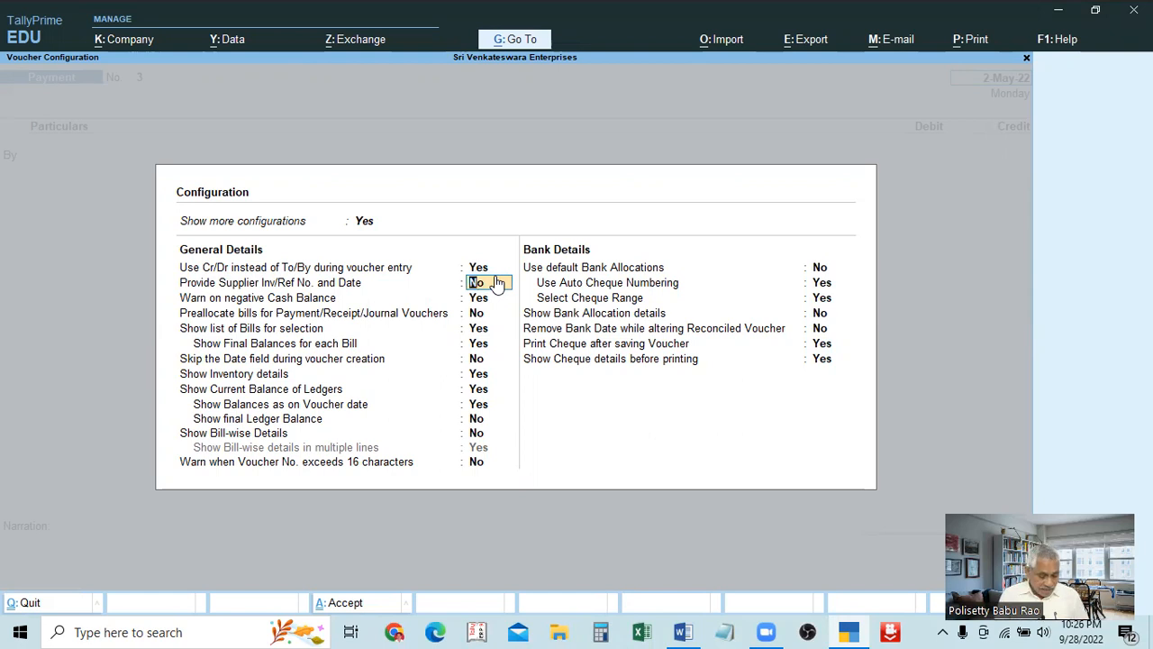
key("ctrl+a")
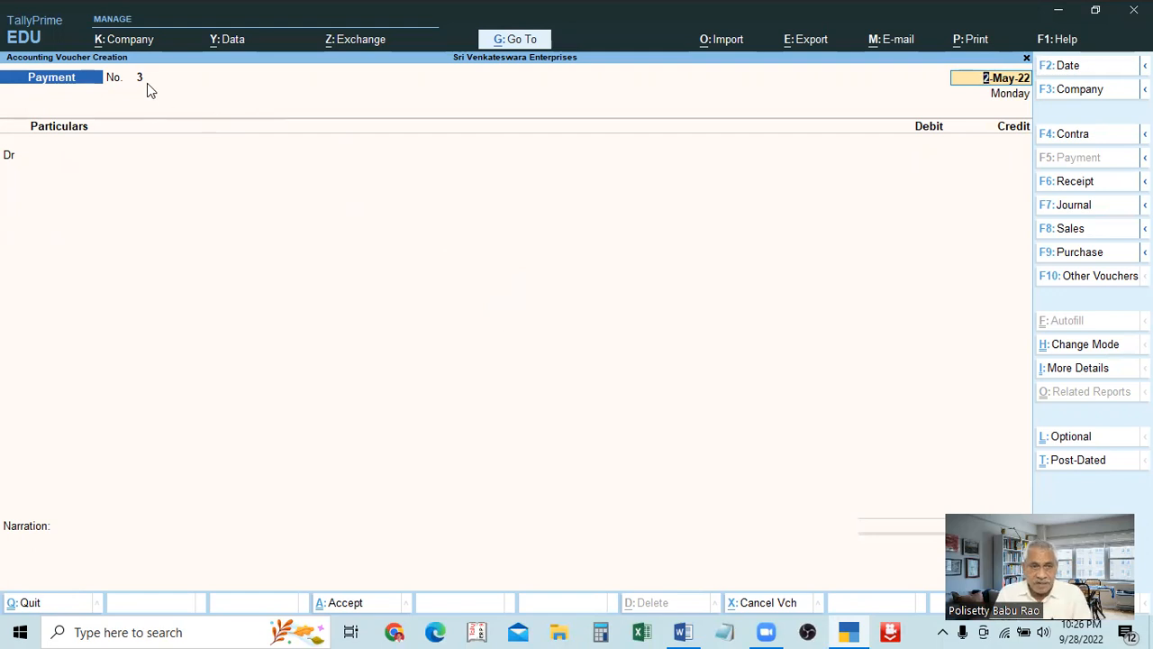
Keep the voucher date, choose X & CO as the debit ledger and check its group in the ledger master.
key("Return")
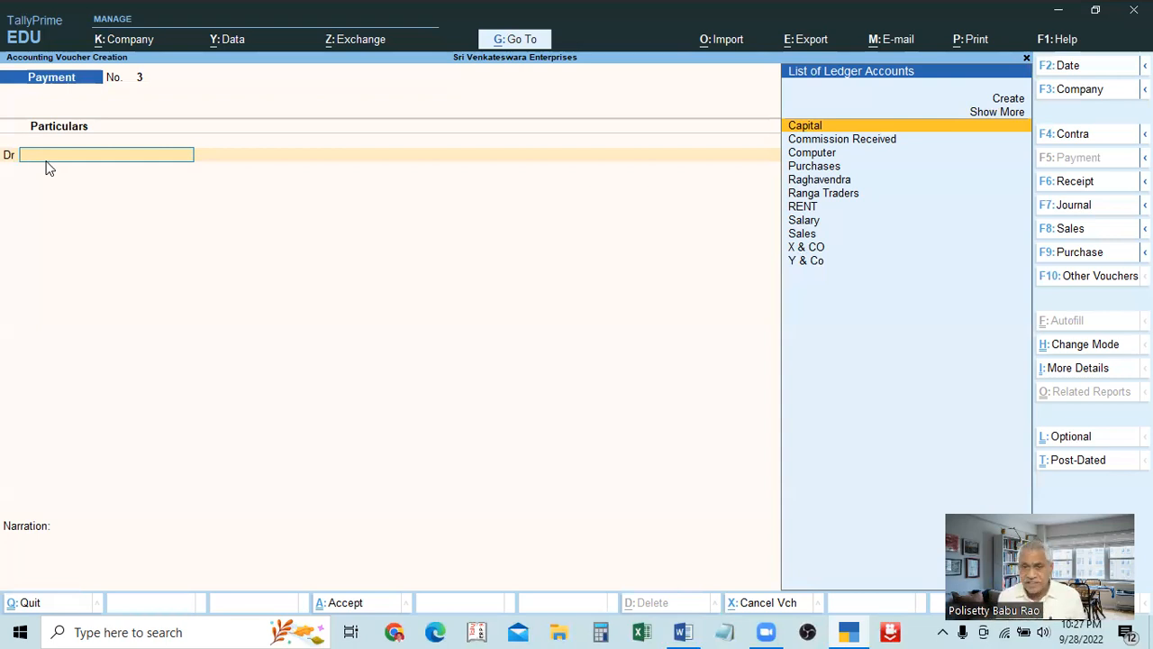
key("Down")
key("Down")
key("Down")
key("Down")
key("Down")
key("Down")
key("Down")
key("Down")
key("Down")
key("Return")
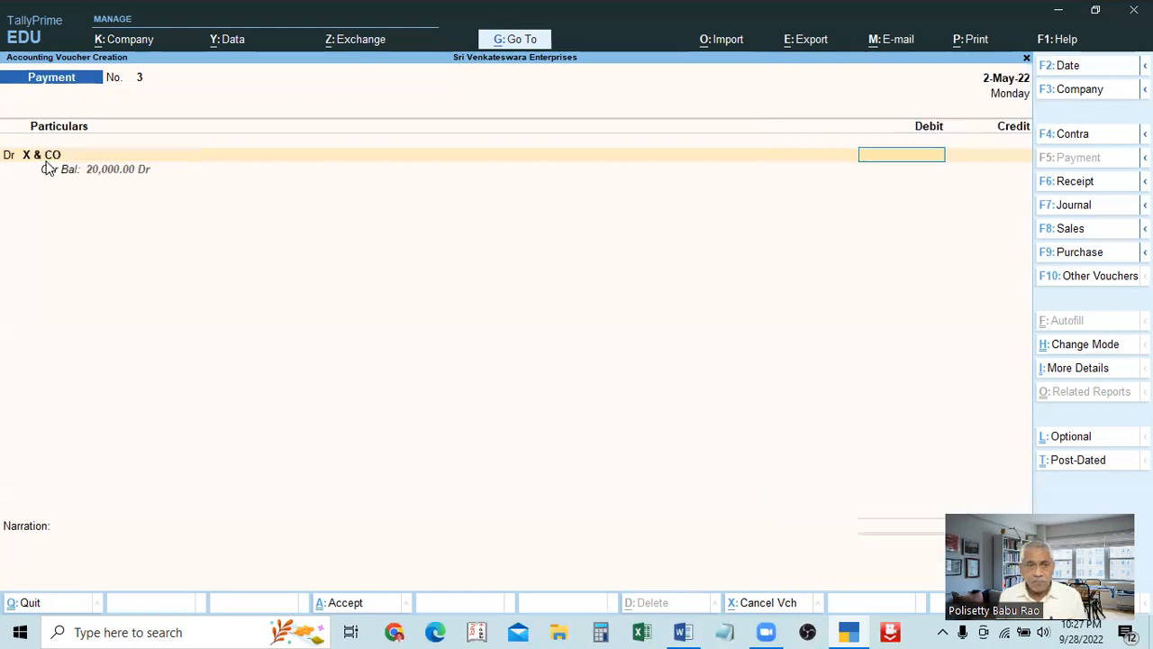
key("BackSpace")
key("ctrl+Return")
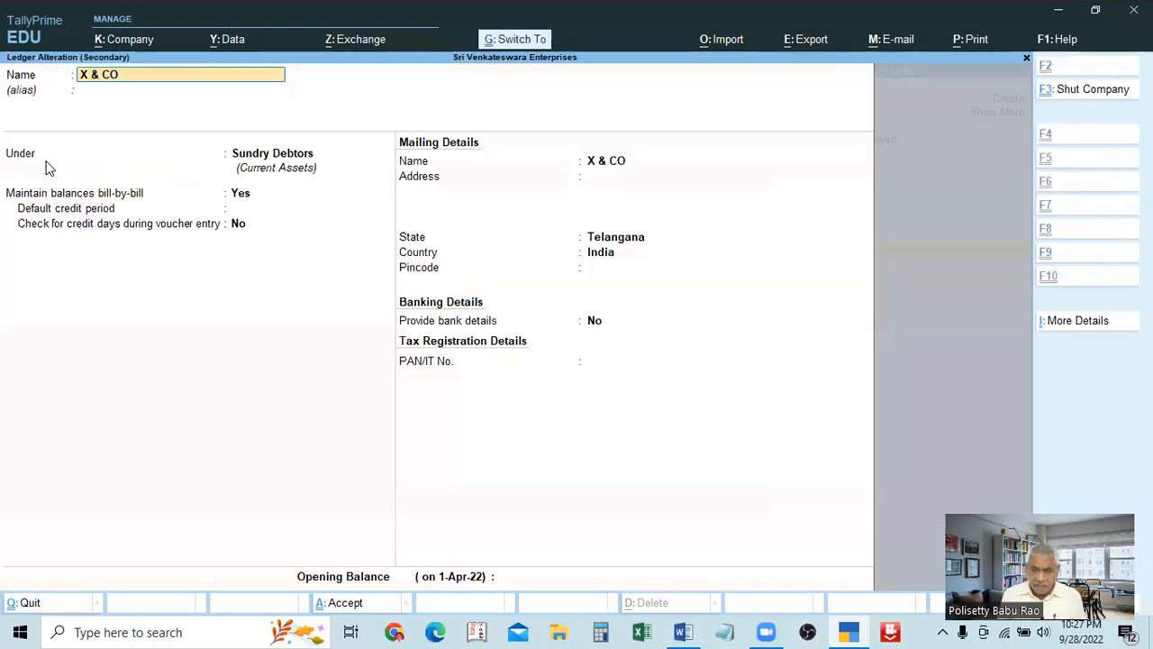
key("BackSpace")
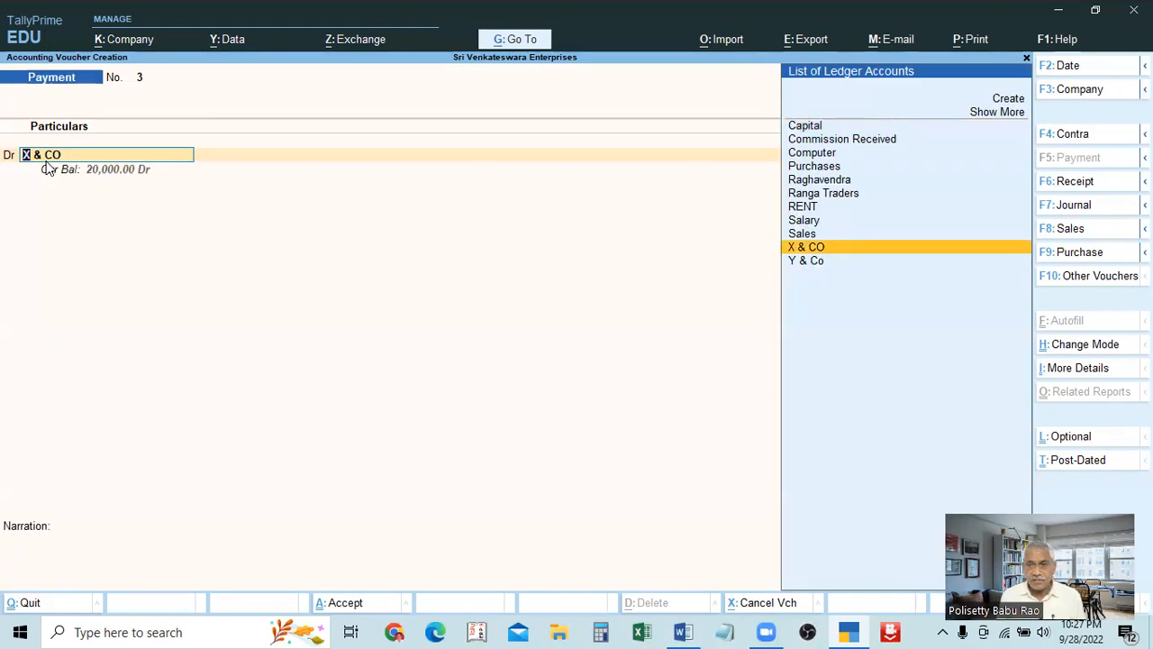
Change the debit ledger to Y & Co and check its ledger master without altering it.
key("Down")
key("Return")
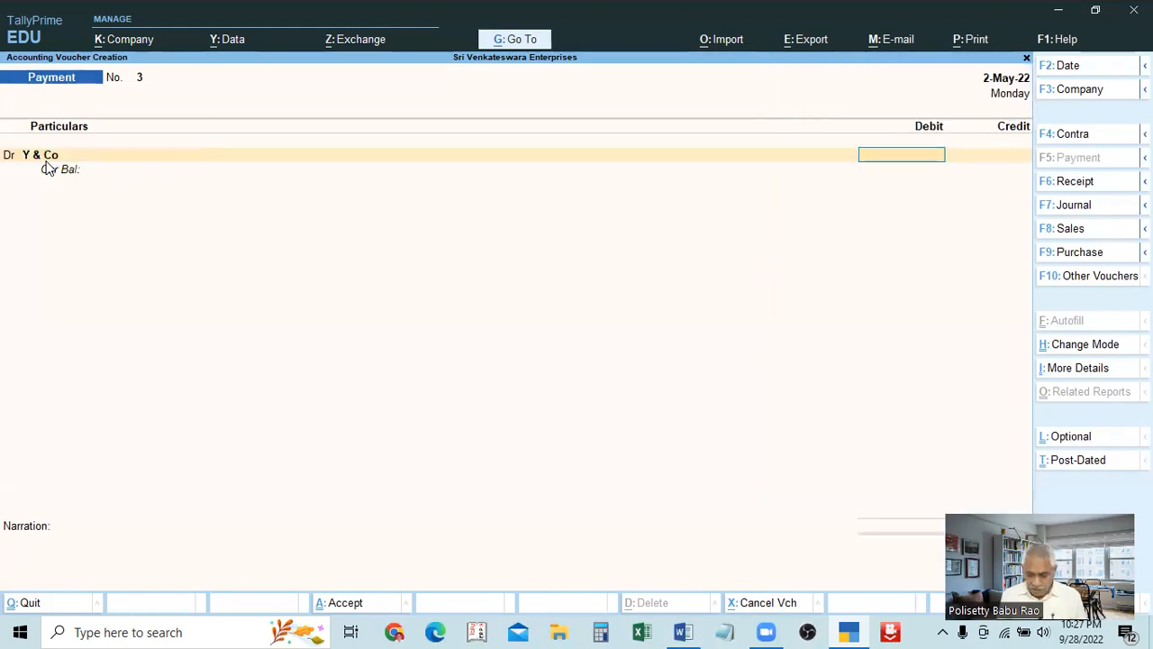
key("BackSpace")
key("ctrl+Return")
key("Escape")
key("Escape")
key("Return")
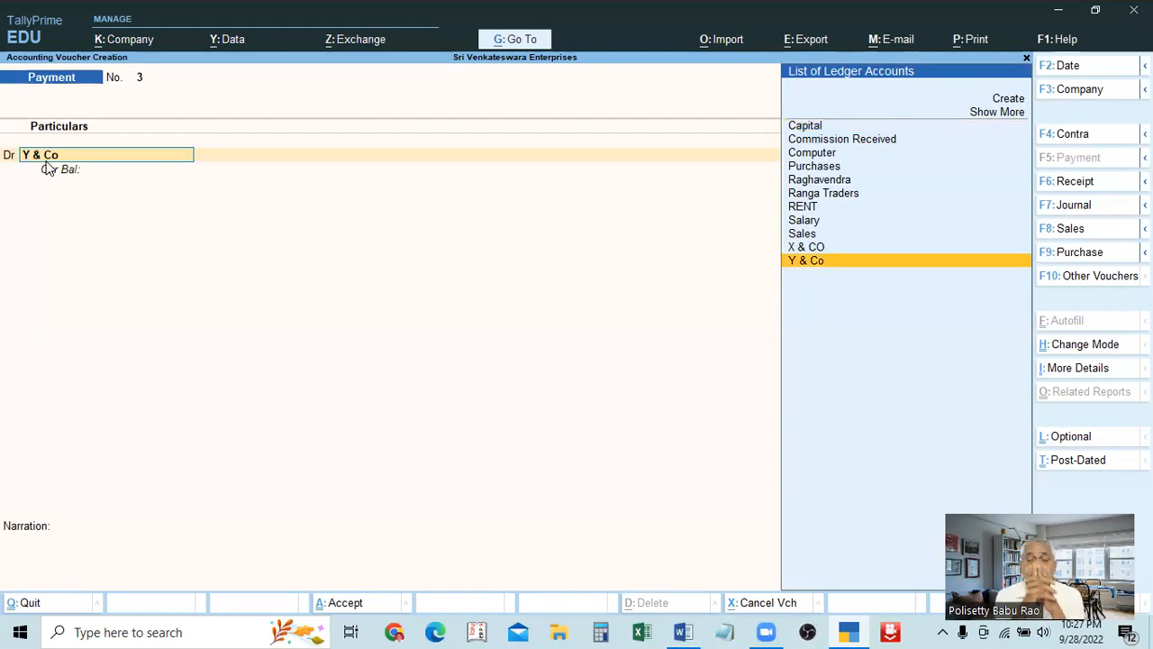
Debit Y & Co with 2,000 and allocate the full amount as On Account in the bill-wise details.
key("Return")
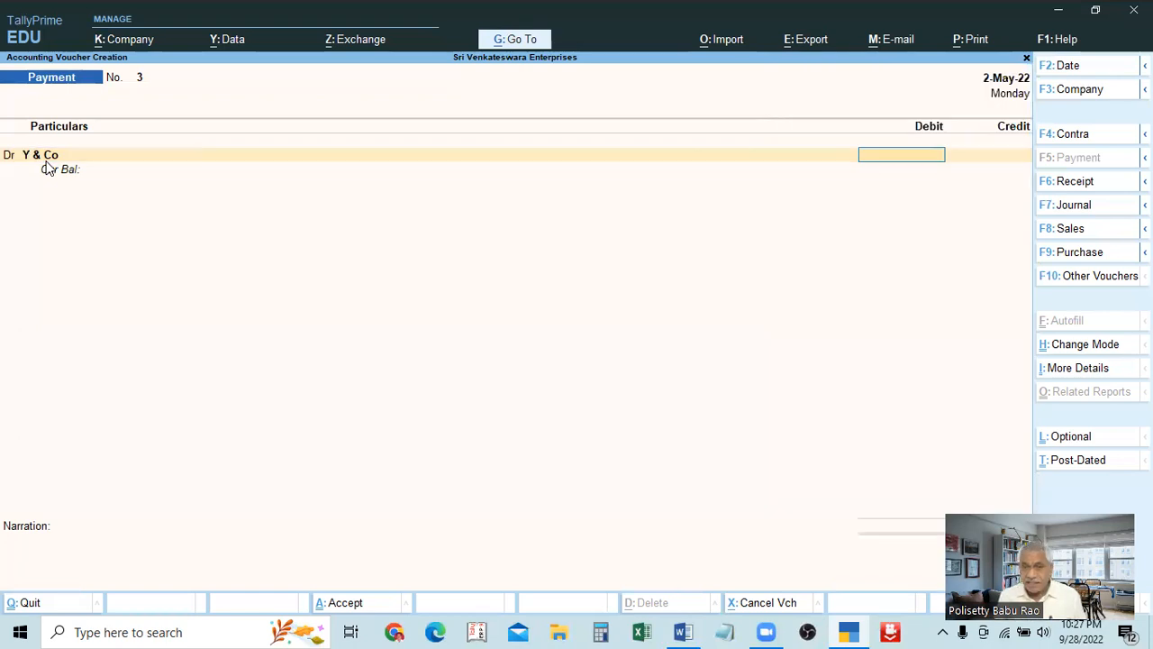
type("2000")
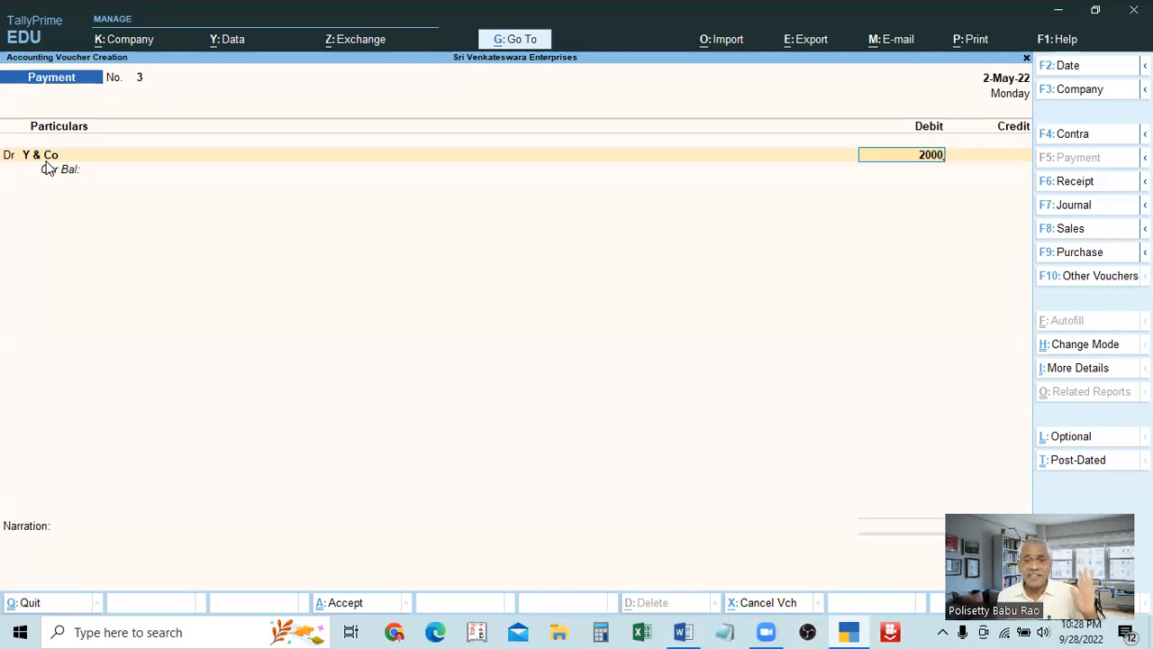
key("Return")
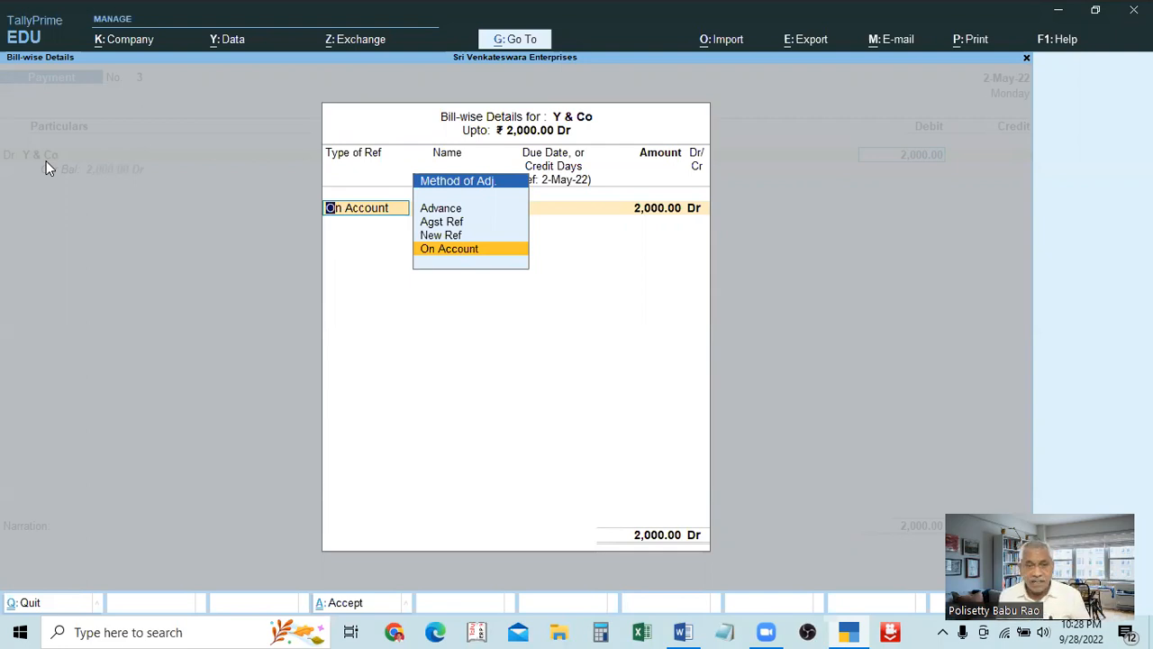
key("Return")
key("Return")
key("Return")
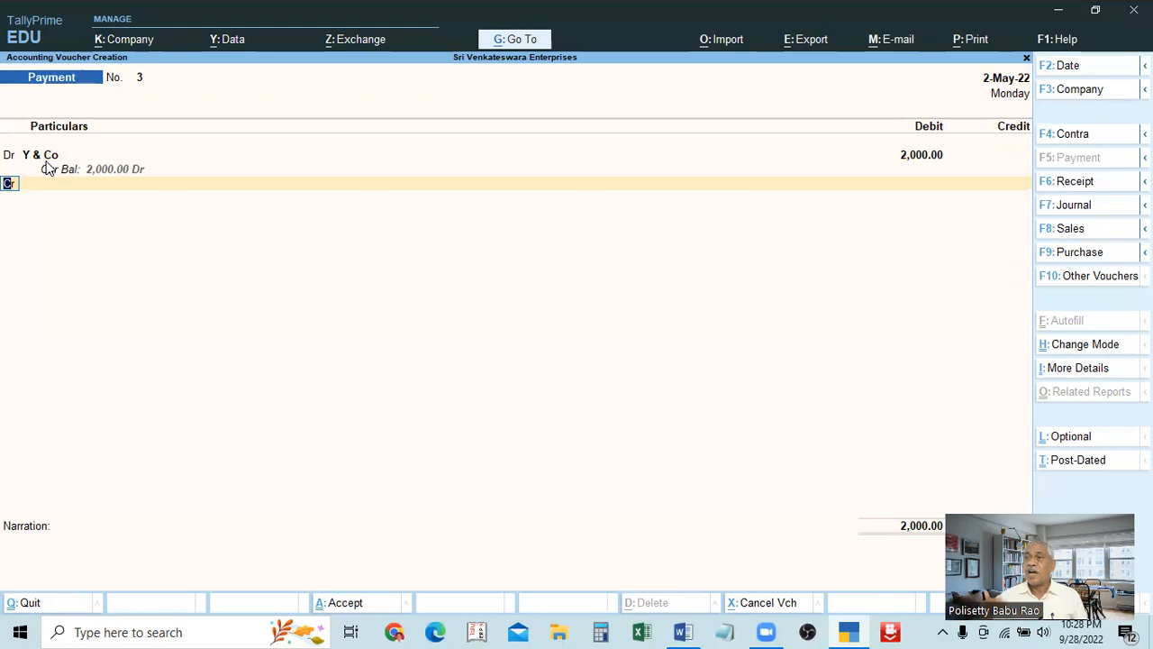
Add a credit line for Cash with the amount 2,000 against the Y & Co debit.
type("c")
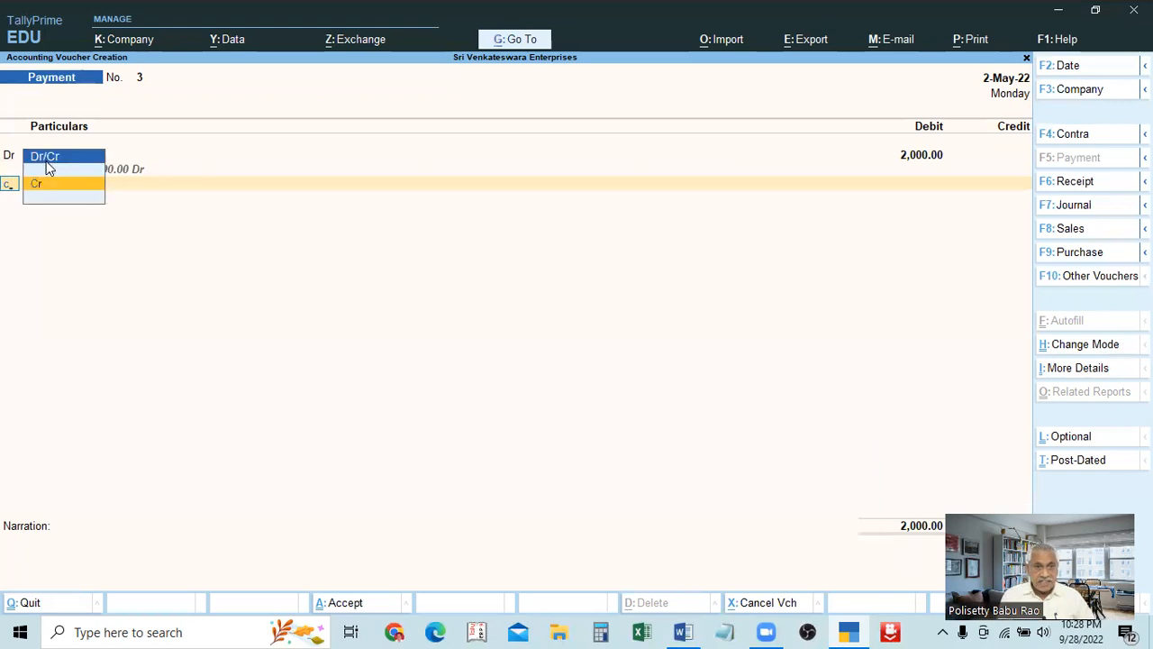
key("Escape")
key("BackSpace")
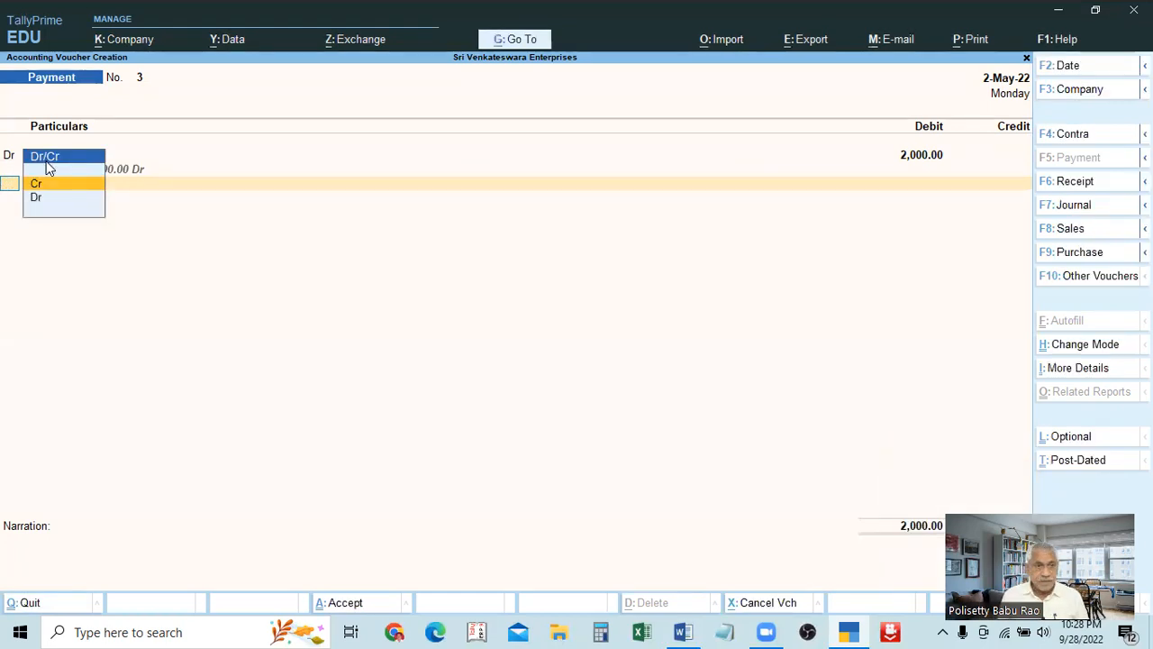
key("Return")
type("cash")
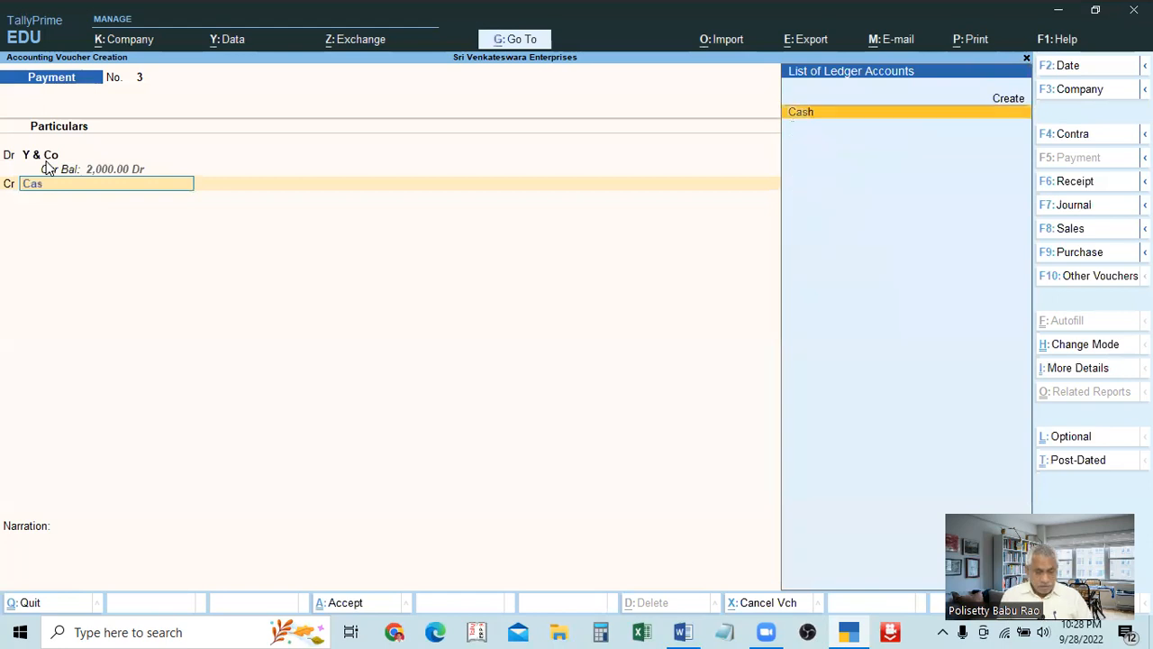
key("Return")
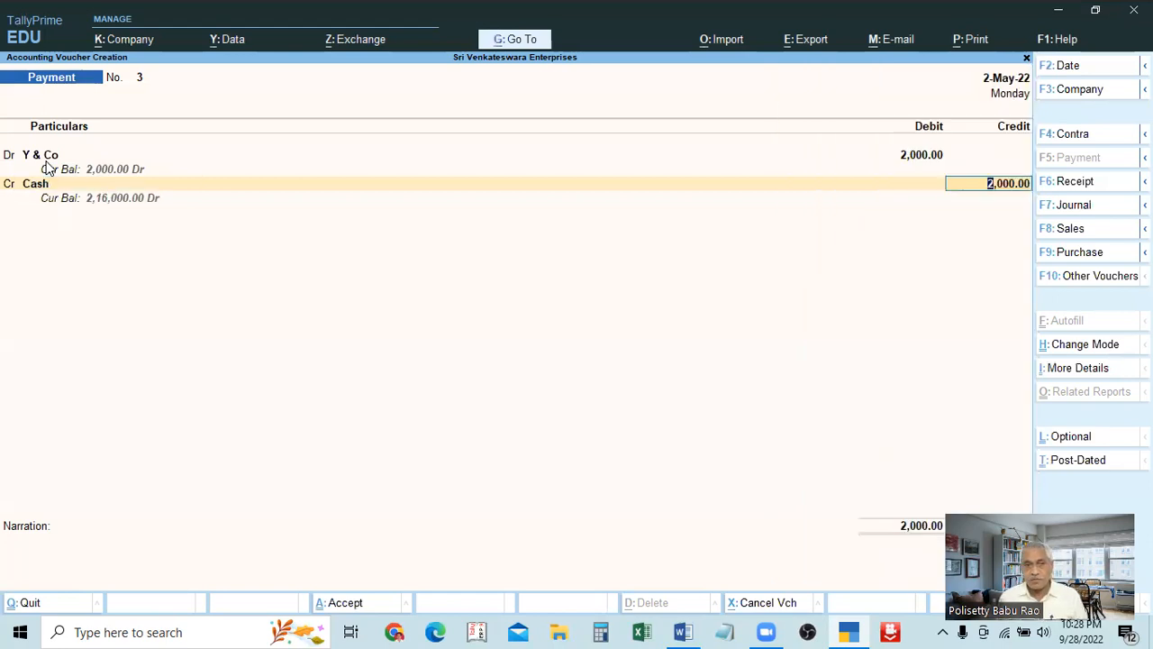
key("Return")
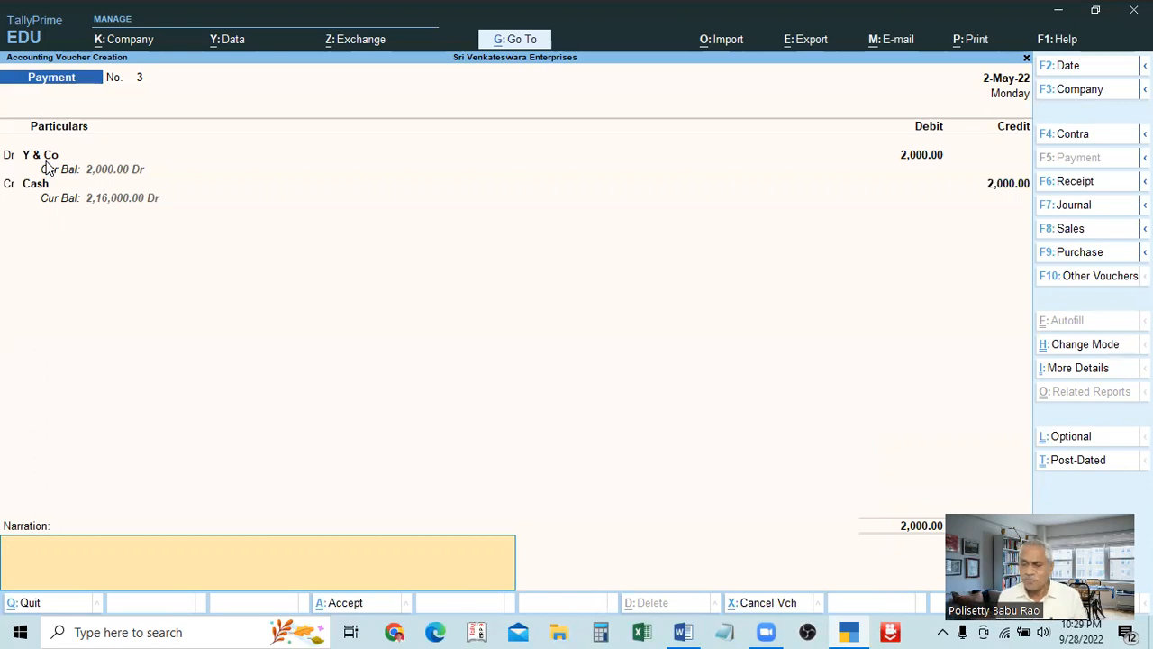
Change the credit ledger from Cash to State Bank of India, keep the 2,000 amount and proceed to its bank allocations.
key("BackSpace")
key("BackSpace")
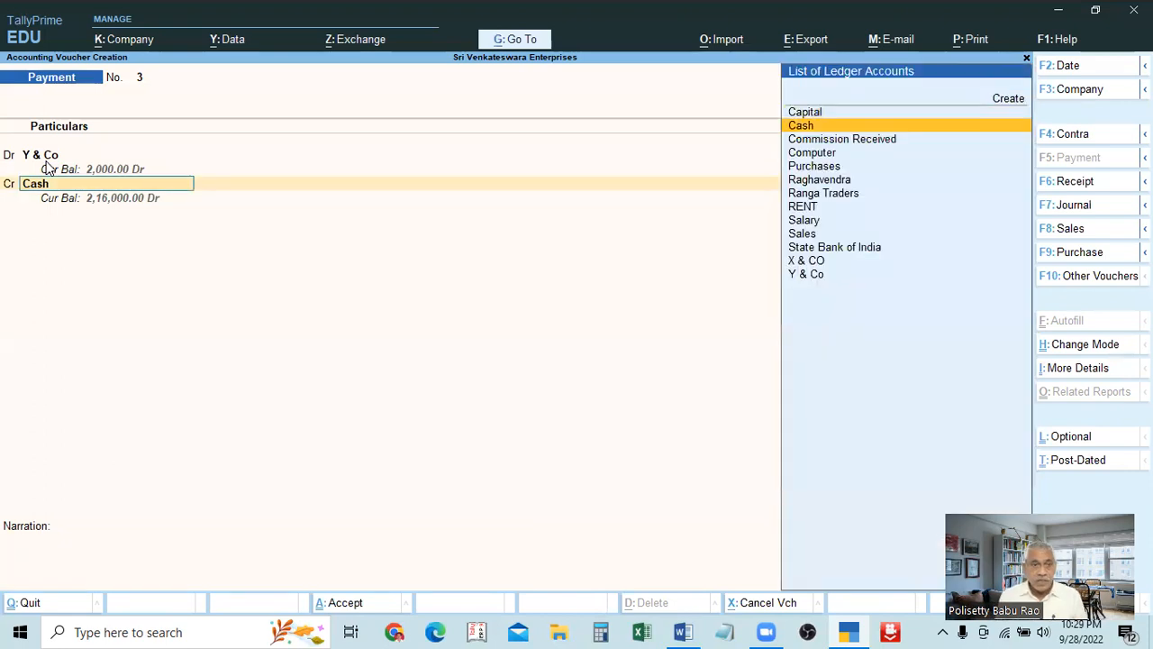
key("Down")
key("Down")
key("Down")
key("Down")
key("Down")
key("Down")
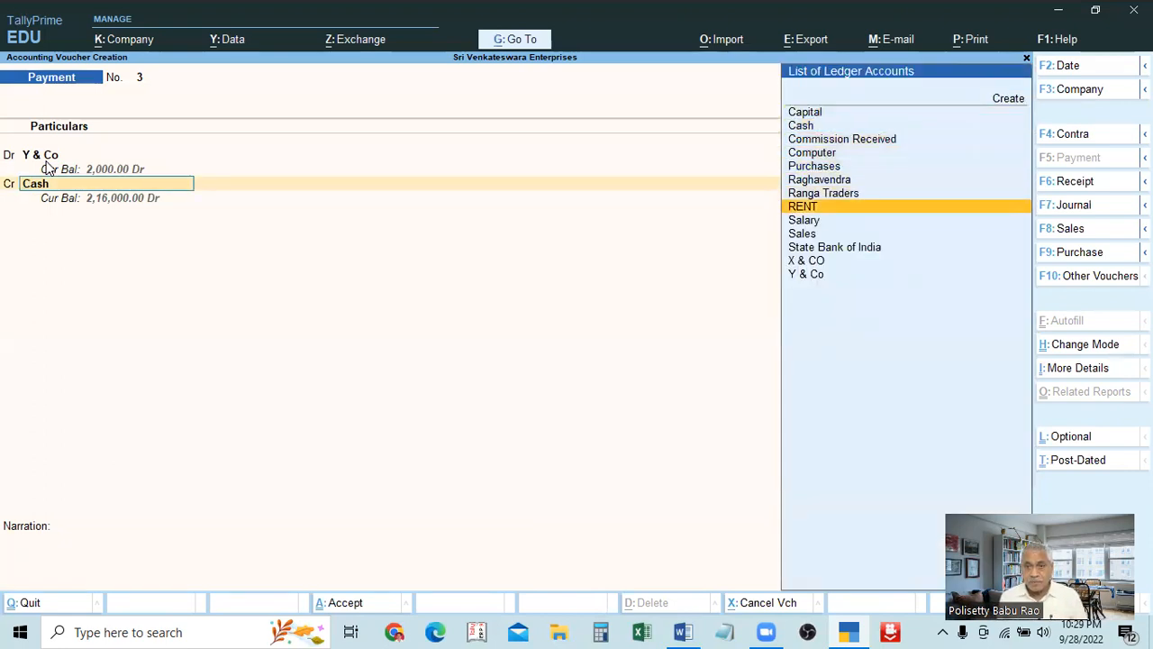
key("Down")
key("Down")
key("Down")
key("Return")
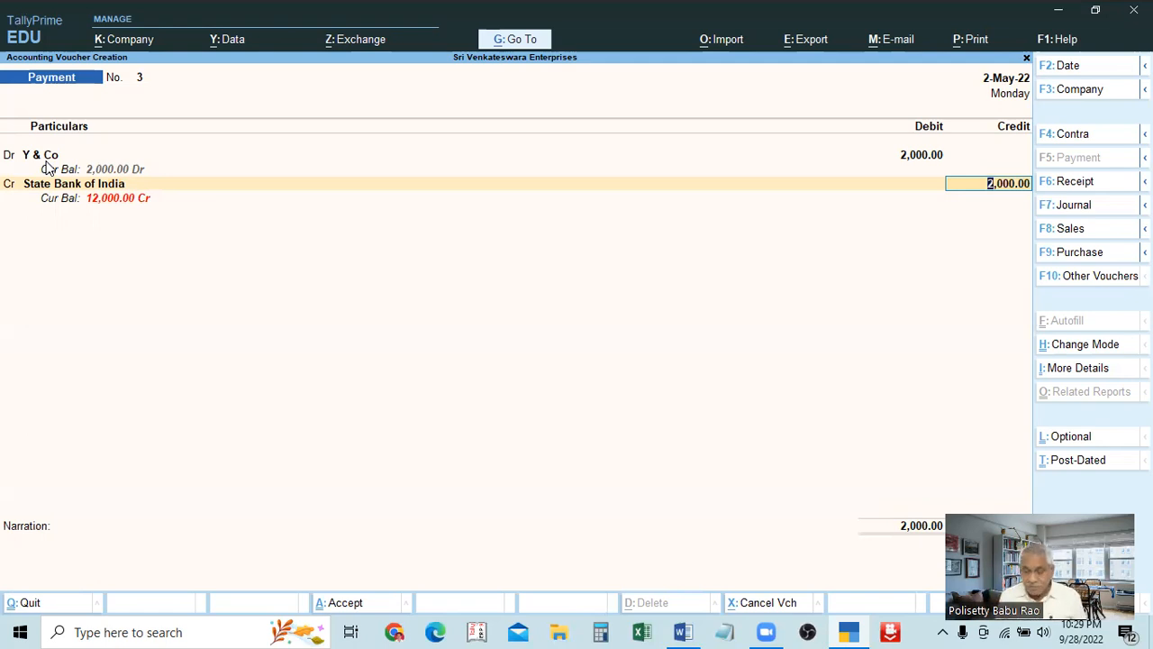
key("Return")
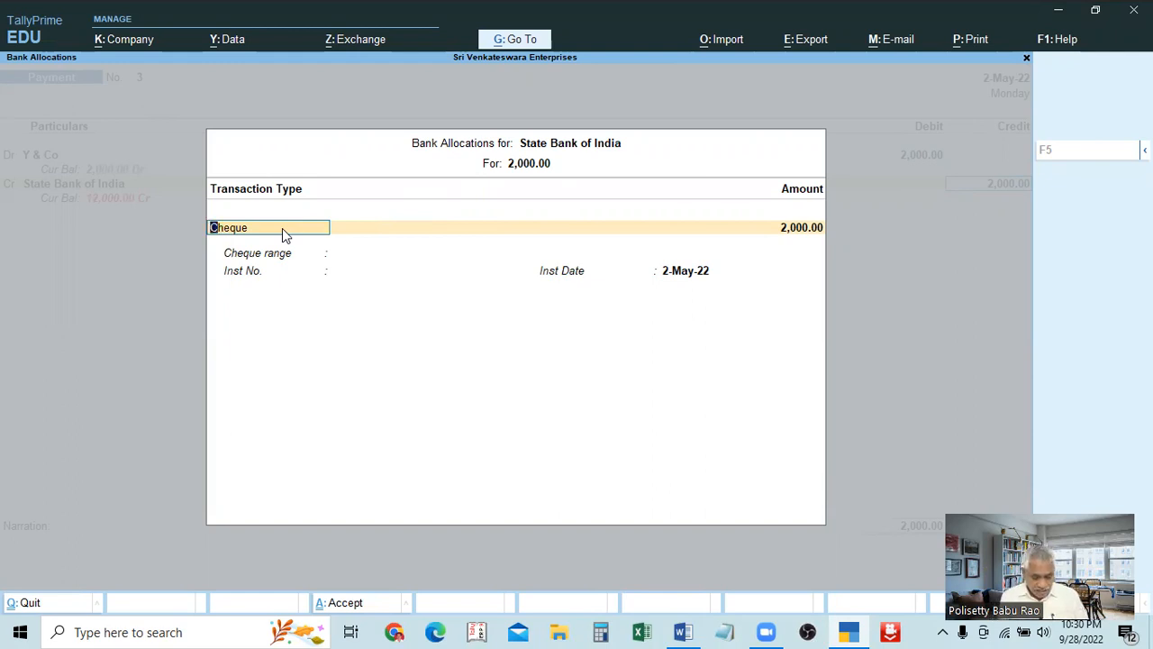
Expand the bank transaction types and go through the available options for the State Bank of India allocation.
key("BackSpace")
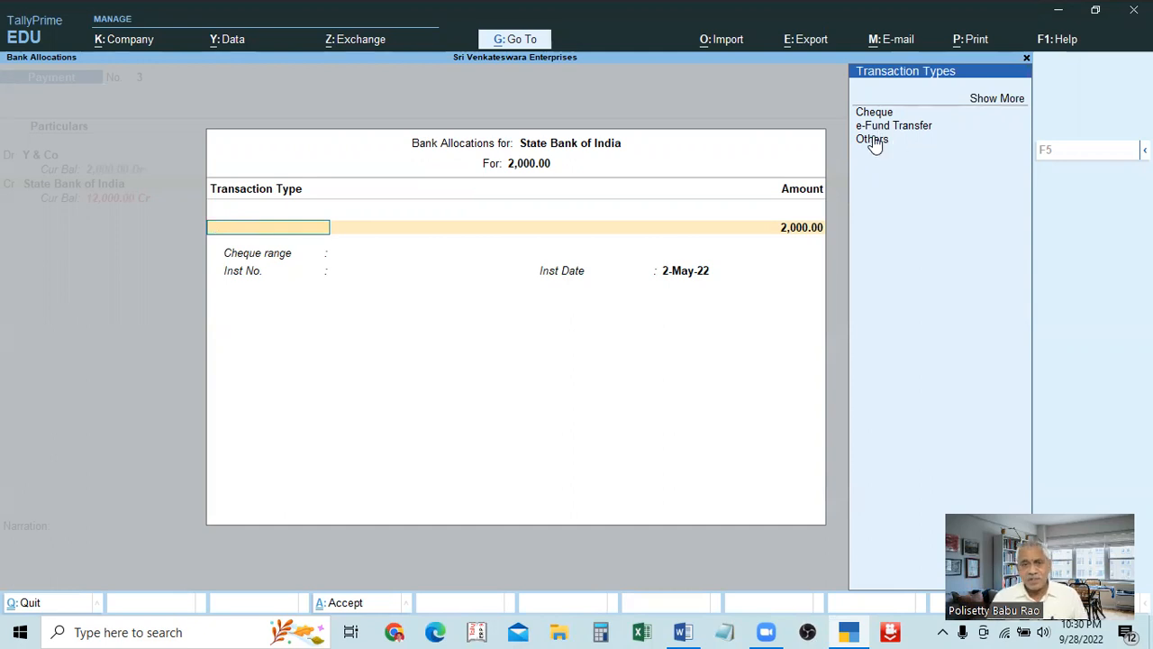
left_click(984, 101)
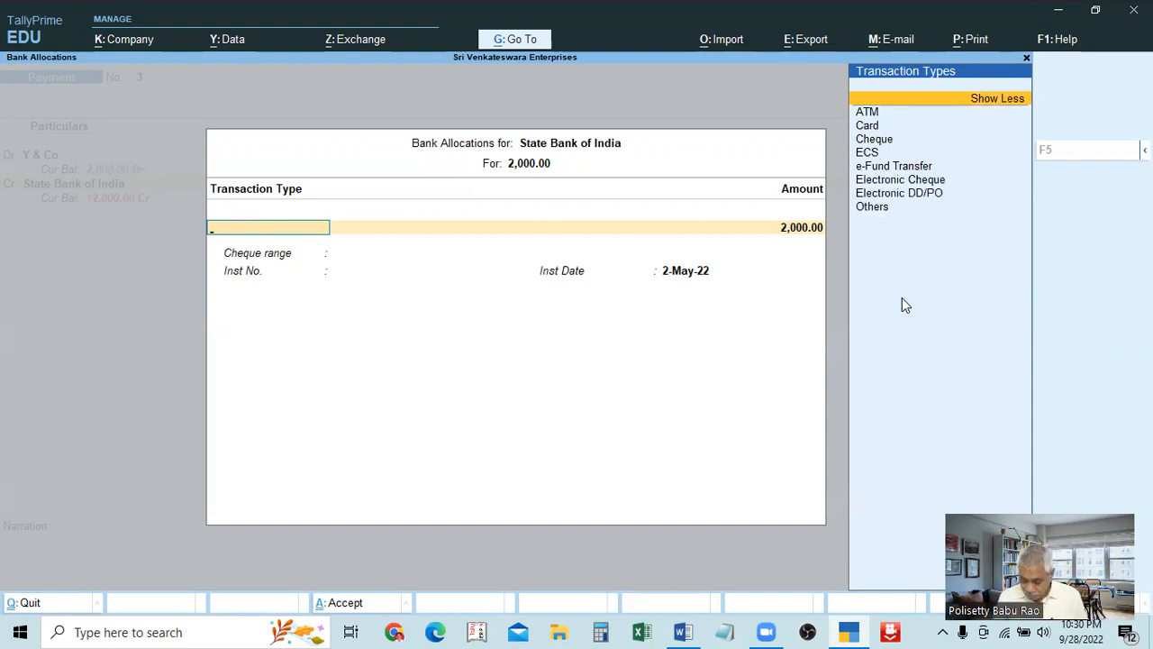
key("Down")
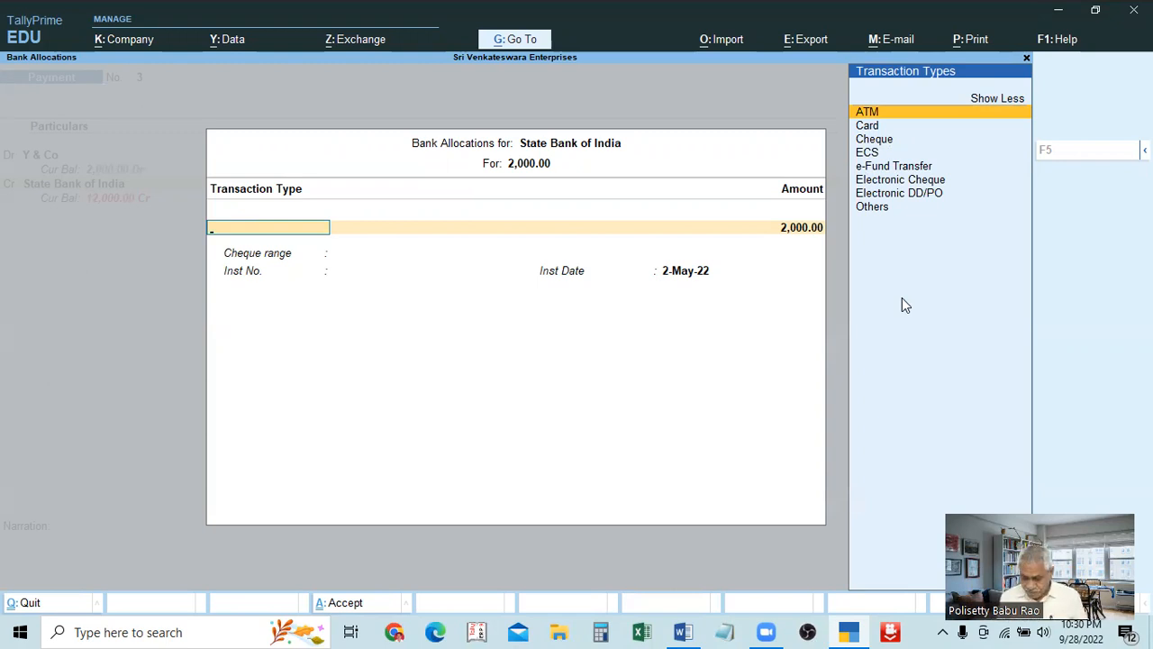
key("Down")
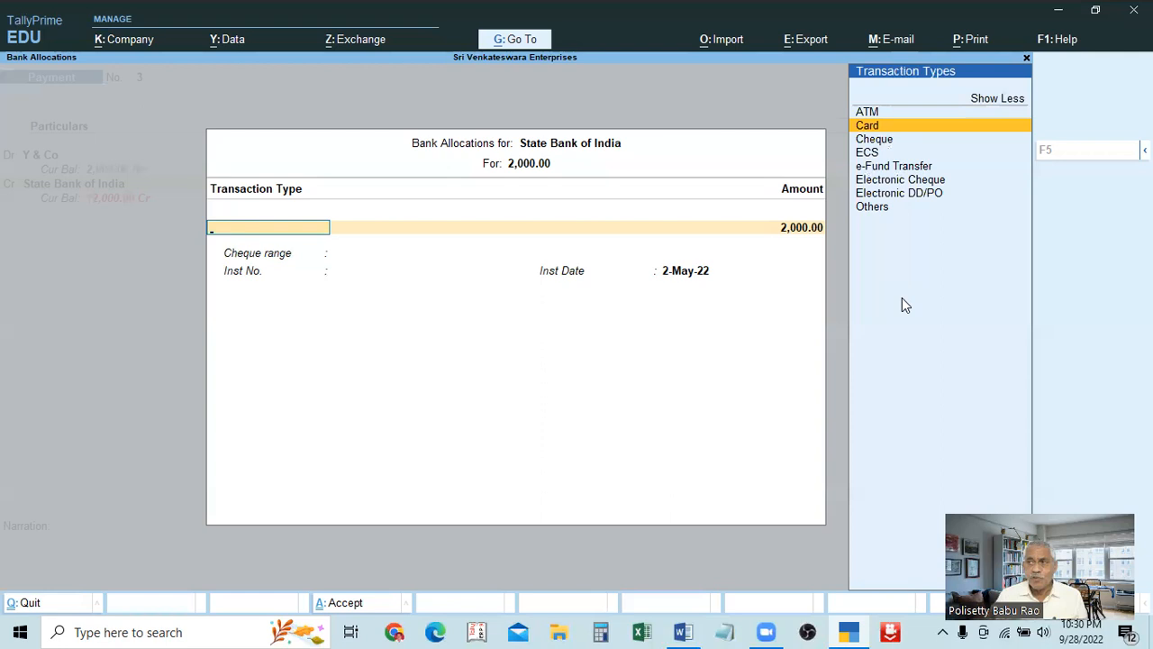
key("Down")
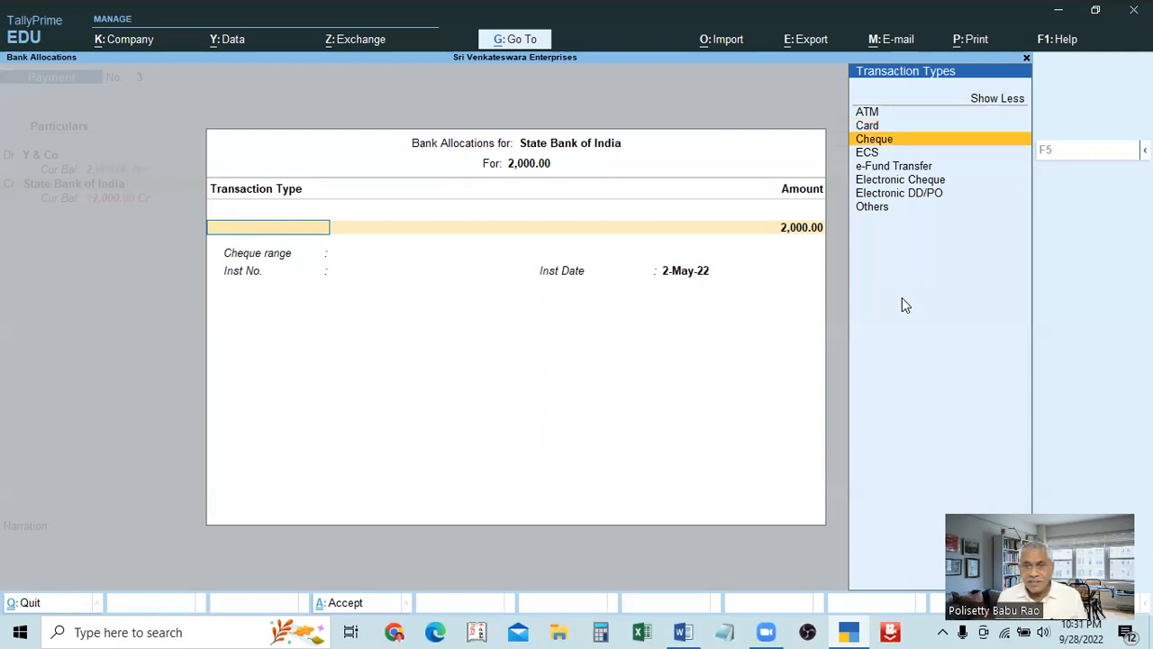
key("Down")
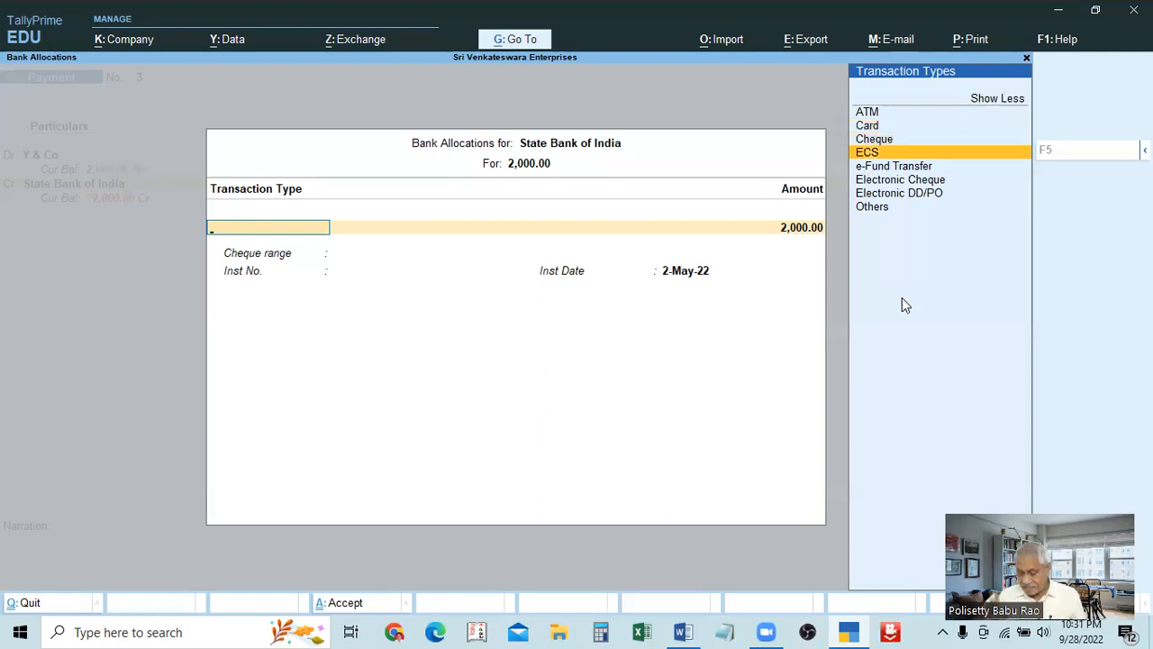
key("Down")
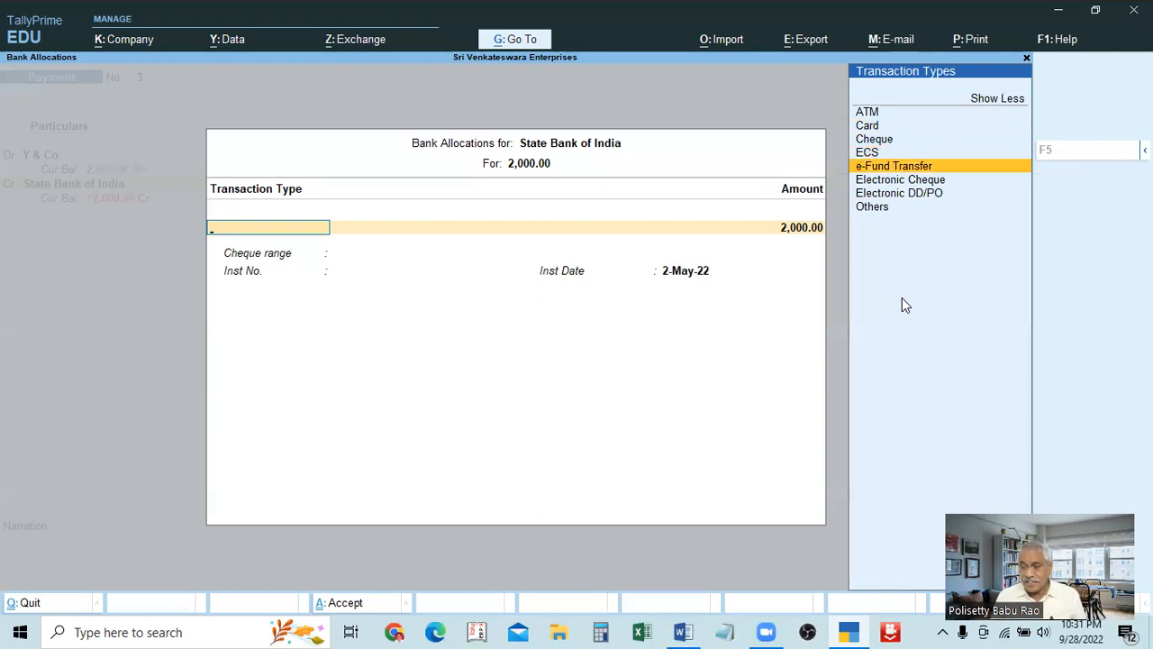
key("Down")
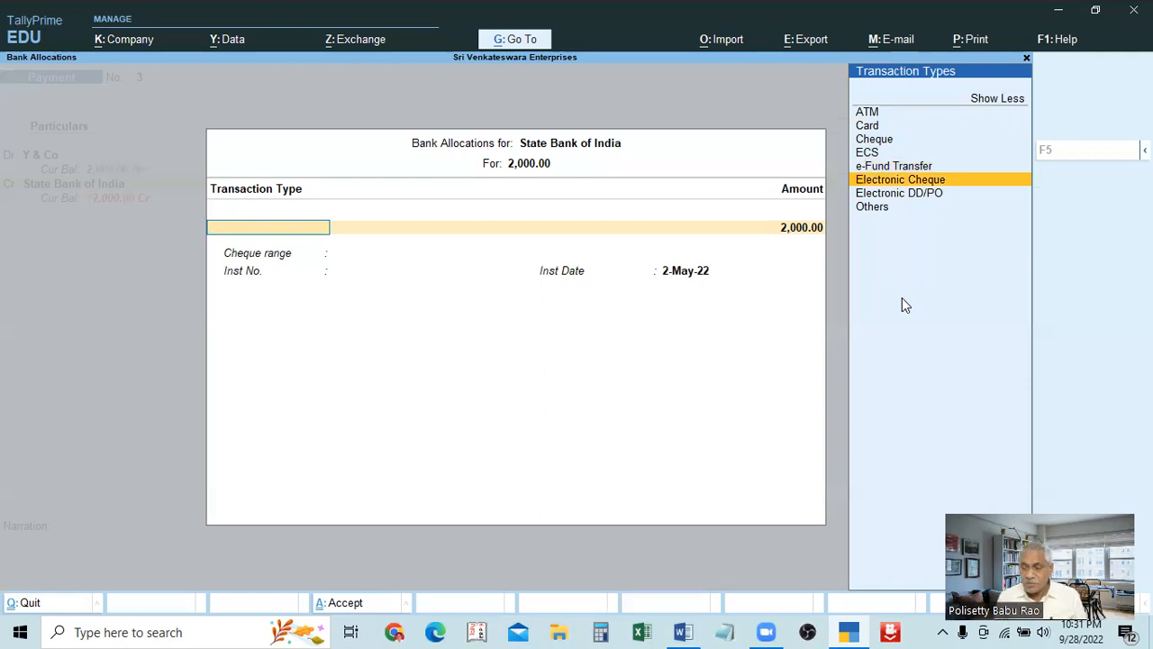
key("Down")
key("Down")
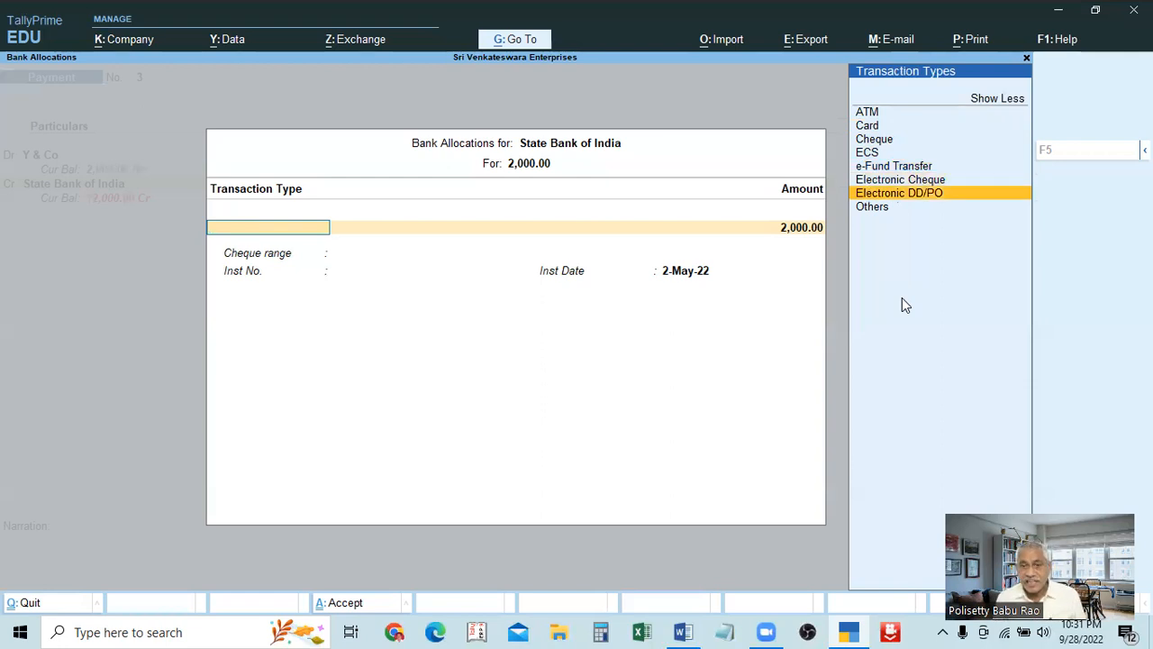
Choose Cheque as the transaction type for the full 2,000 and leave the cheque range as Not Applicable.
key("Up")
key("Up")
key("Up")
key("Up")
key("Up")
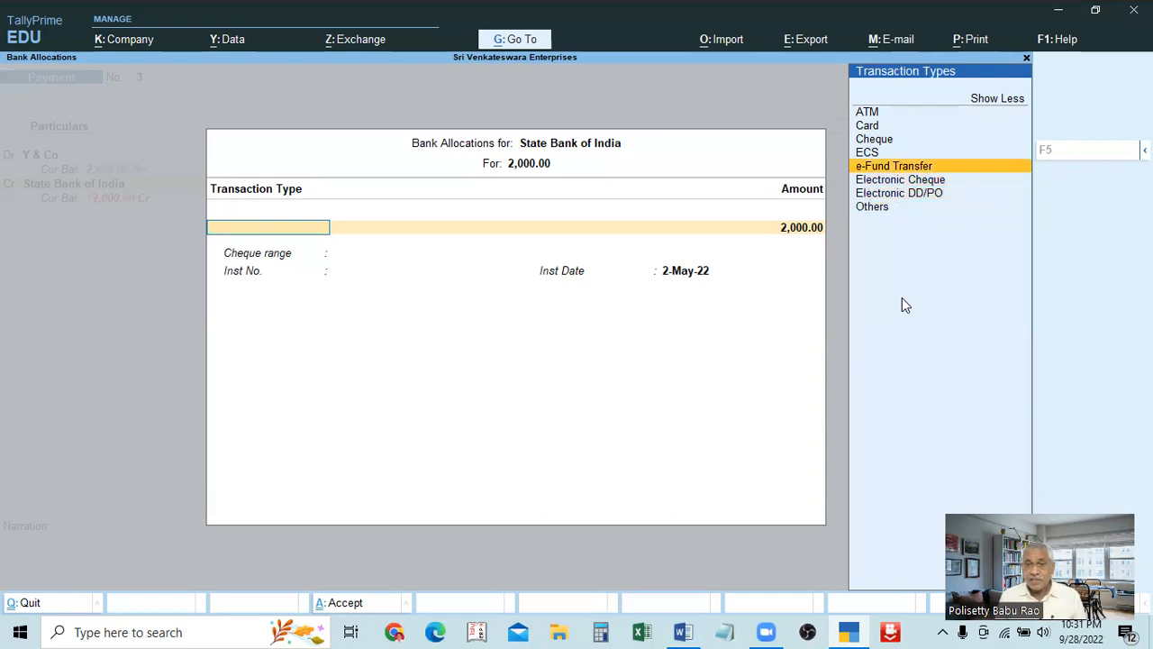
key("Return")
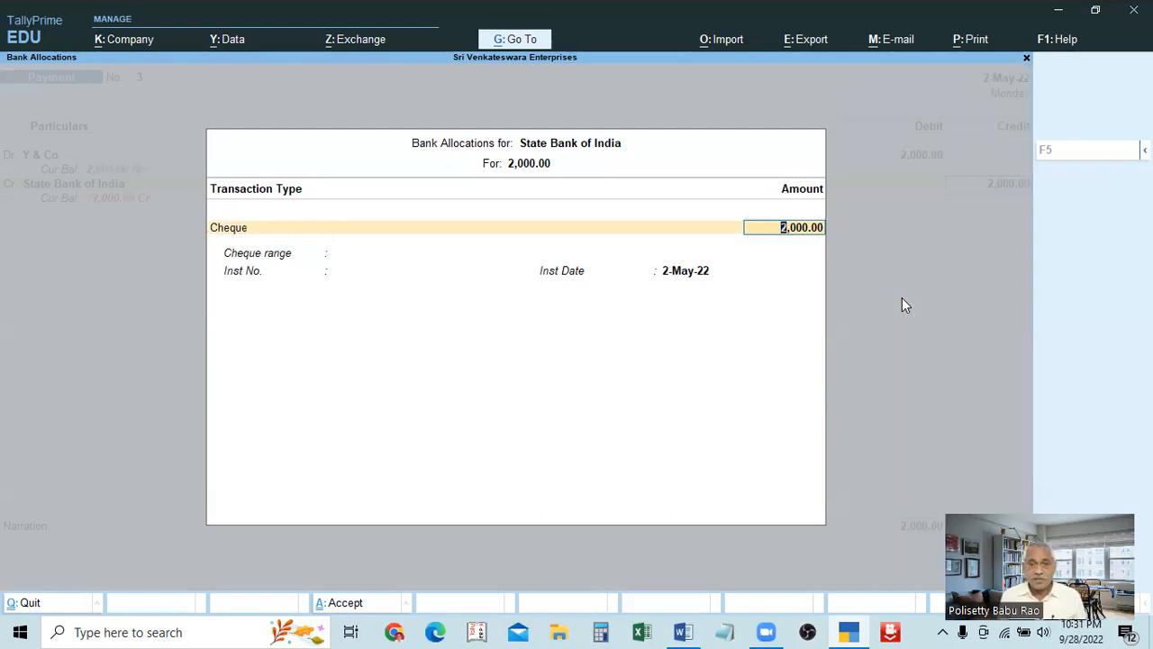
key("Return")
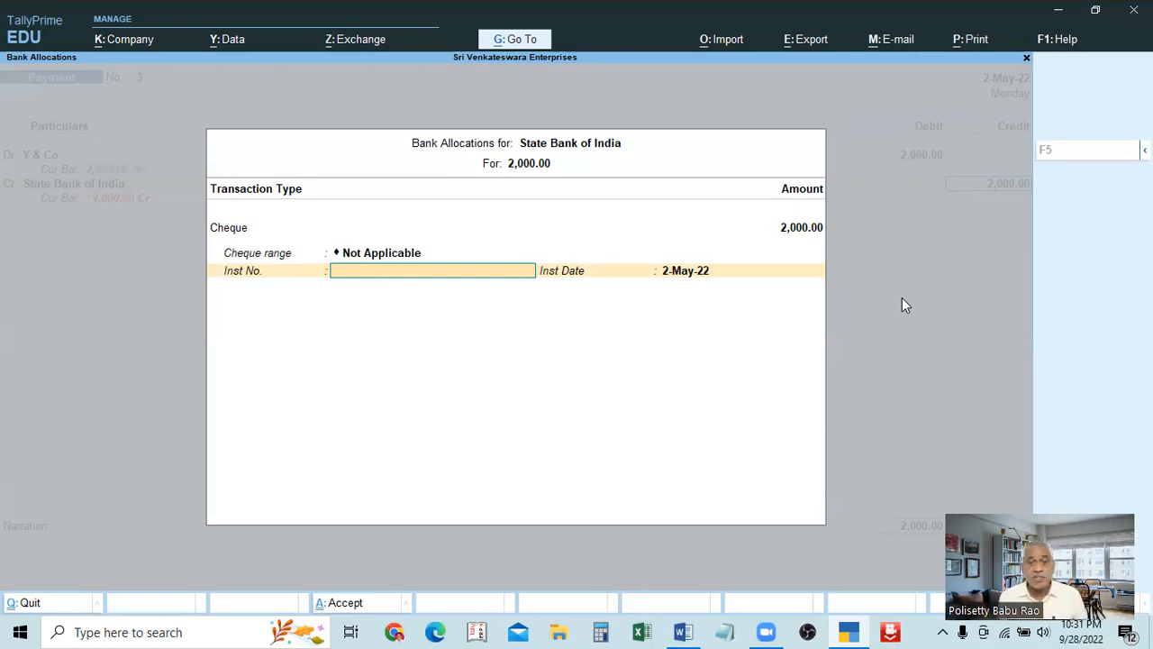
Enter instrument number 256452 for the cheque, keep the 2-May-22 instrument date and save the payment voucher.
type("256452")
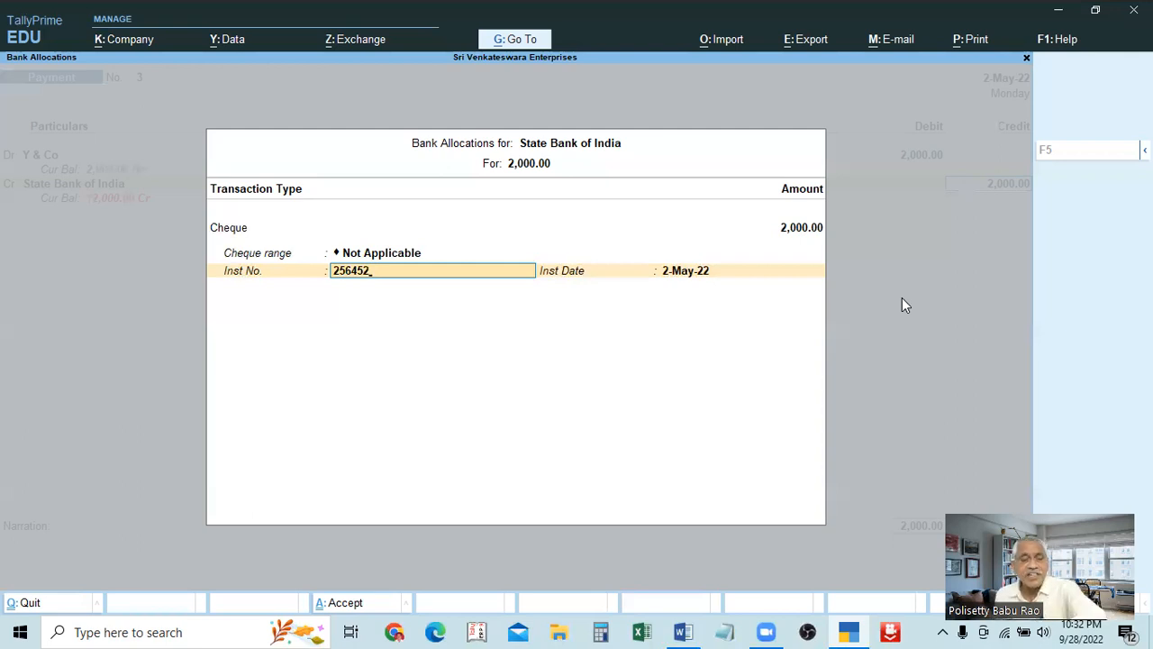
key("Return")
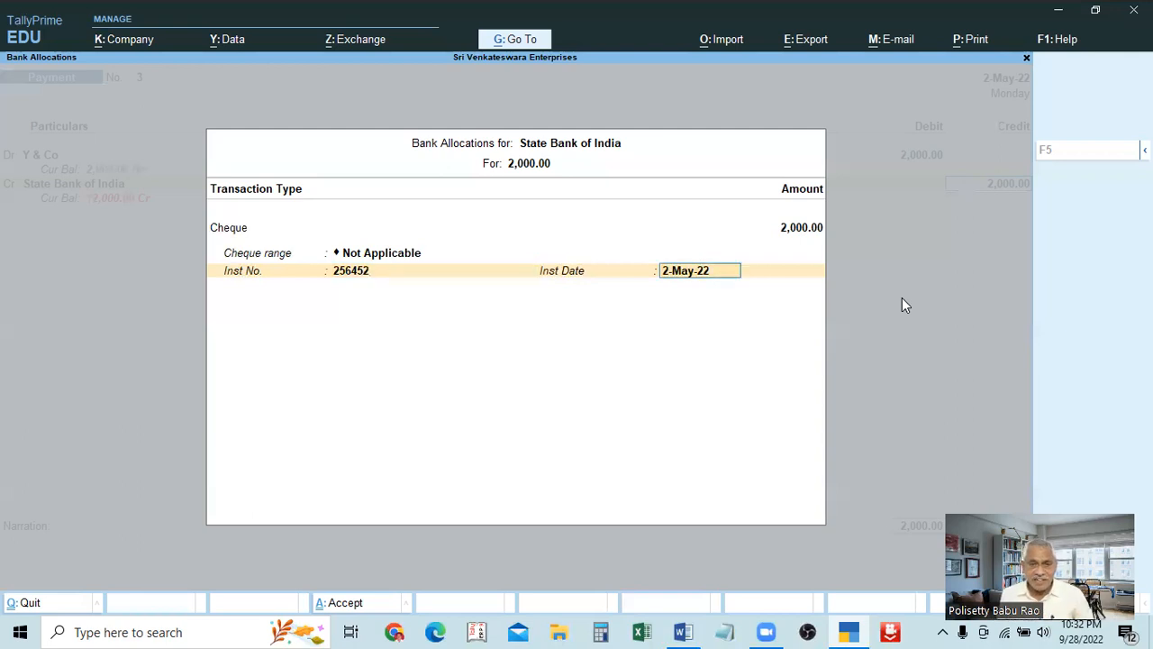
key("Return")
key("Return")
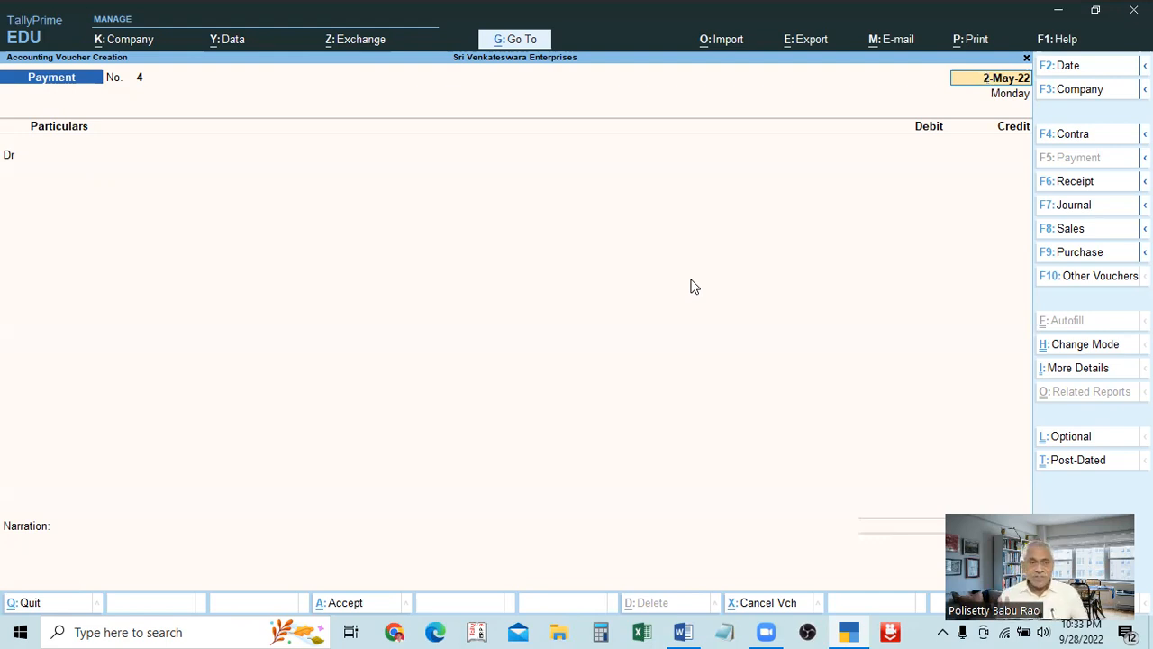
left_click(683, 632)
scroll(617, 519, "up", 1)
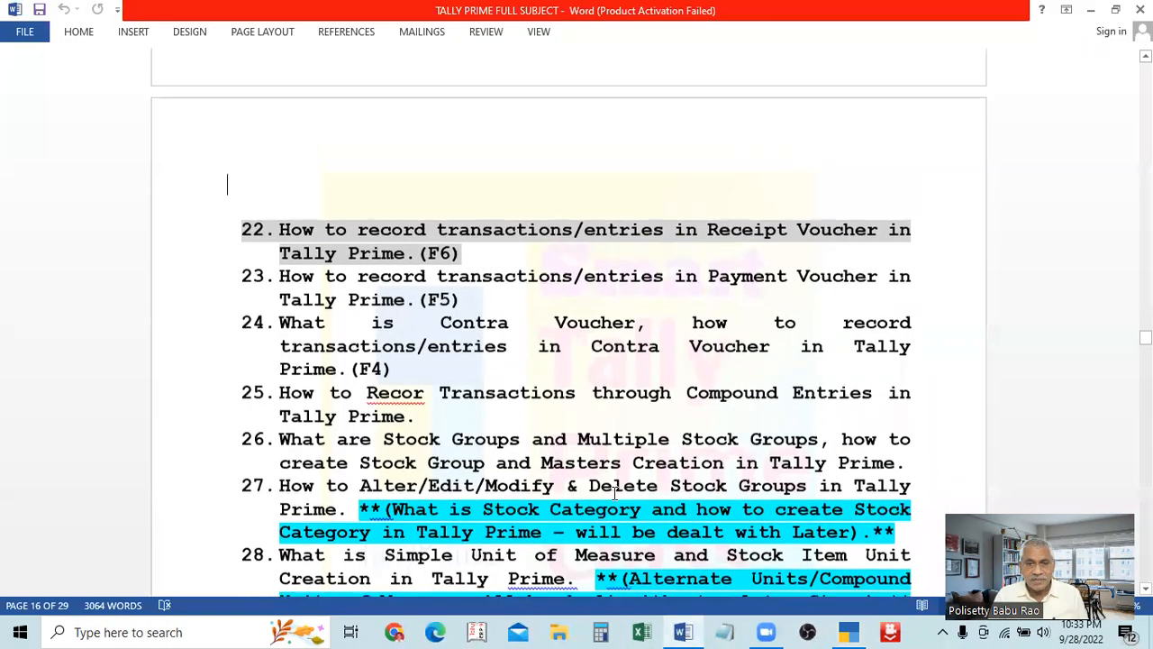
left_click(1093, 12)
left_click(1059, 12)
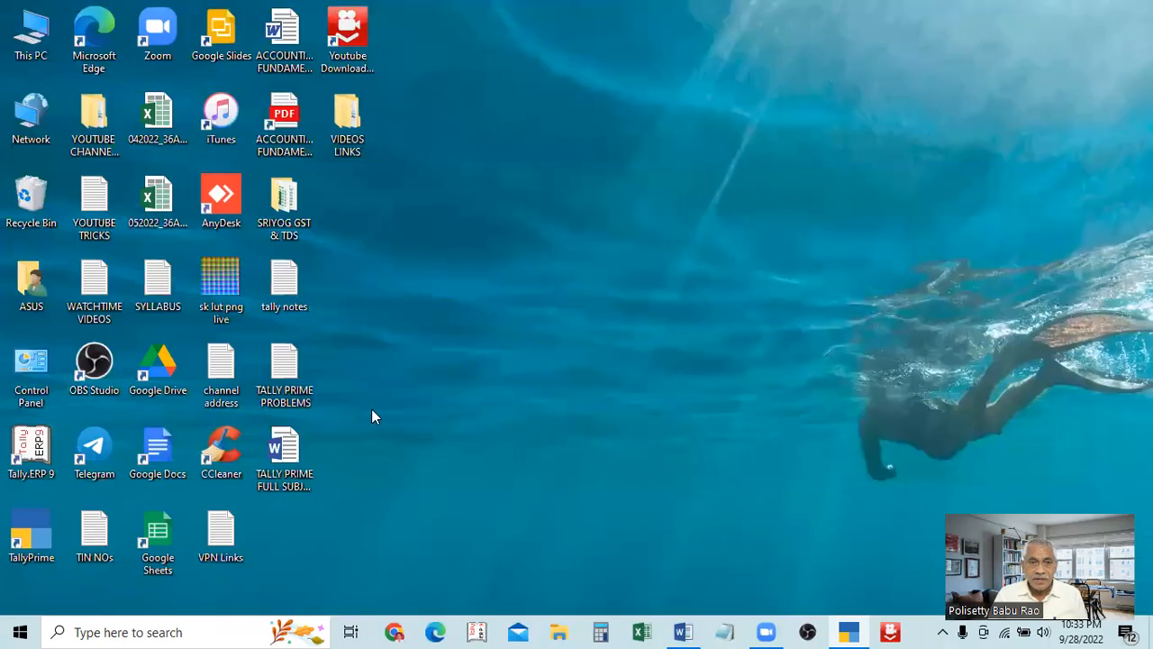
Open the TALLY PRIME PROBLEMS text file in Notepad from the desktop and maximize its window.
left_click(290, 467)
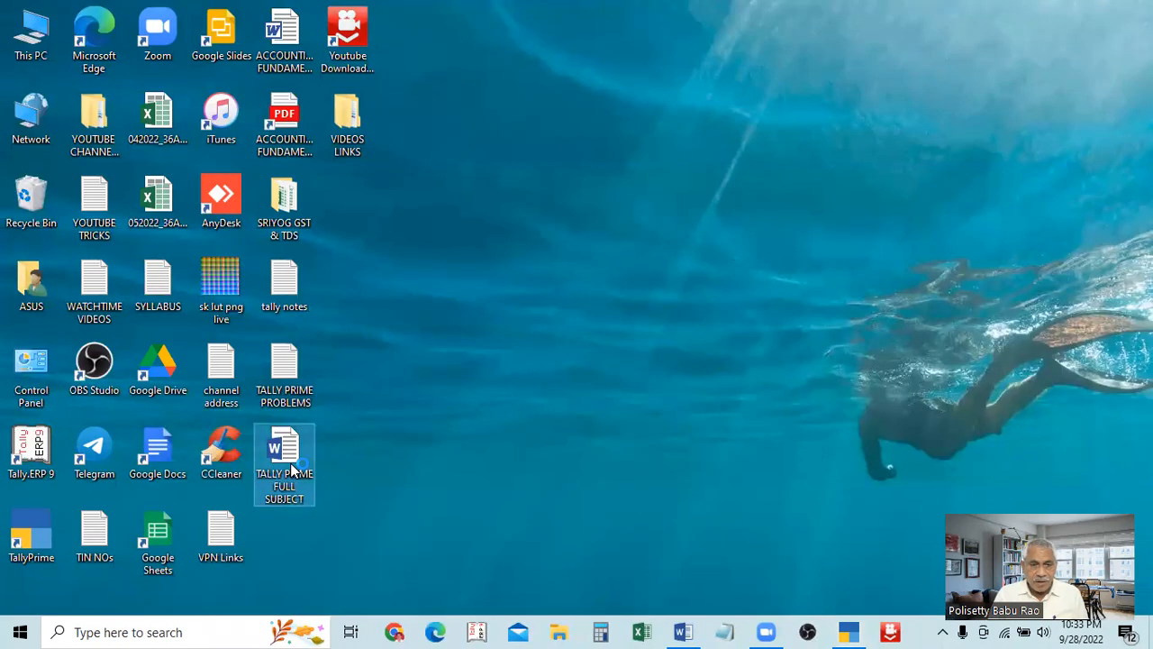
double_click(283, 369)
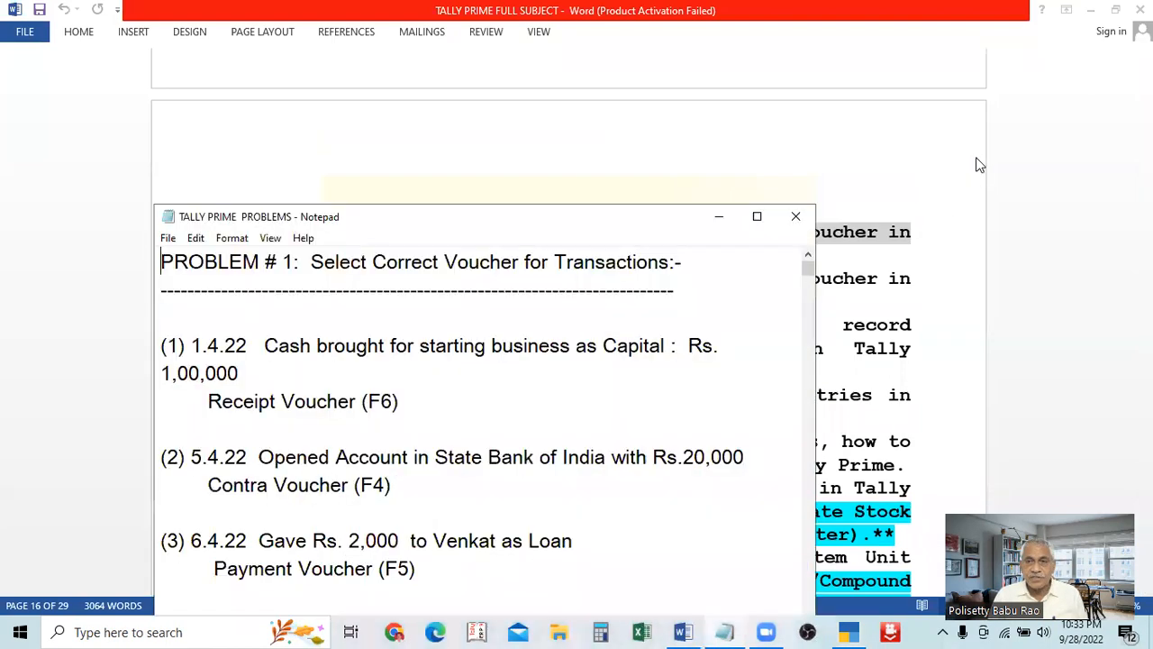
left_click(1091, 11)
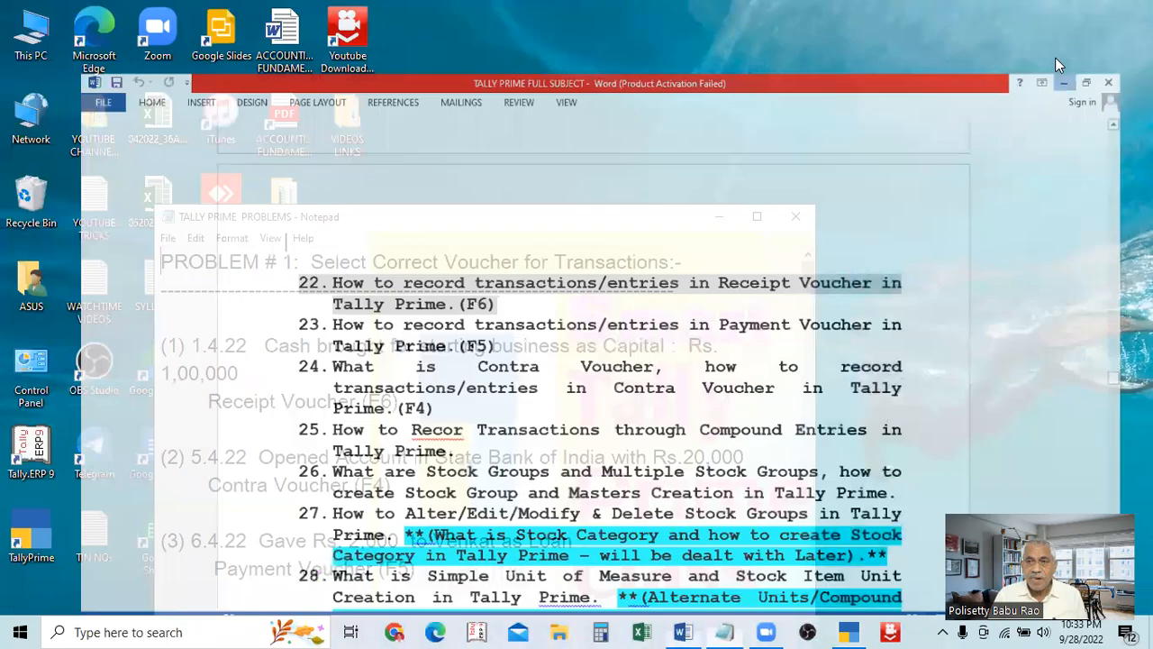
scroll(672, 352, "down", 3)
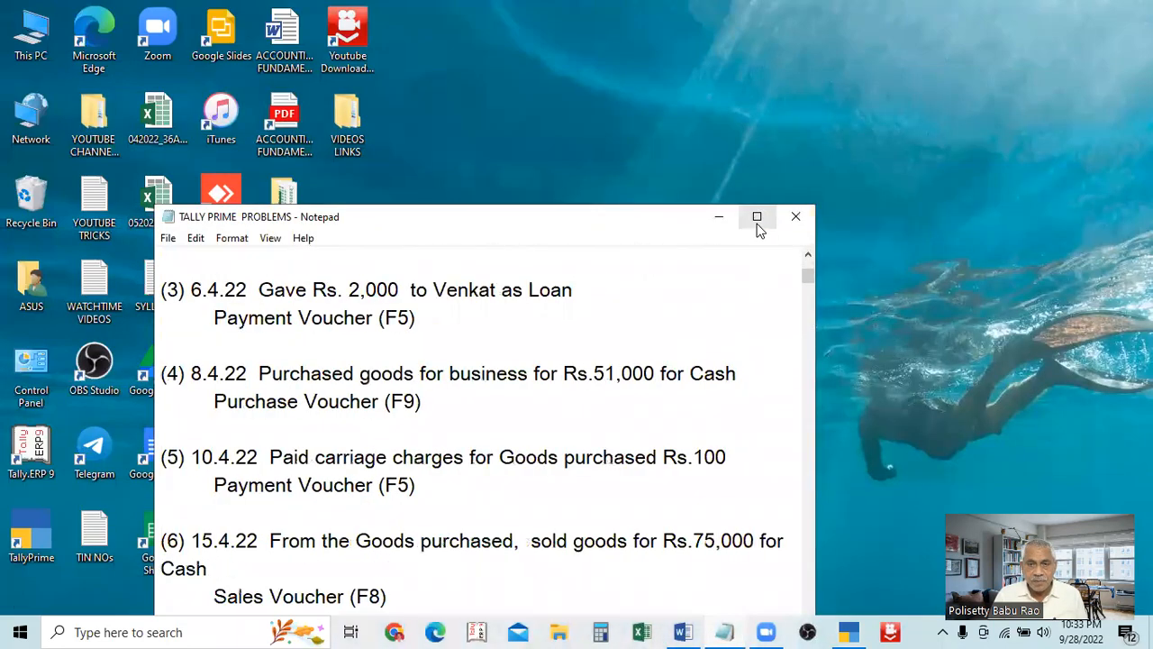
left_click(757, 216)
Read the payment voucher transactions listed under PROBLEM #4 in the TALLY PRIME PROBLEMS file.
scroll(712, 273, "down", 10)
scroll(362, 320, "down", 7)
scroll(360, 319, "up", 7)
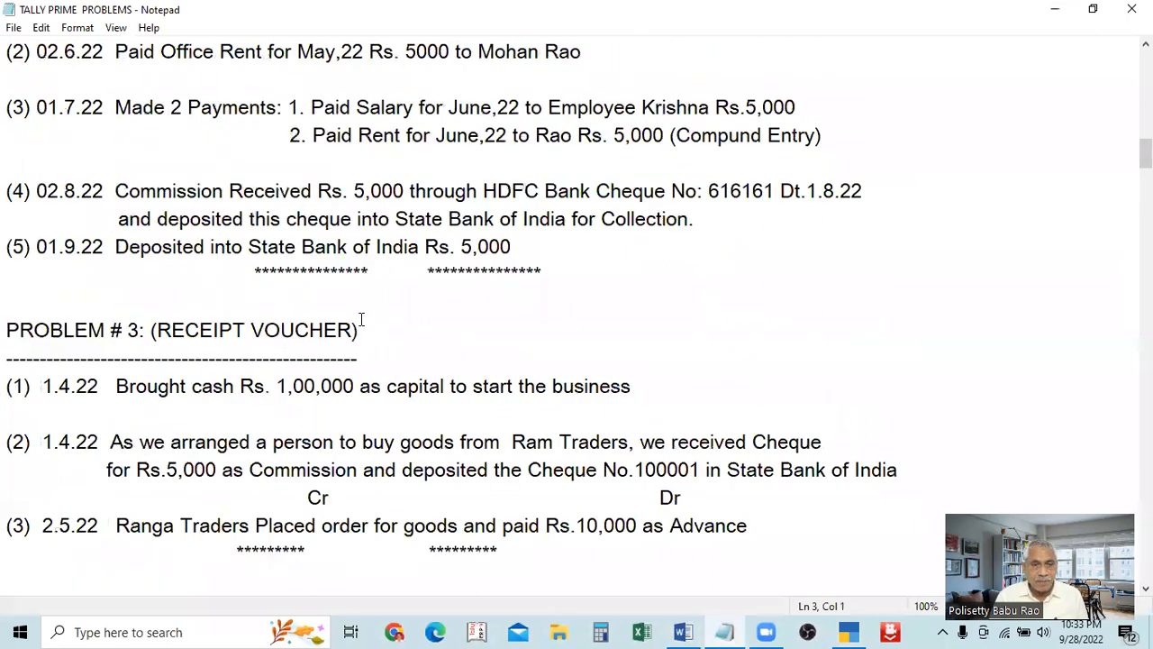
scroll(362, 319, "down", 2)
scroll(361, 320, "up", 1)
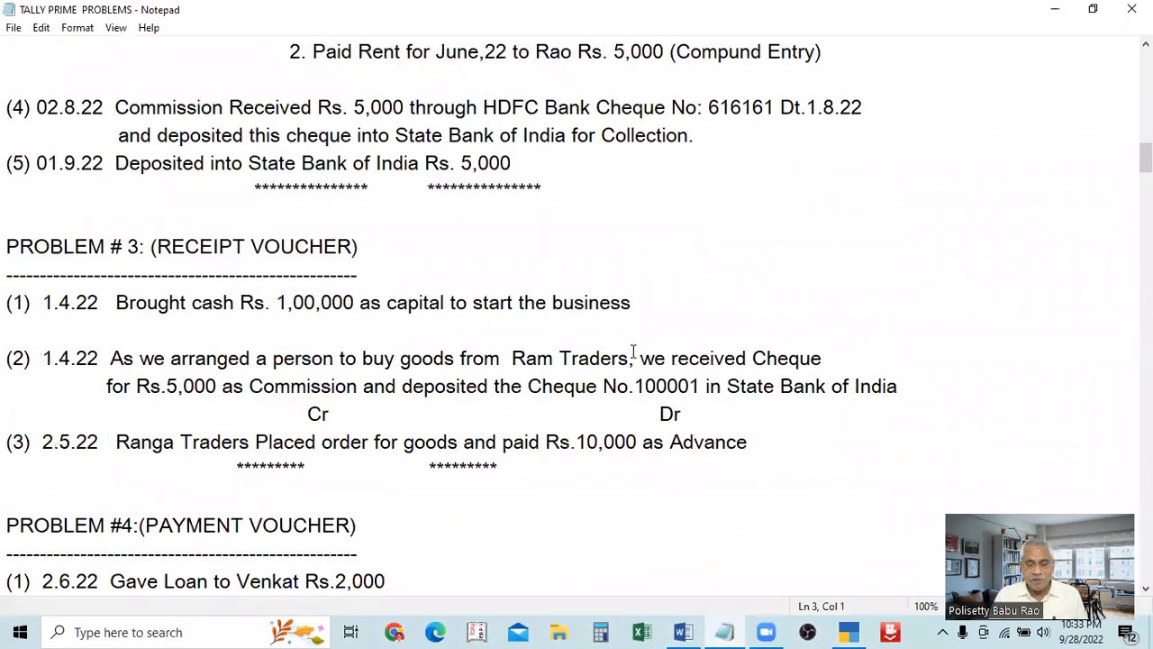
scroll(631, 360, "down", 4)
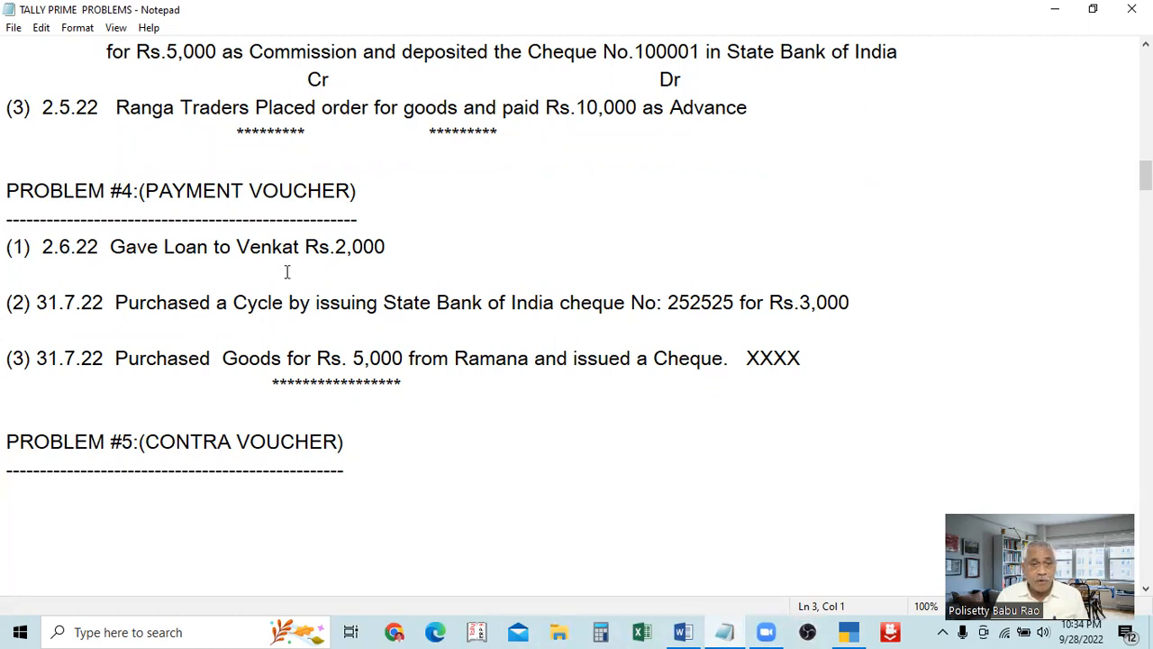
Switch from Notepad back to the blank payment voucher in TallyPrime.
left_click(849, 631)
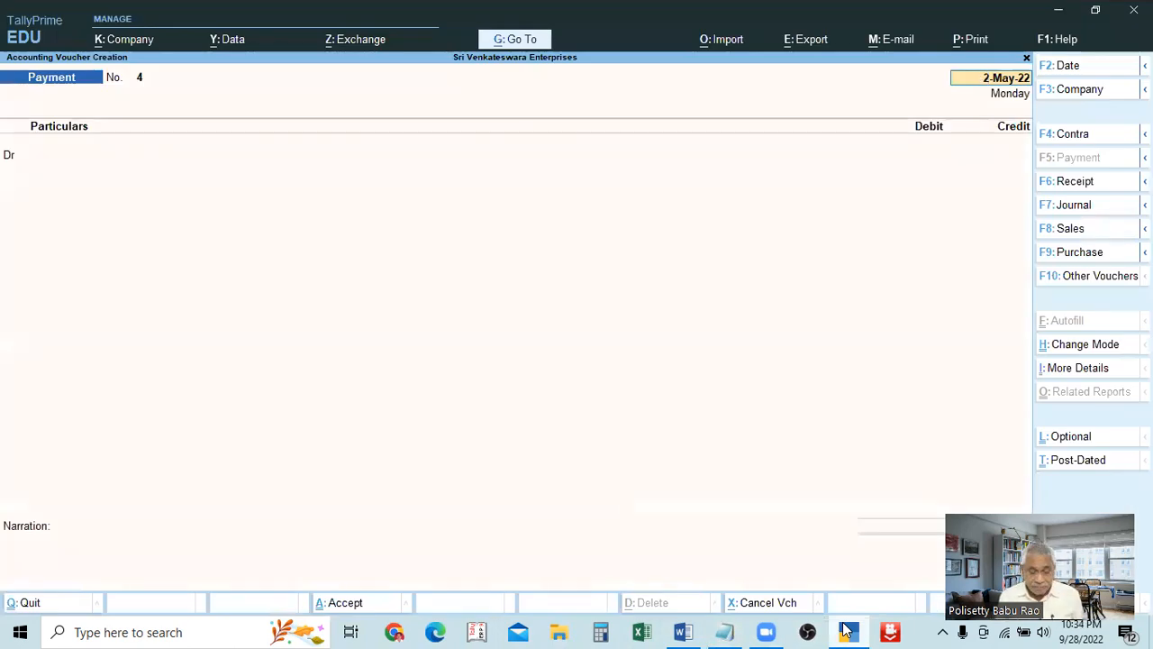
key("alt+Tab")
left_click(847, 631)
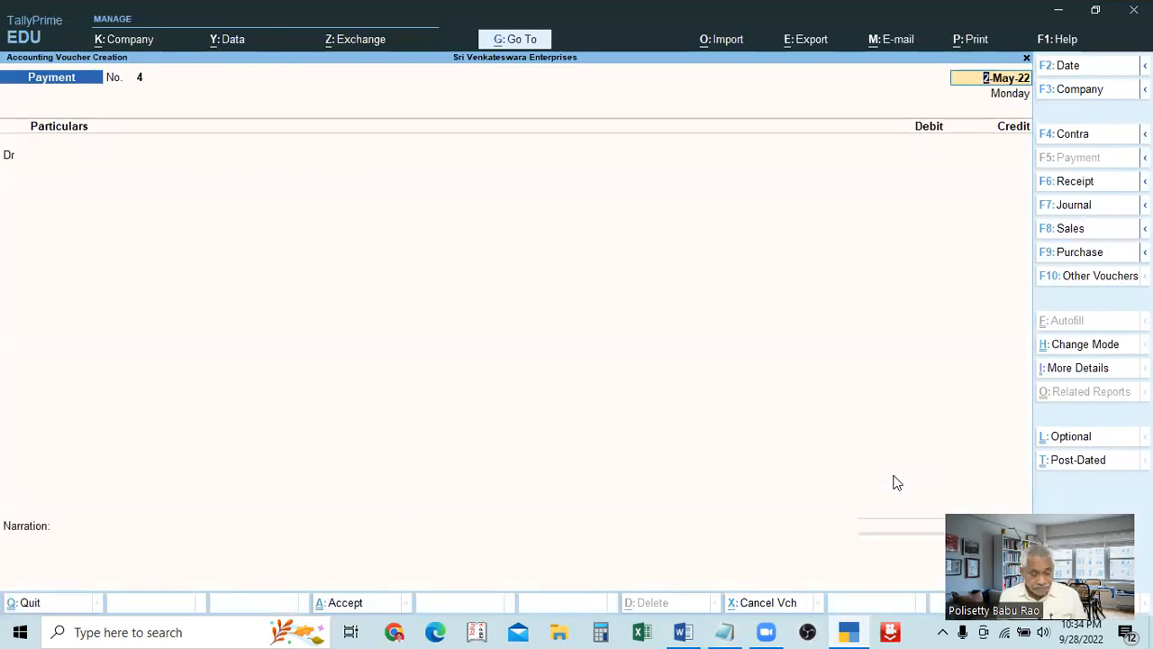
Set the payment voucher date to 2-Jun-22, matching the first PROBLEM #4 transaction, and proceed to the debit ledger entry.
key("F2")
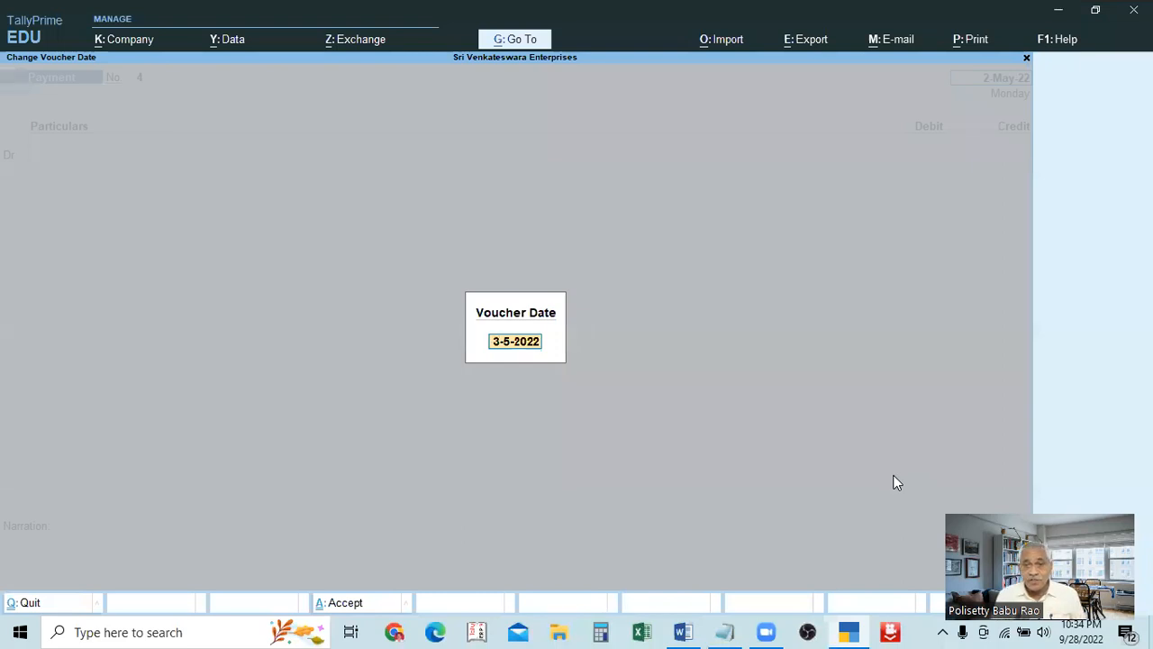
key("alt+Tab")
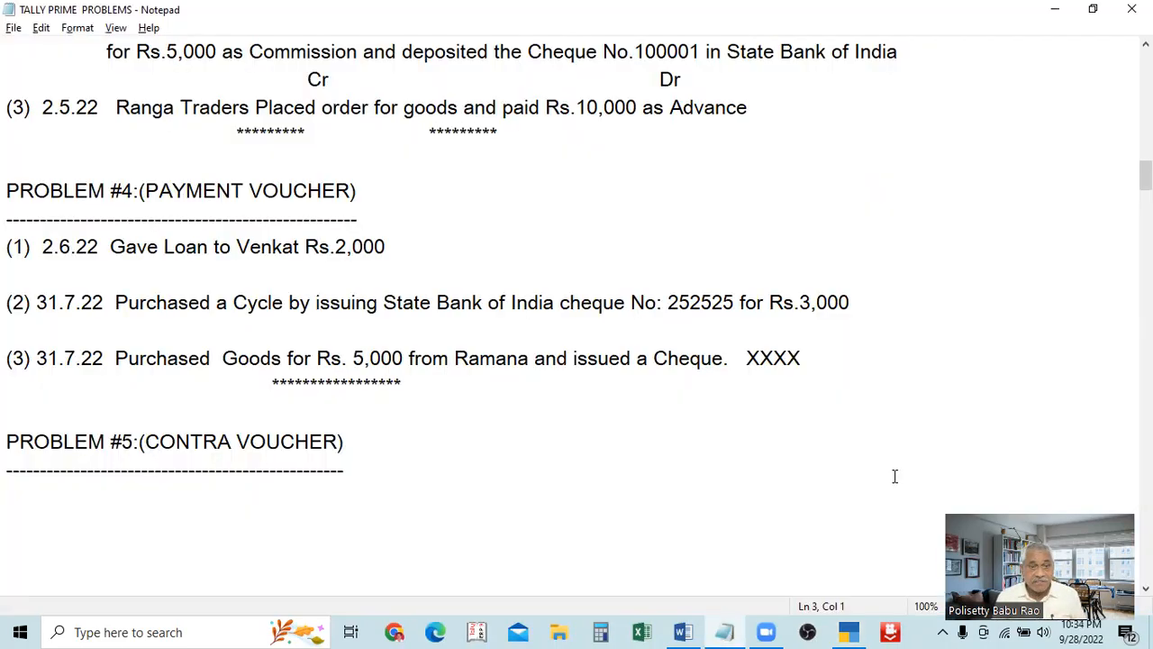
key("alt+Tab")
type("2.6")
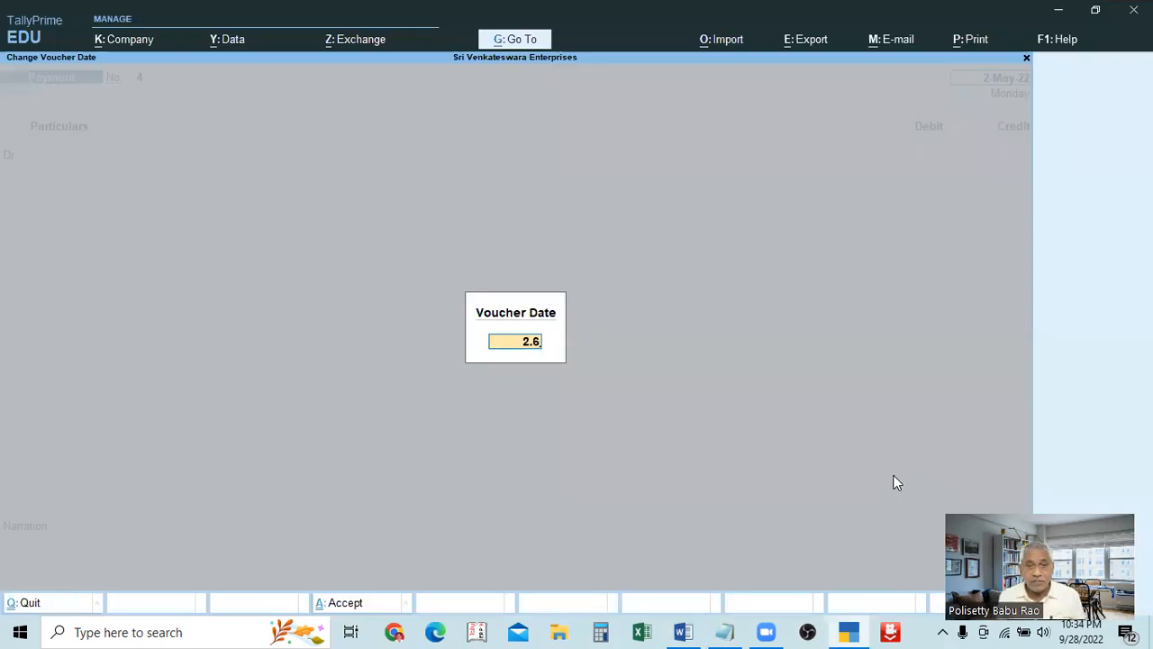
key("Return")
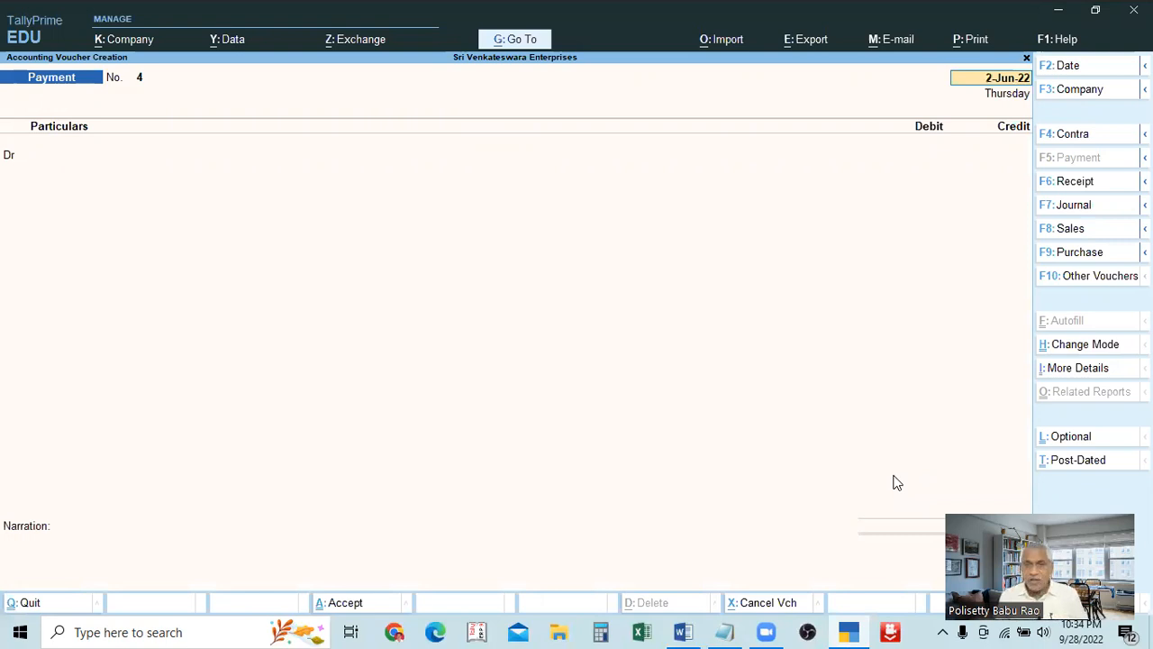
key("Return")
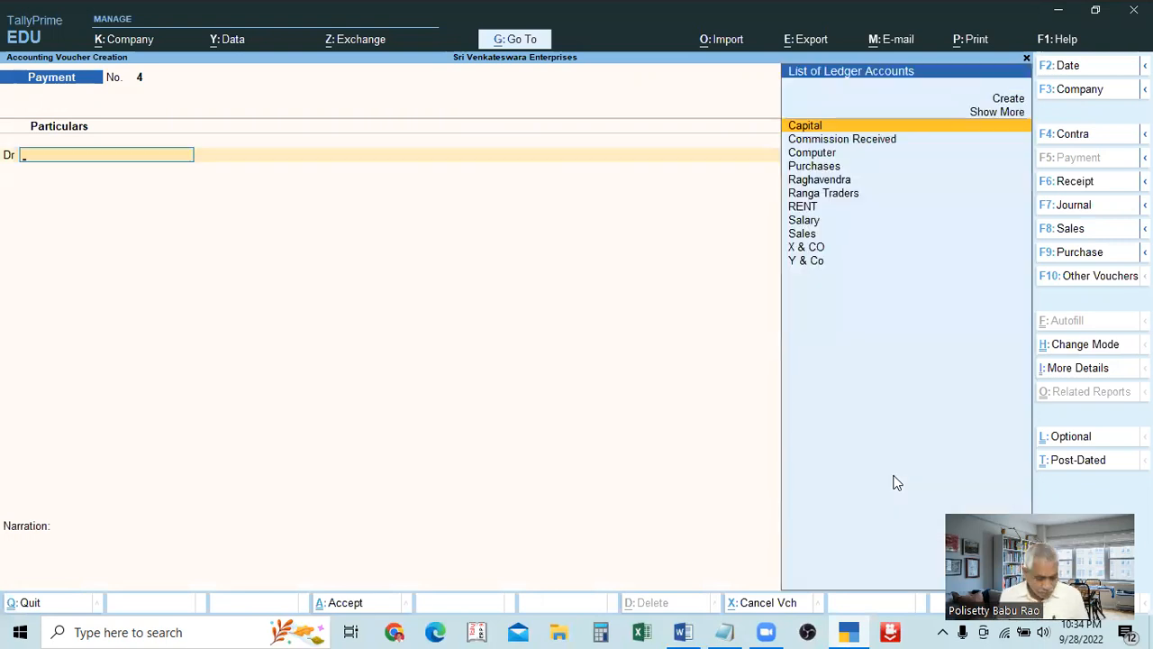
Check the borrower and loan amount of the first PROBLEM #4 transaction in Notepad and return to the TallyPrime payment voucher.
key("alt+Tab")
key("alt+Tab")
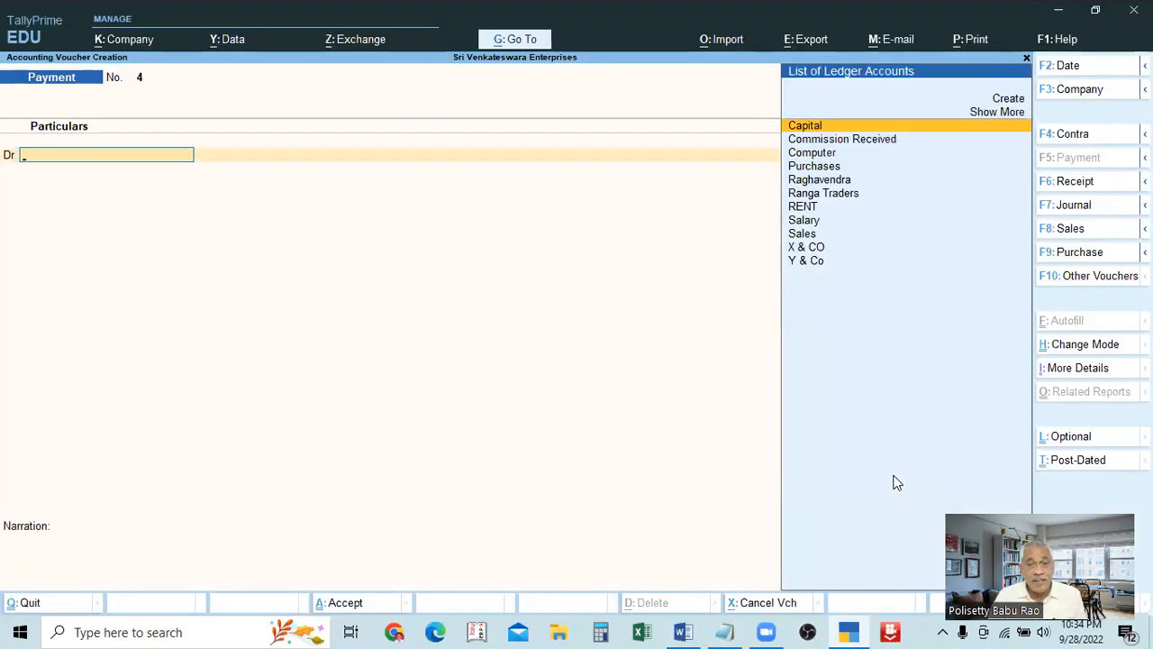
key("alt+Tab")
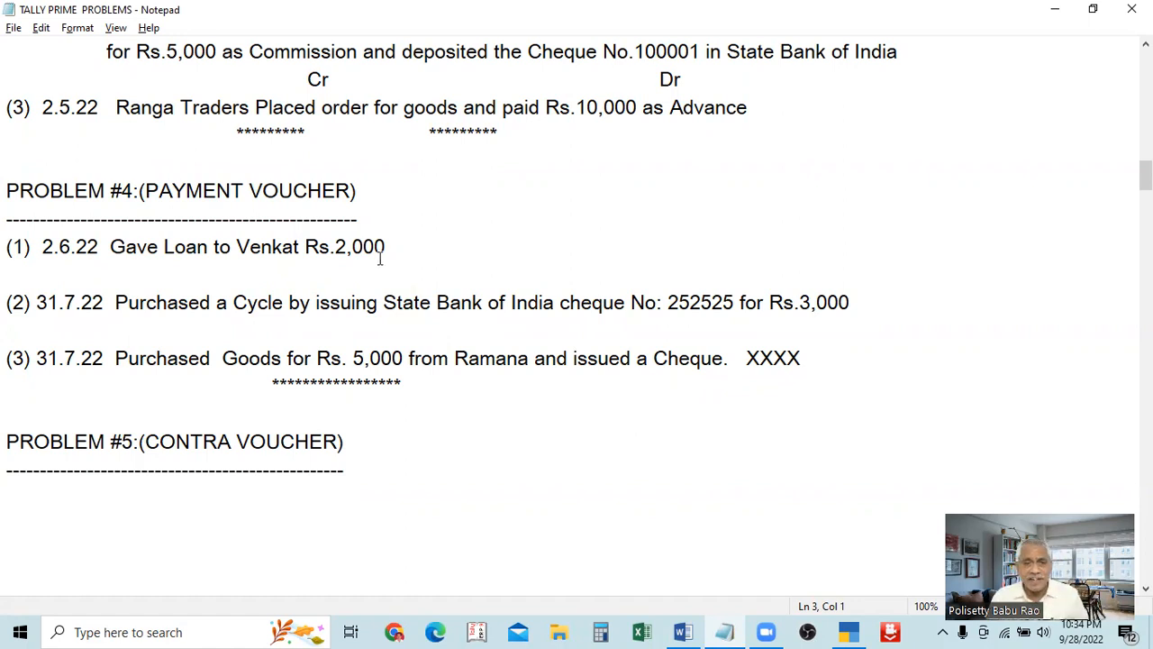
left_click_drag(236, 249, 396, 247)
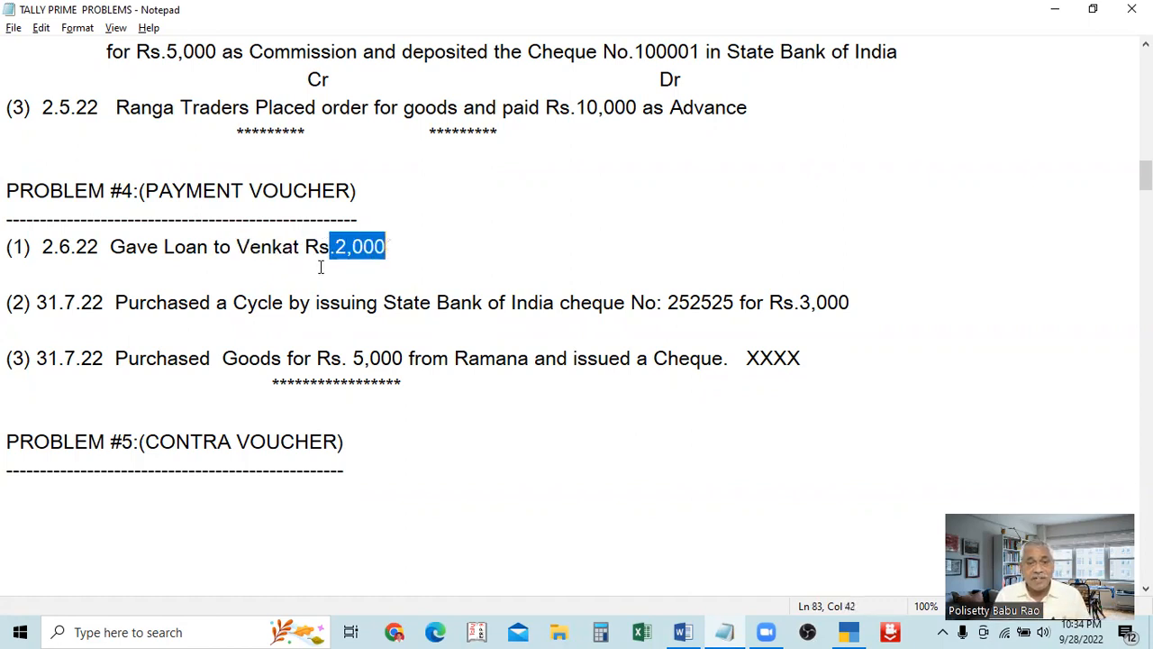
left_click_drag(238, 248, 394, 238)
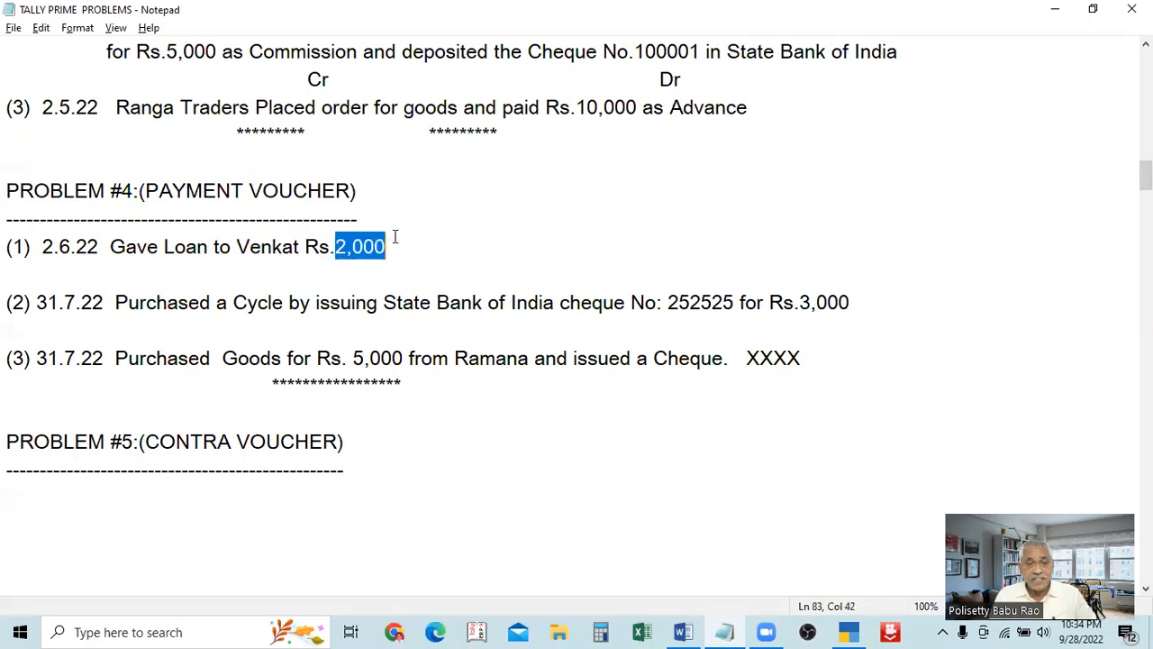
left_click(280, 249)
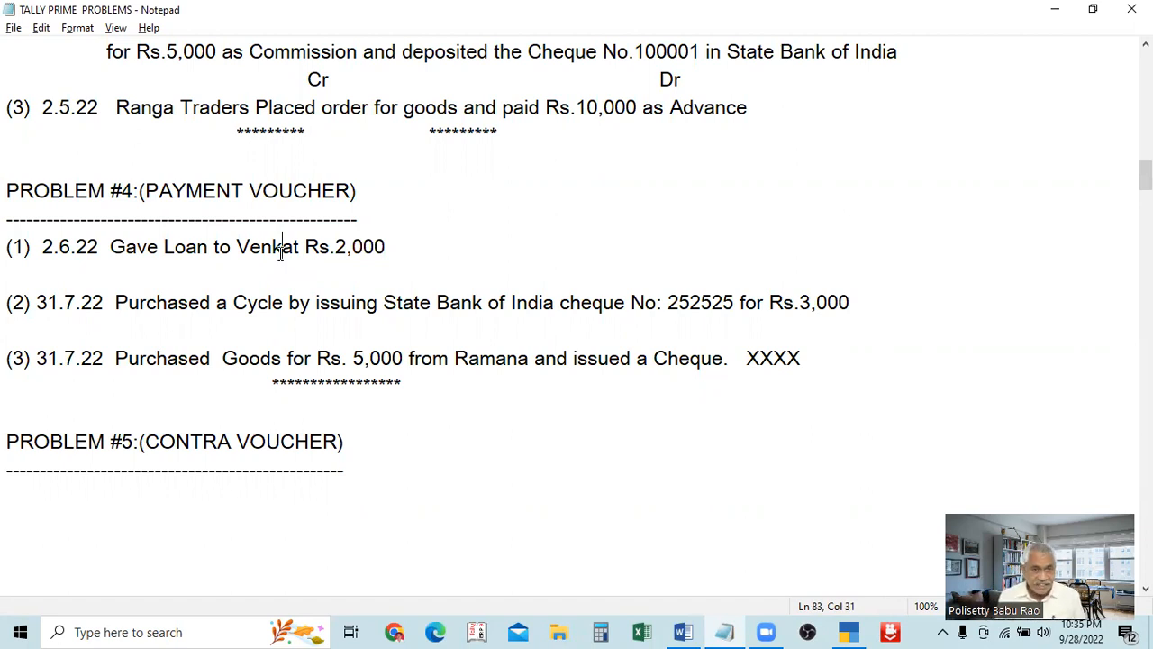
key("alt+Tab")
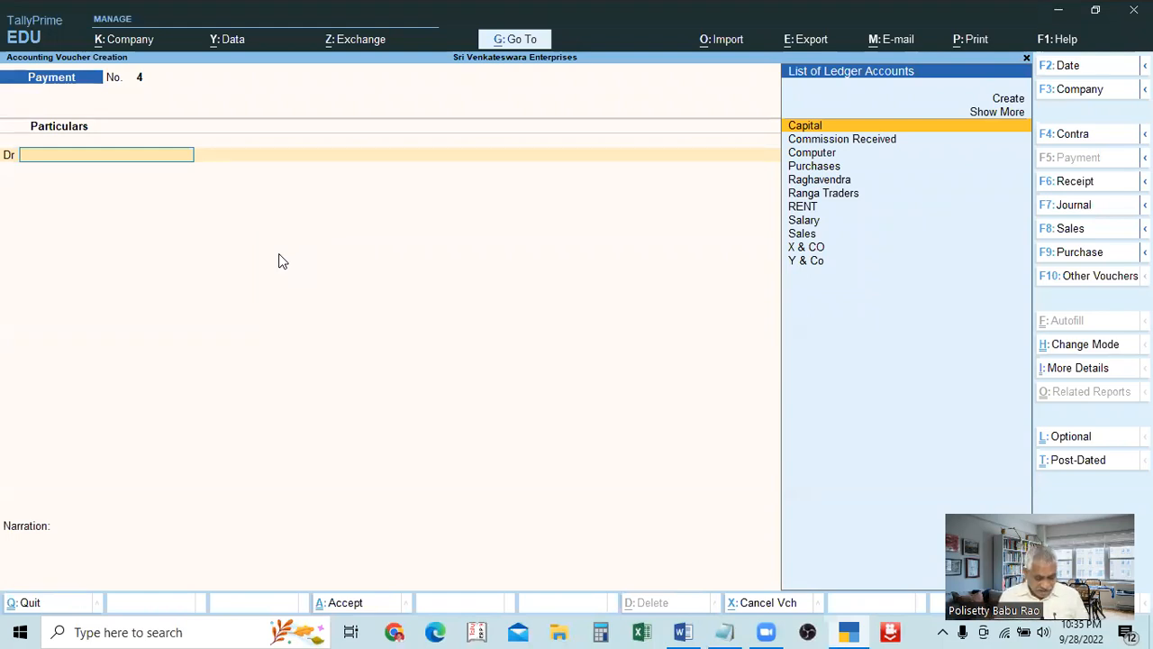
type("V")
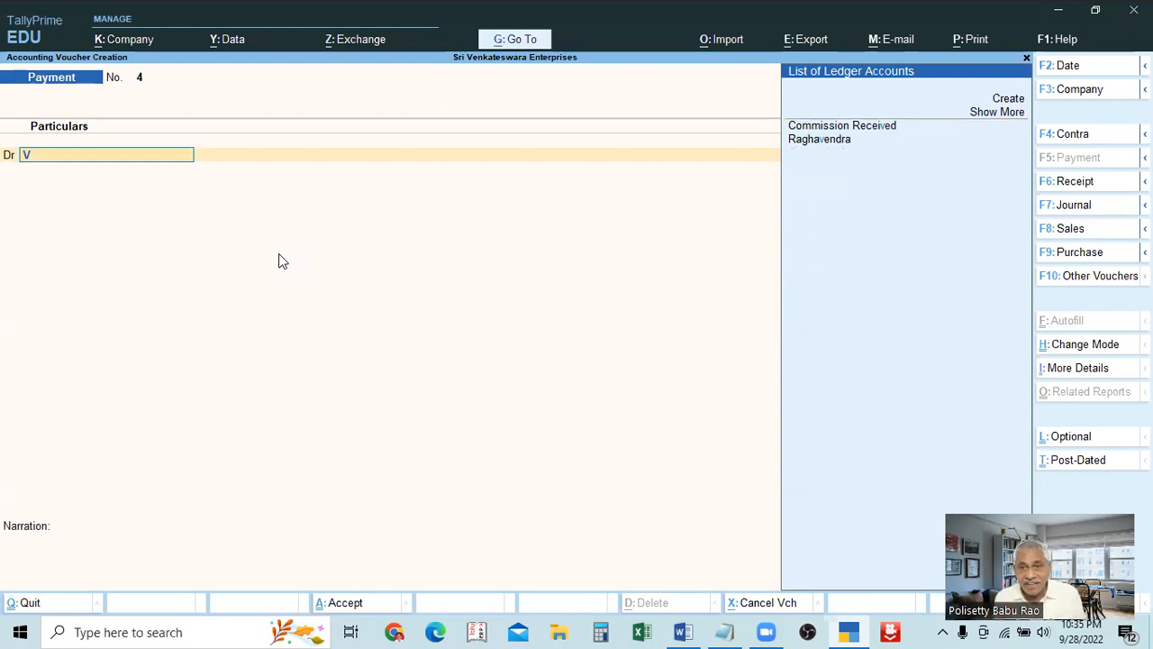
key("BackSpace")
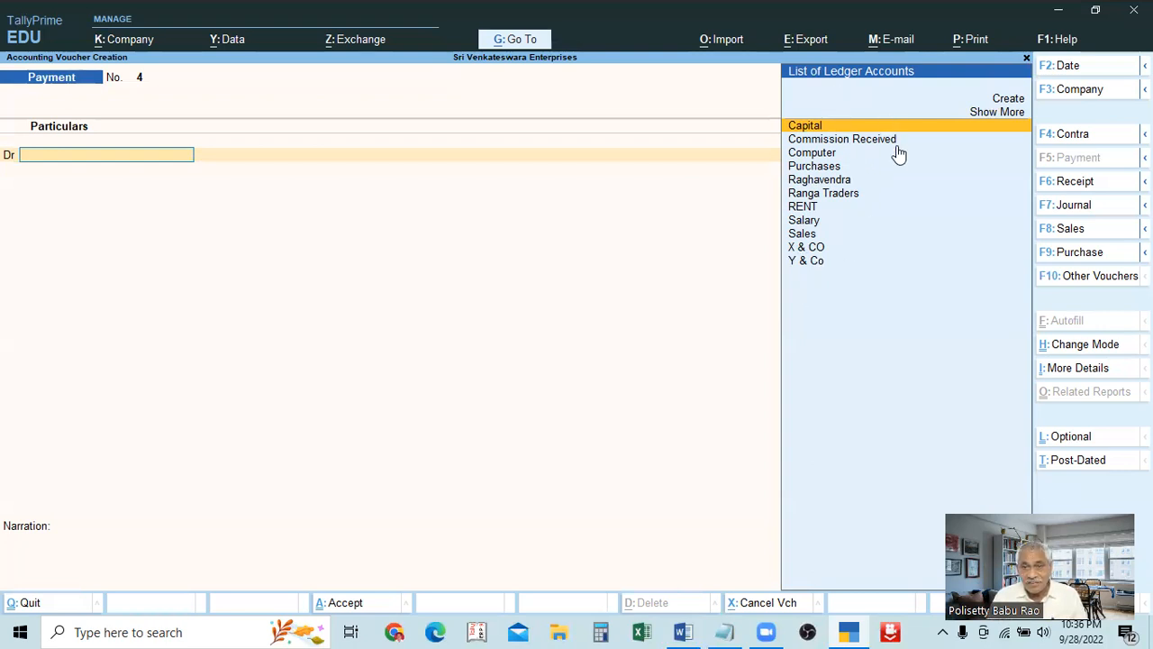
left_click(1013, 101)
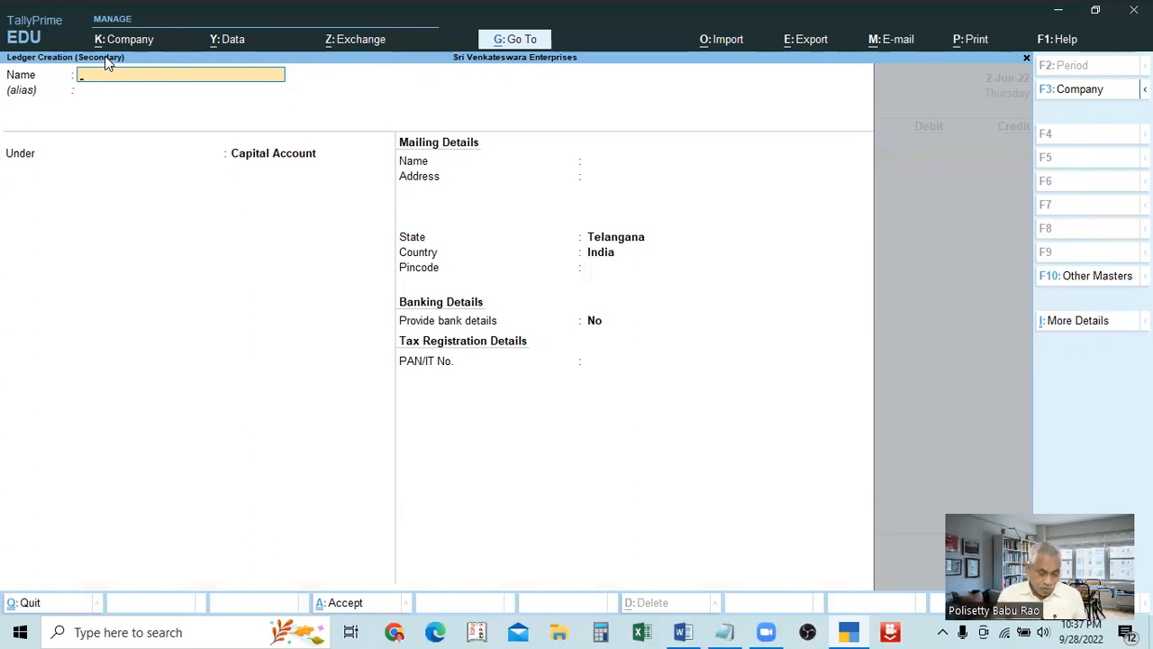
key("Escape")
key("y")
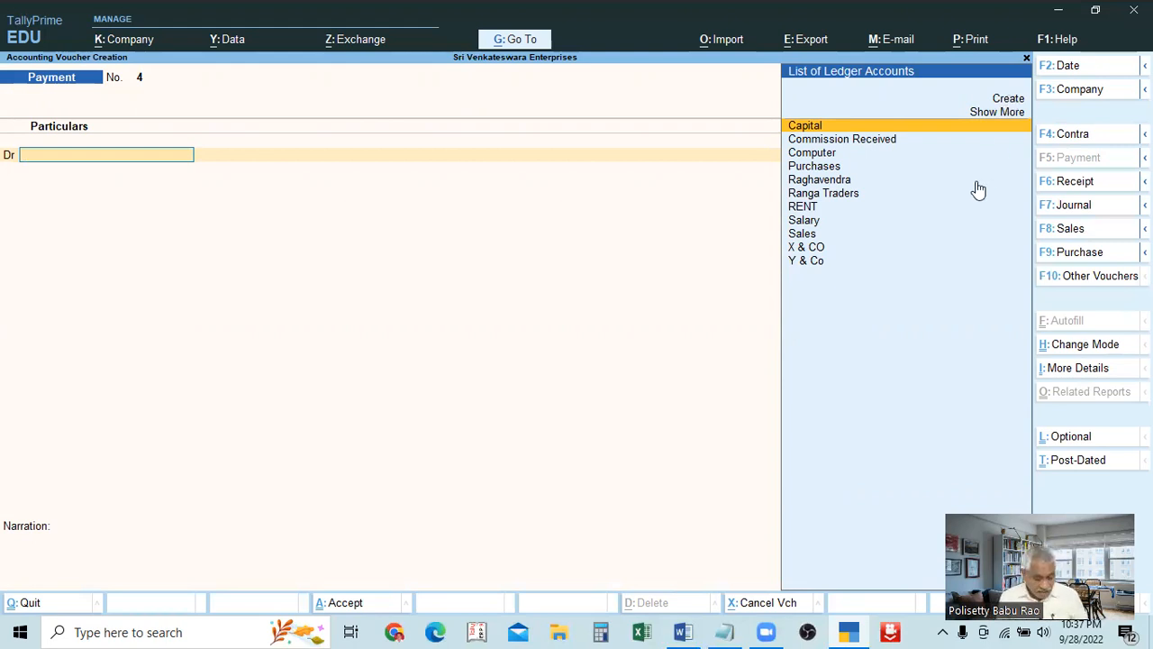
key("alt+c")
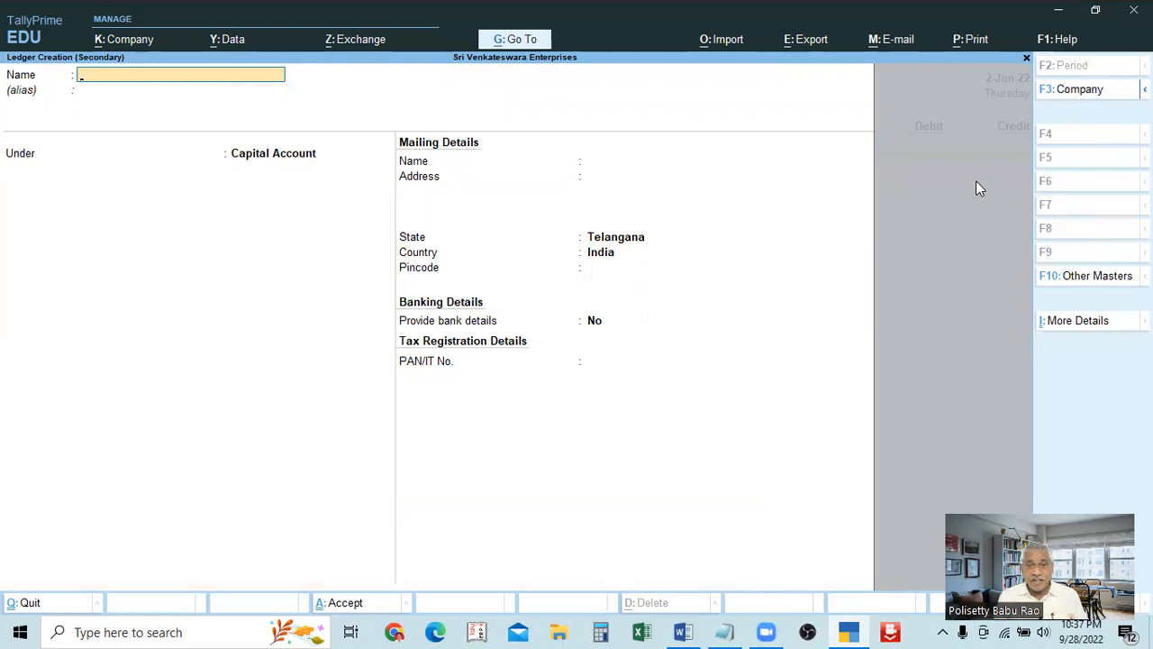
key("Escape")
key("ctrl")
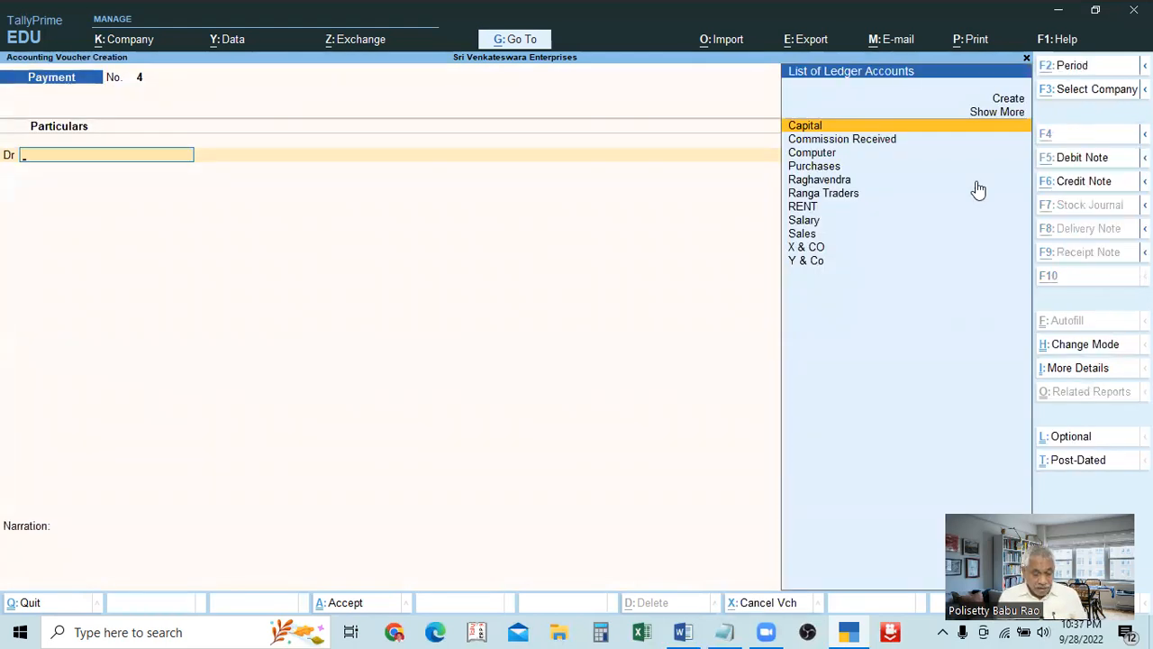
Start a new ledger from the voucher's debit entry and enter the borrower's name followed by A/c, leaving the alias blank.
key("alt+c")
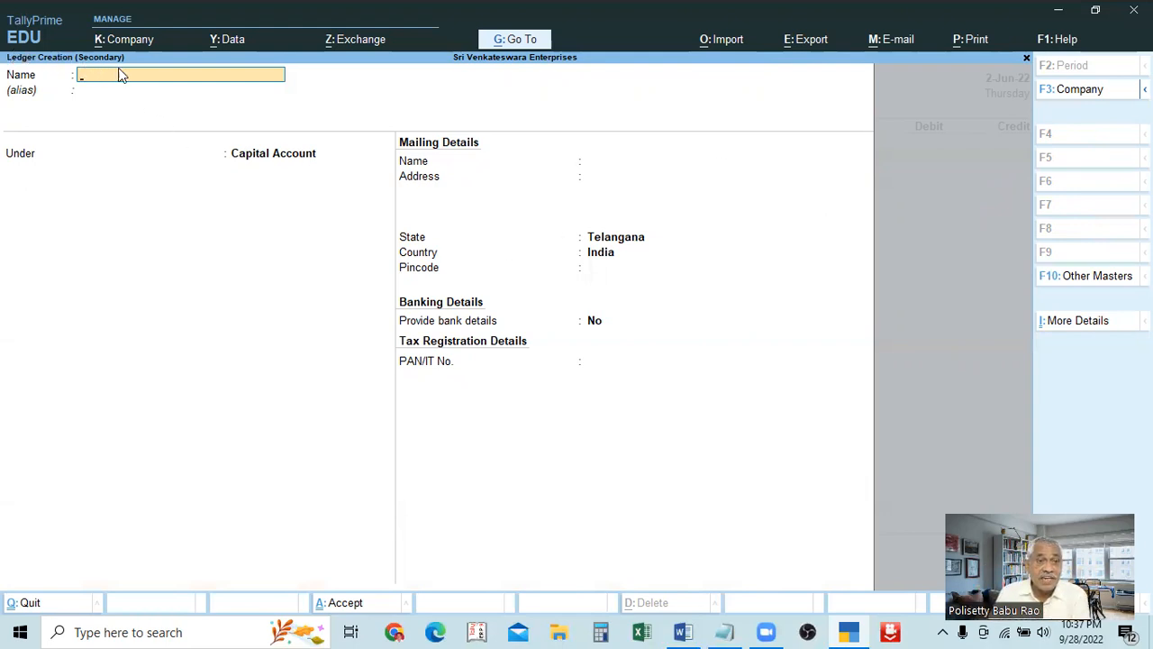
type("Go")
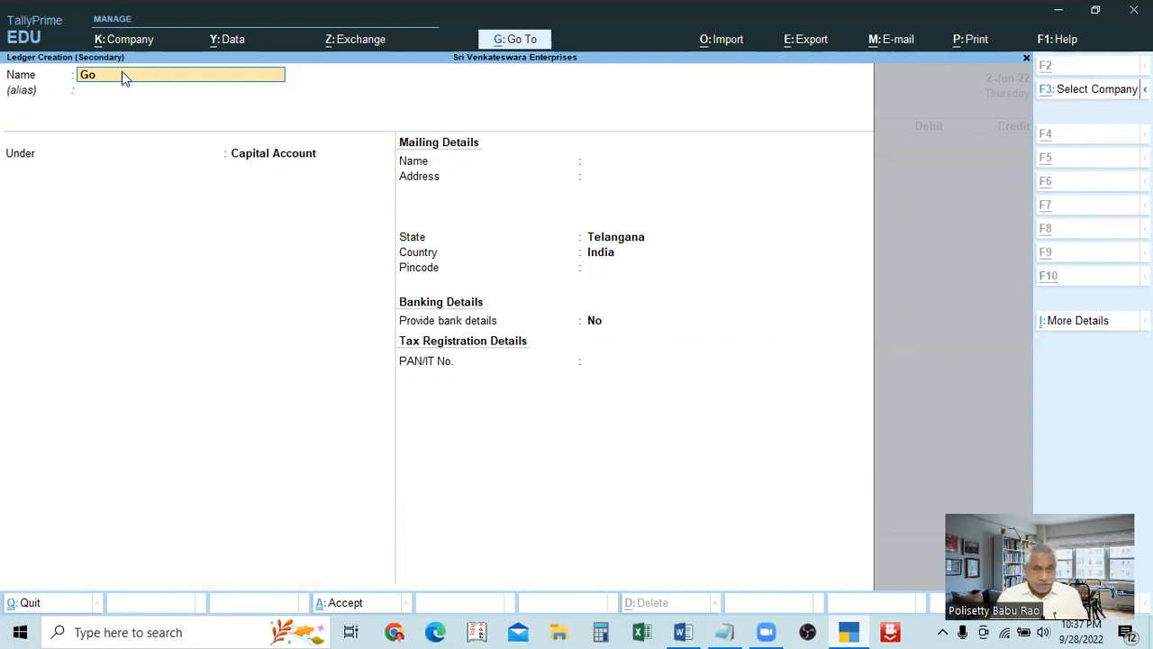
key("alt+Tab")
key("alt+Tab")
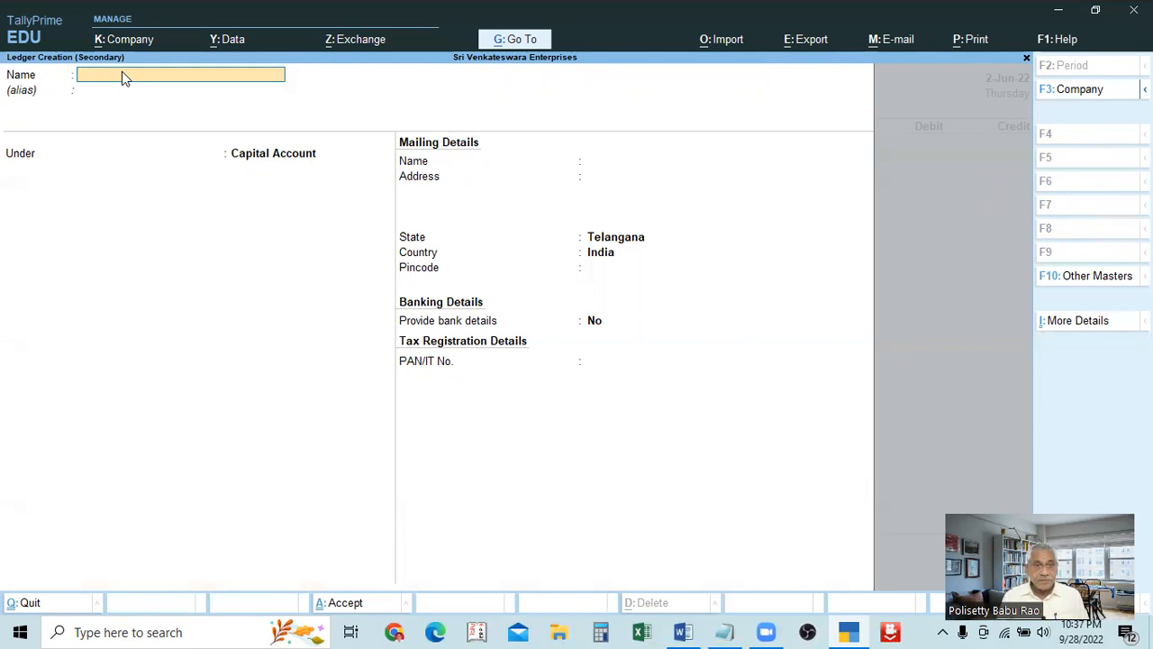
type("Venk")
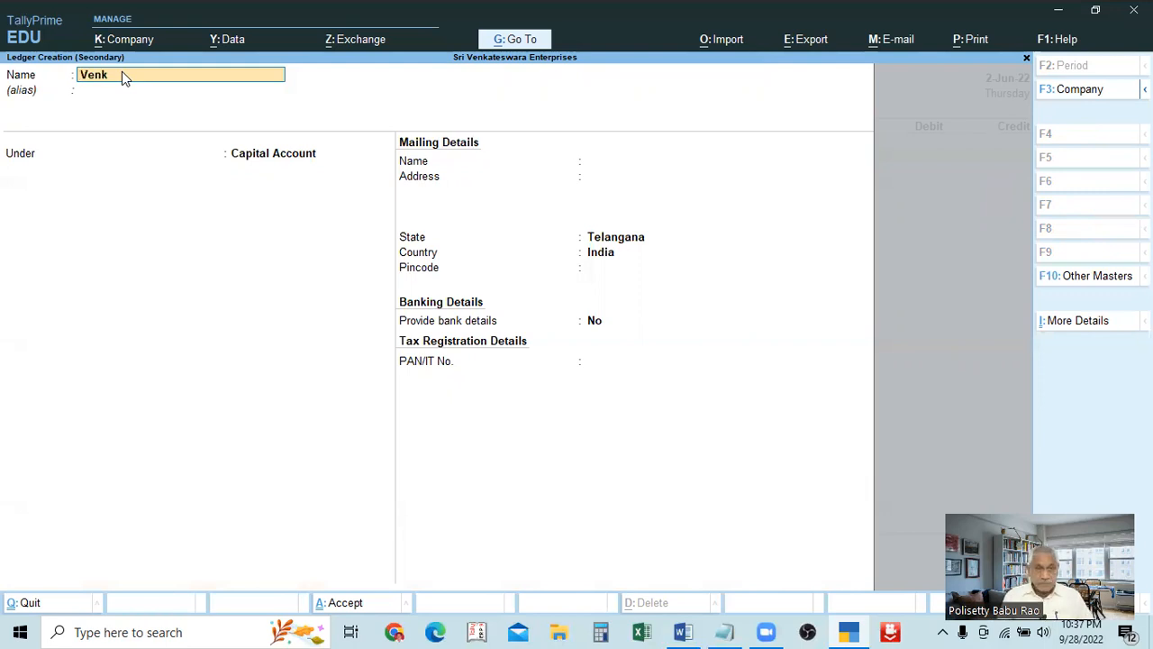
type("at A/c")
key("Return")
key("Return")
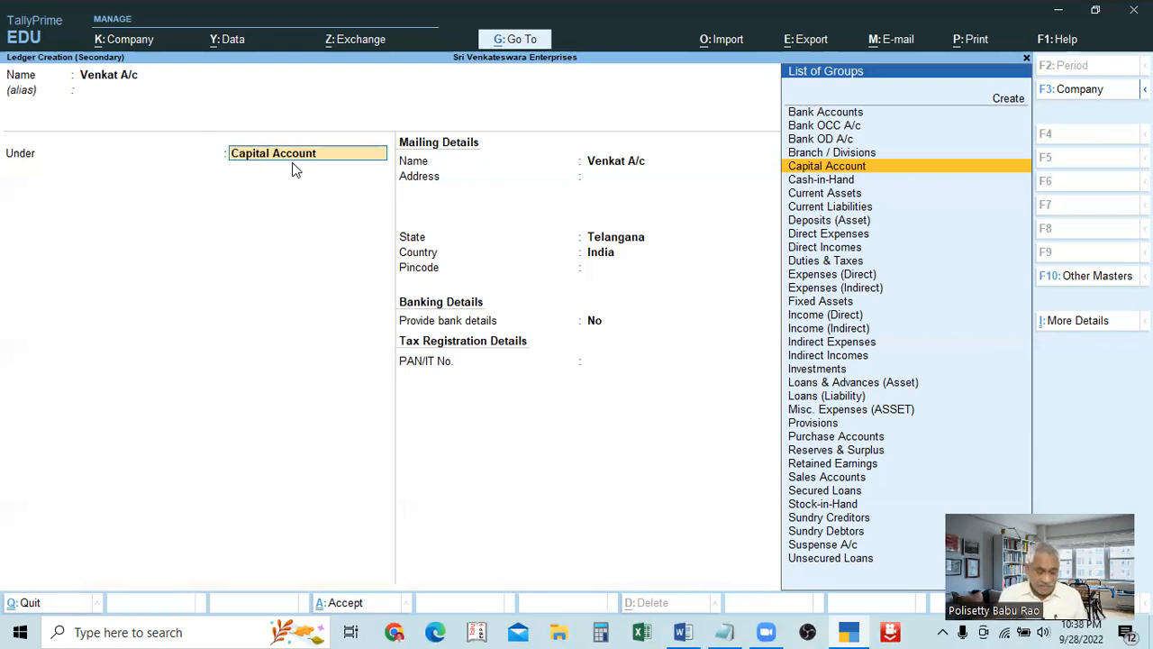
Place the borrower's ledger under Loans & Advances (Asset), keep Telangana and India in the mailing details, and save it.
key("alt")
key("alt+Tab")
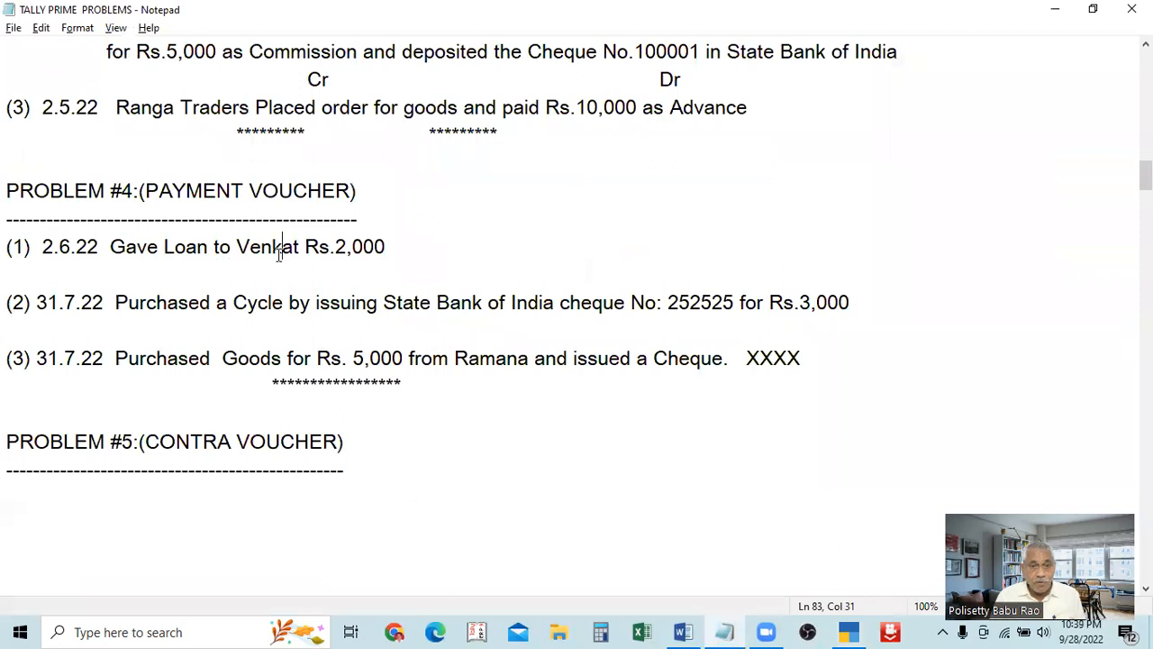
key("alt+Tab")
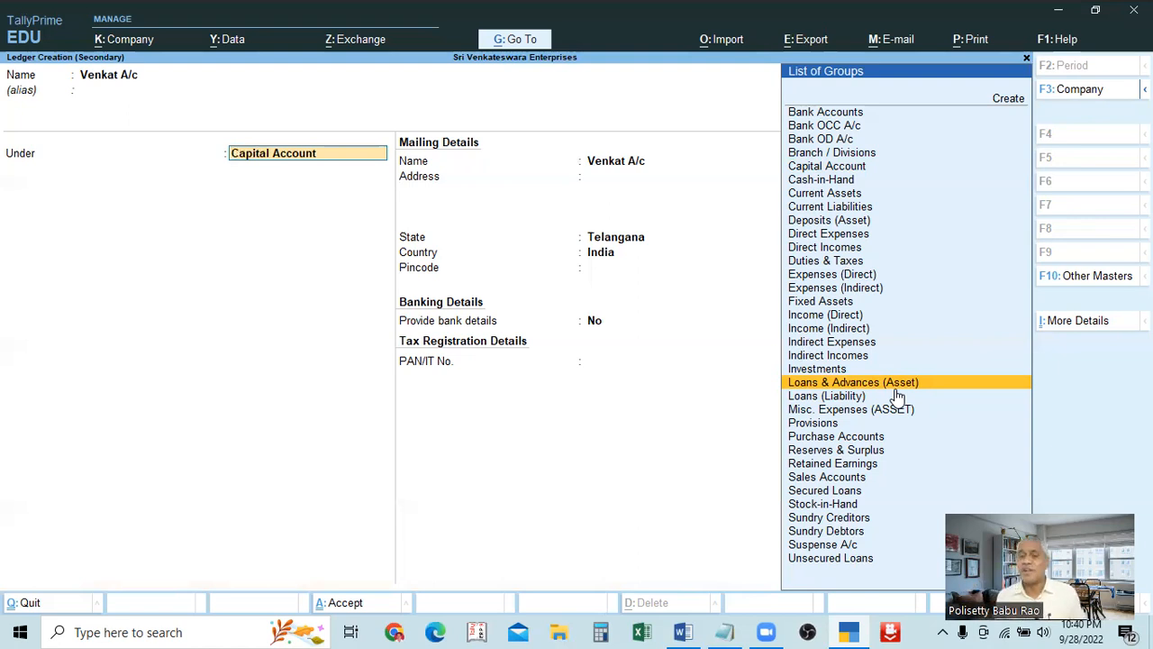
left_click(896, 387)
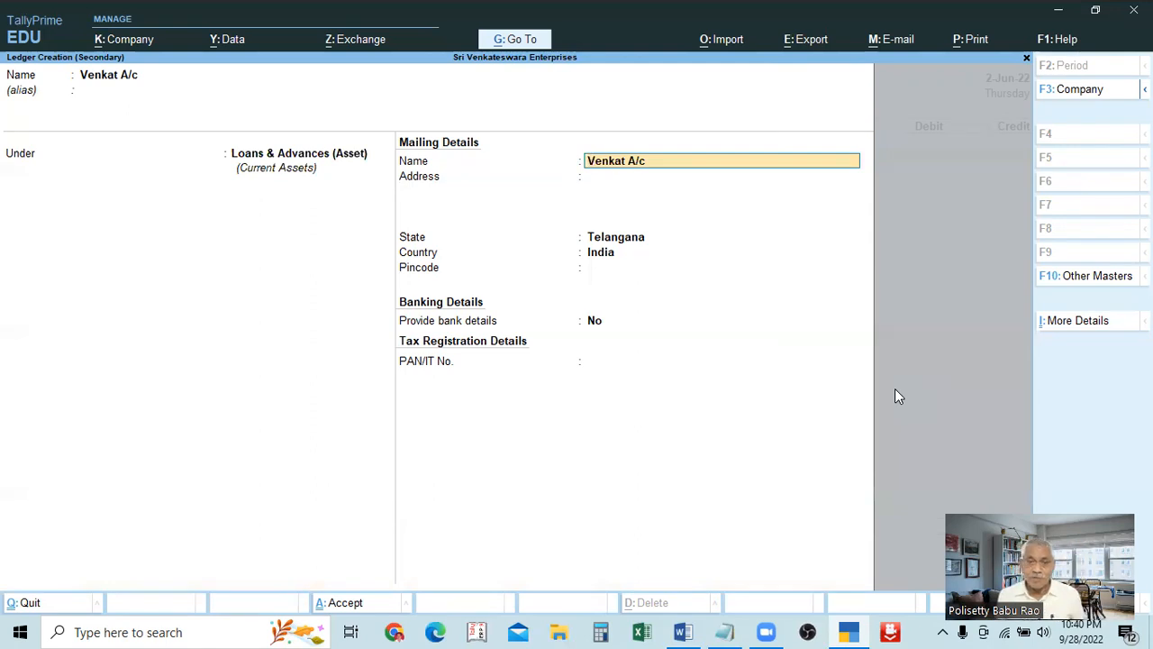
key("Return")
key("Return")
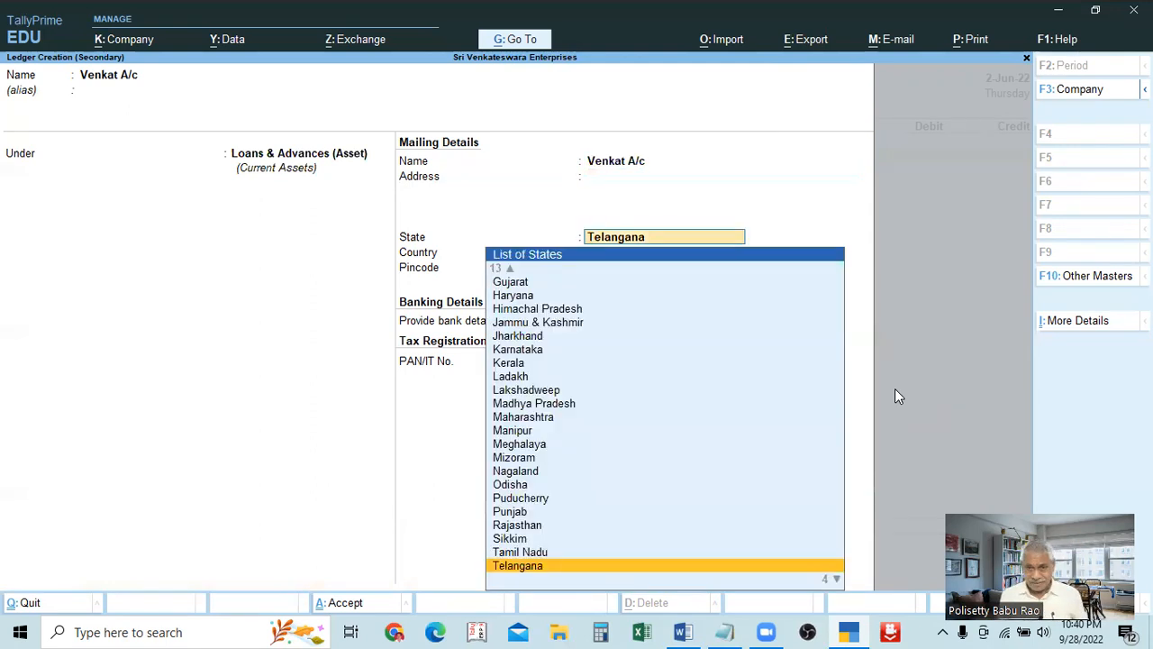
key("Return")
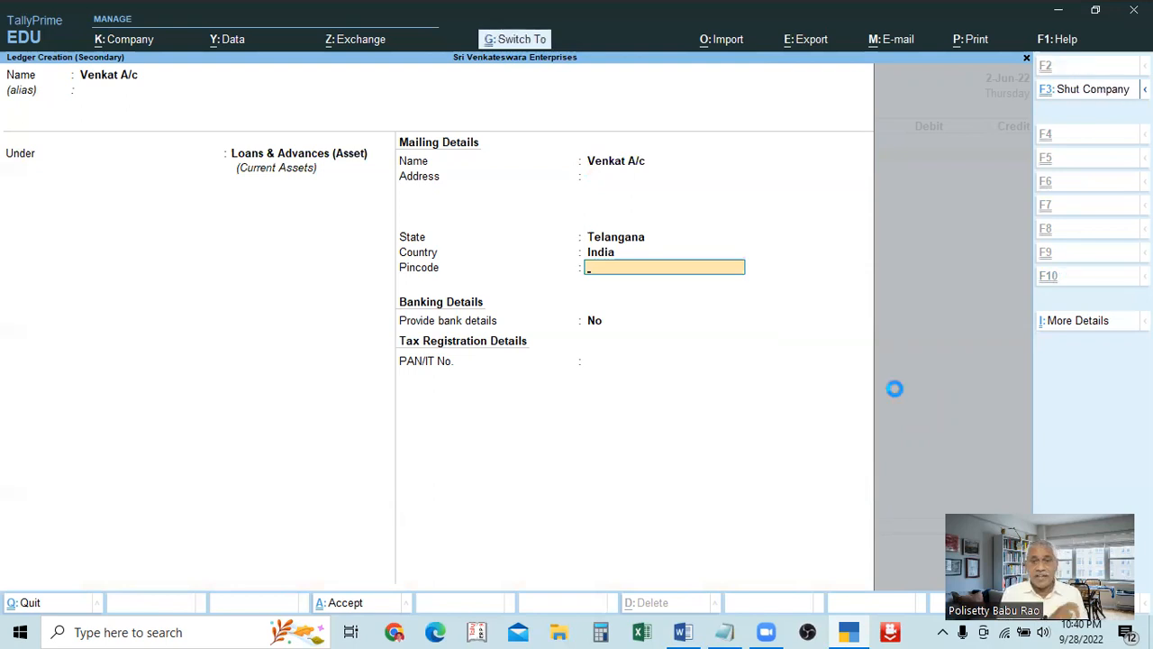
key("ctrl+a")
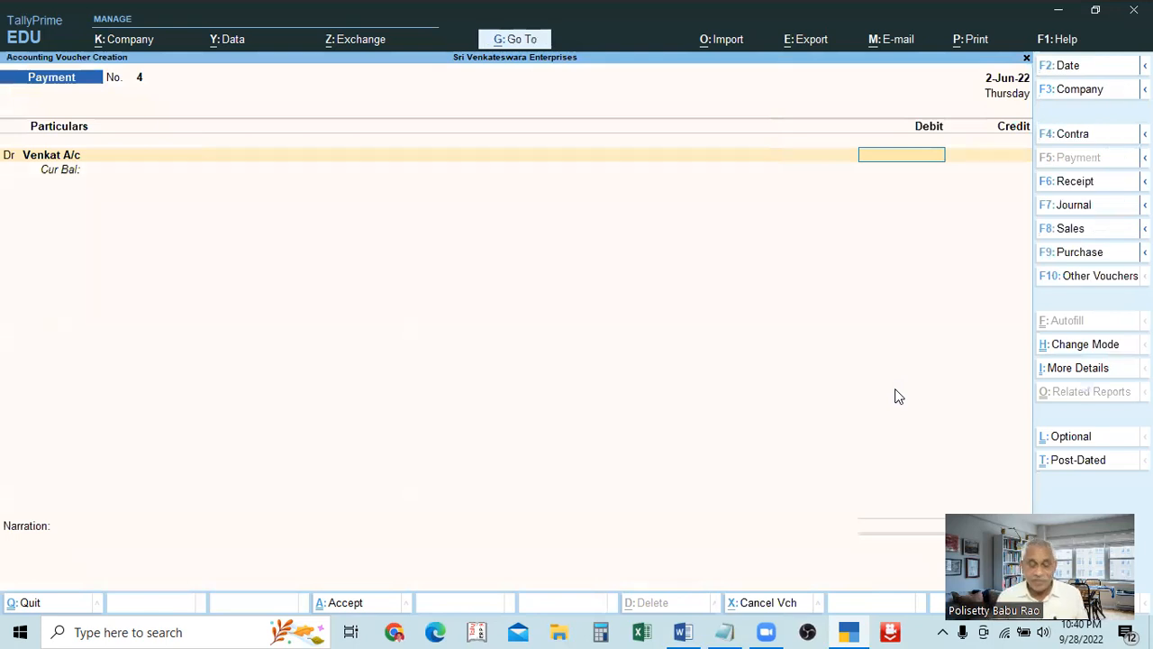
Check the loan amount in Notepad and debit the borrower's account with 2000 in the payment voucher.
key("alt+Tab")
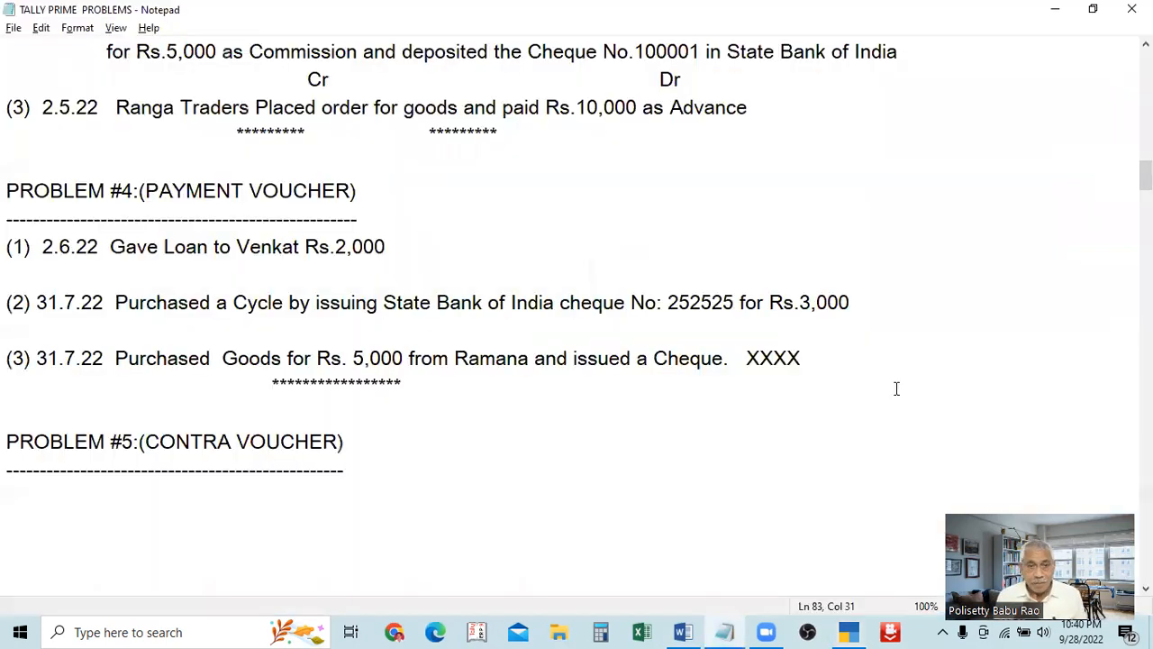
key("alt+Tab")
type("2000")
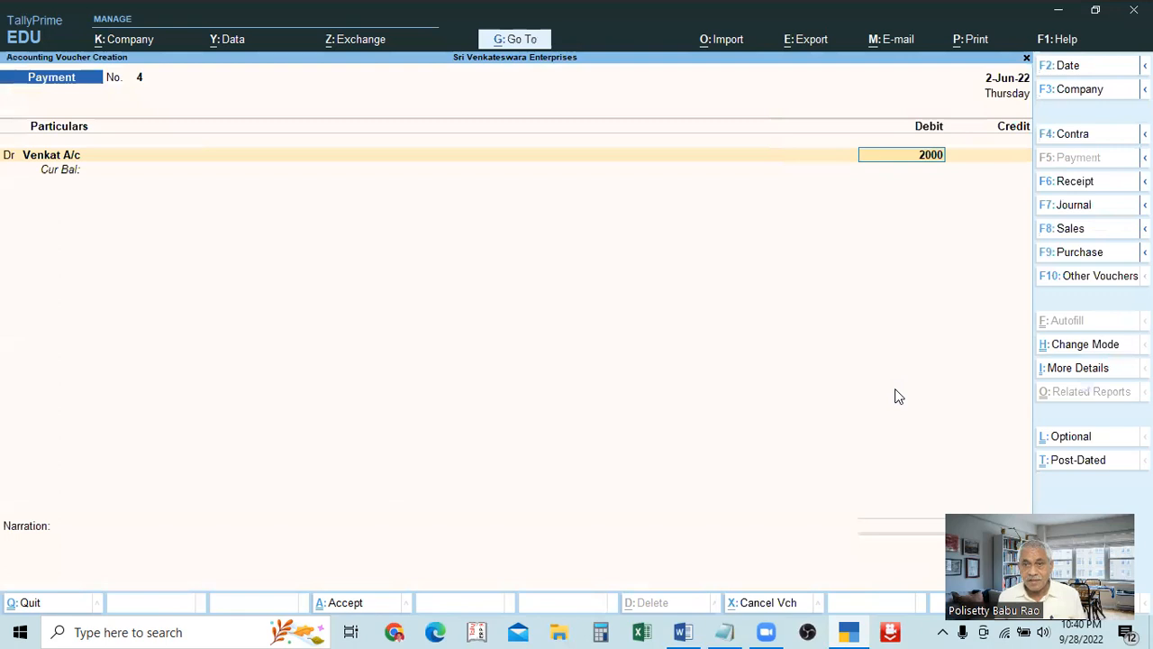
key("Return")
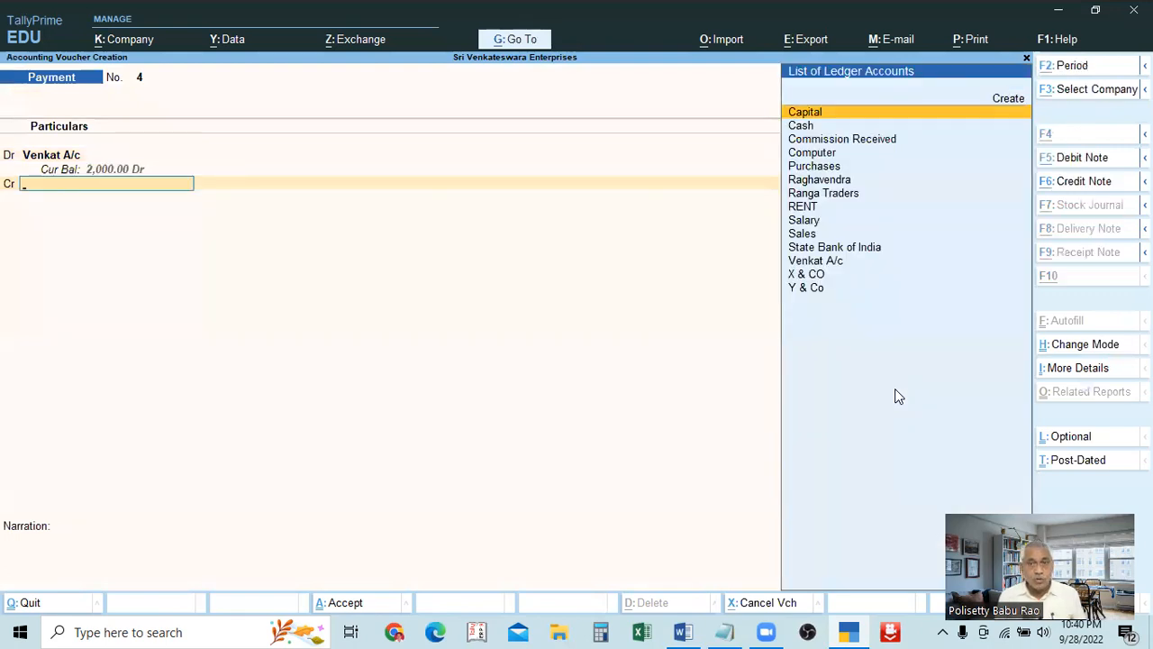
Recheck how the loan was paid in the Notepad problem and select Cash as the voucher's credit ledger for 2,000.
key("alt+Tab")
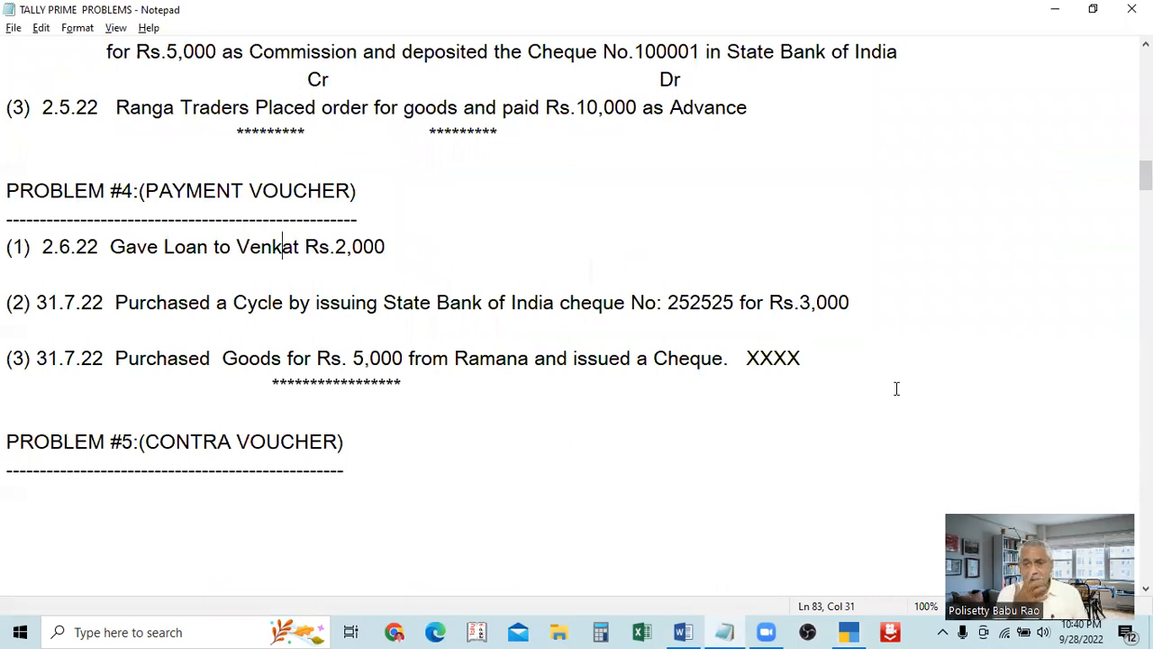
key("alt+Tab")
key("alt+Tab")
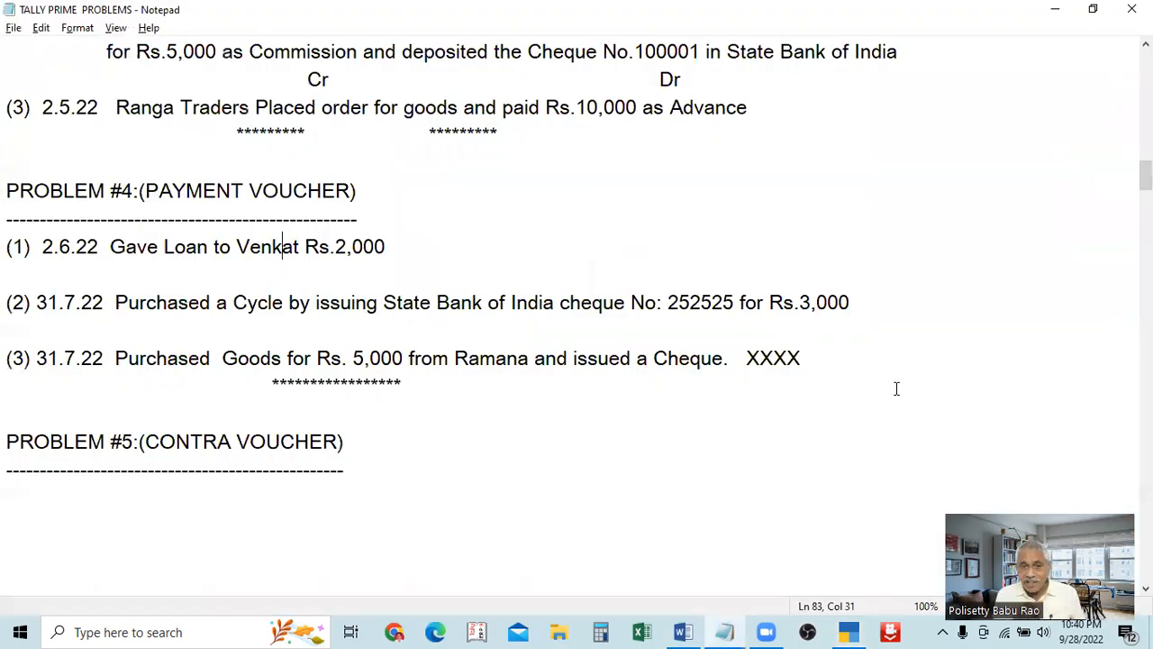
key("alt+Tab")
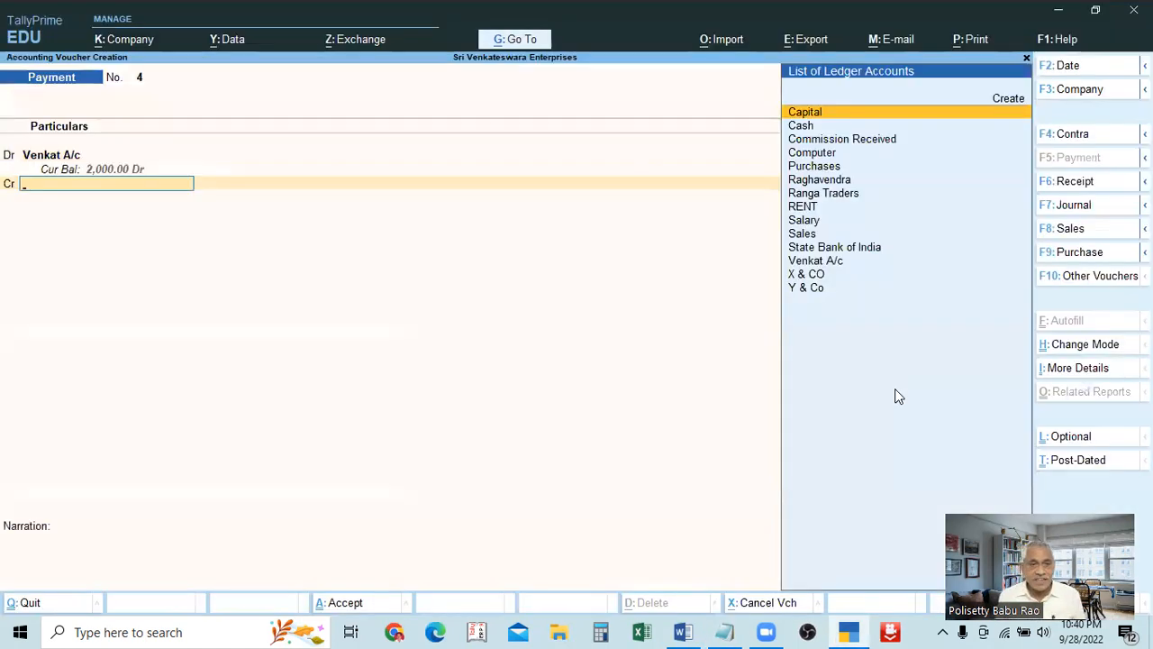
key("Down")
key("Return")
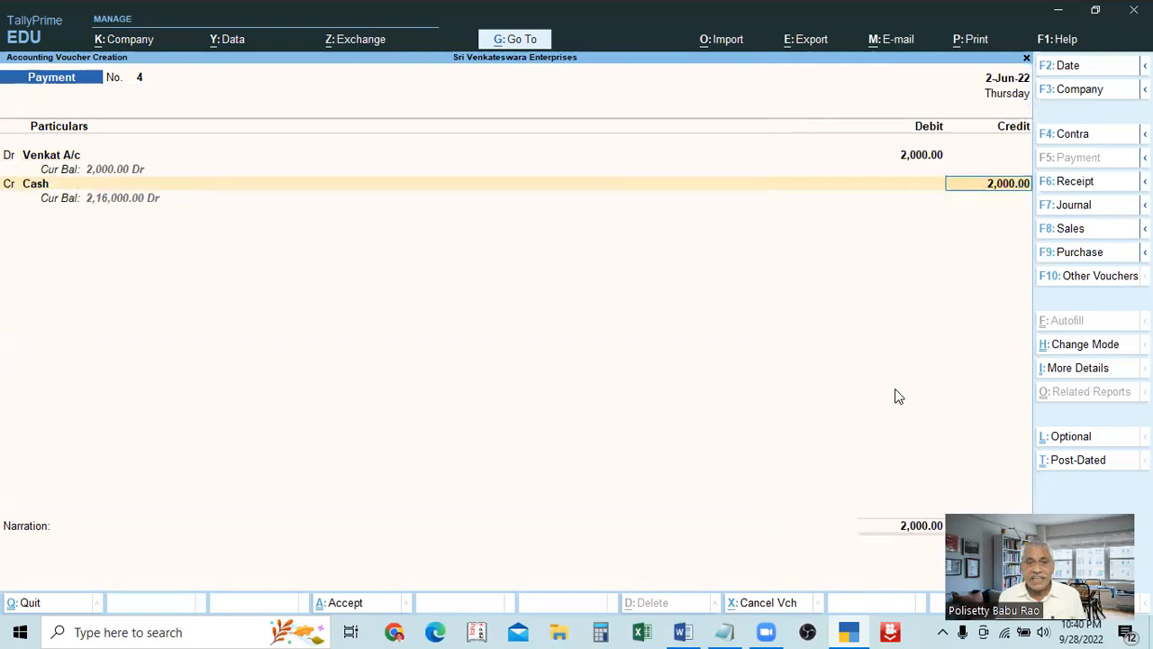
Save the 2,000 cash loan voucher without a narration, and read the second PROBLEM #4 transaction in Notepad.
key("Return")
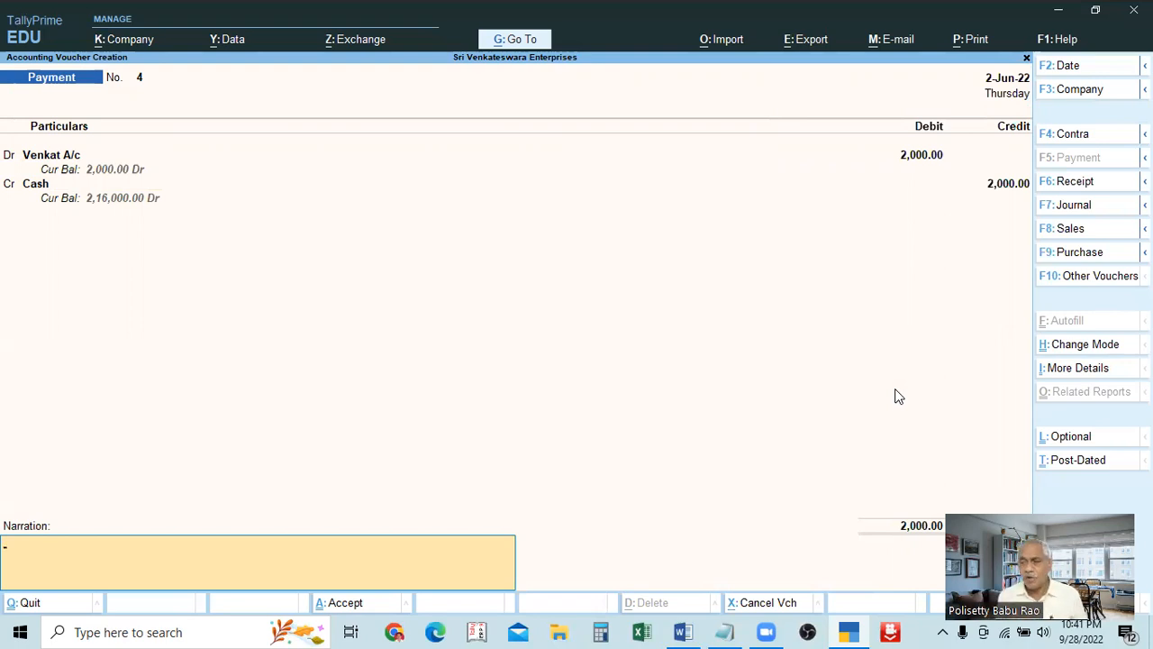
key("Return")
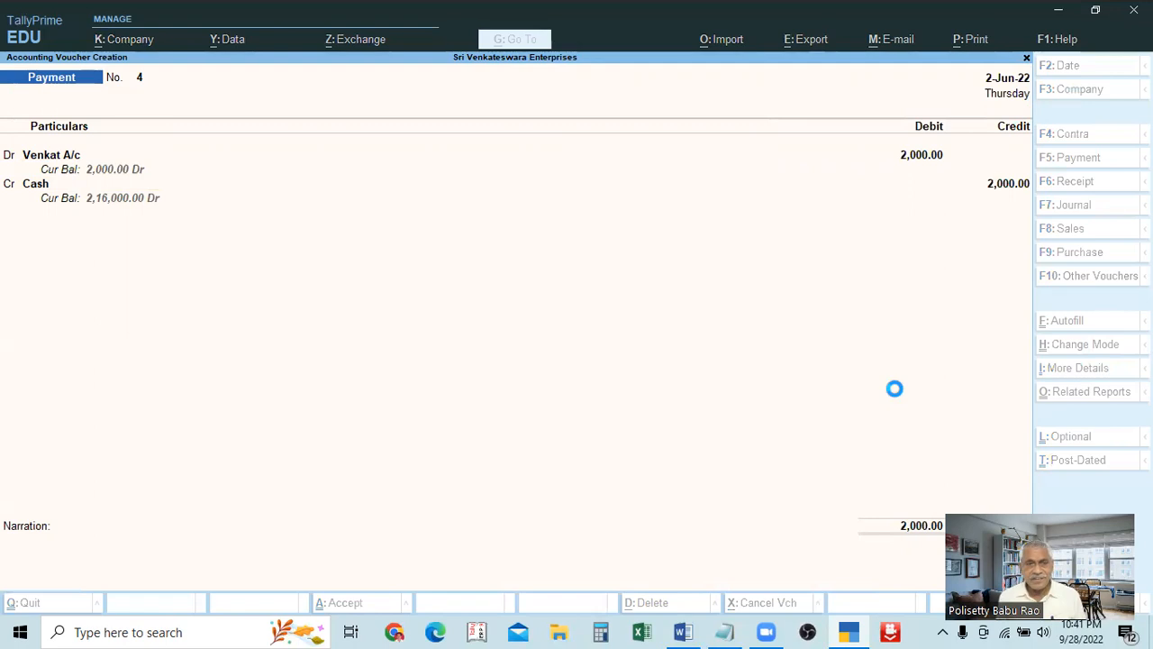
key("alt+Tab")
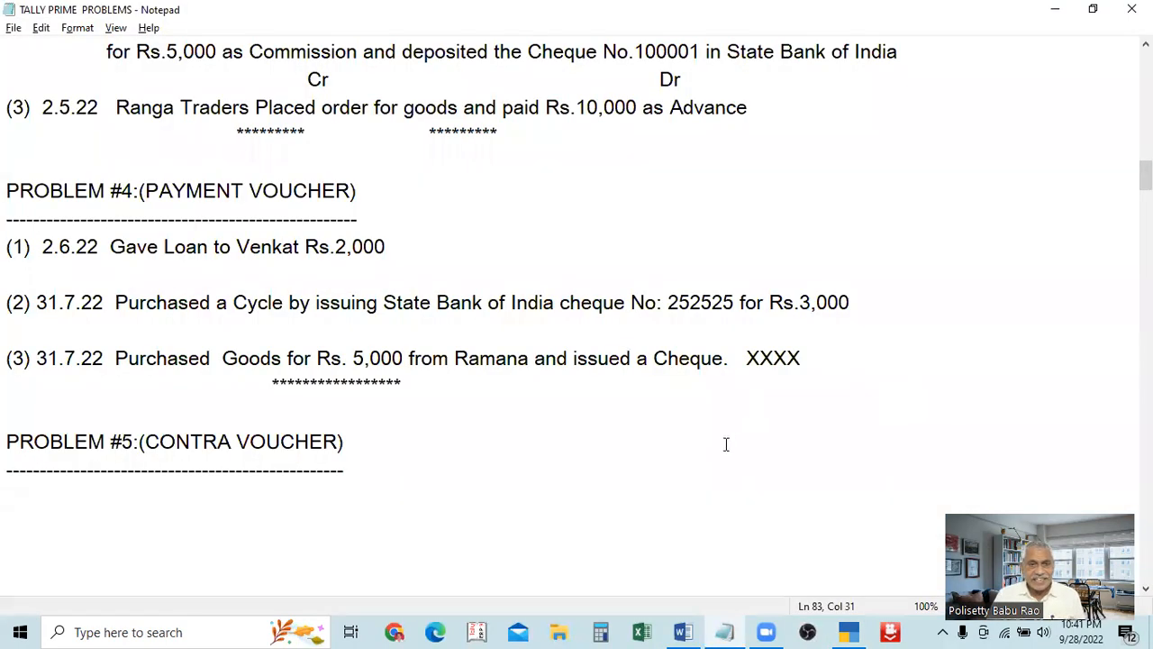
left_click_drag(110, 258, 438, 260)
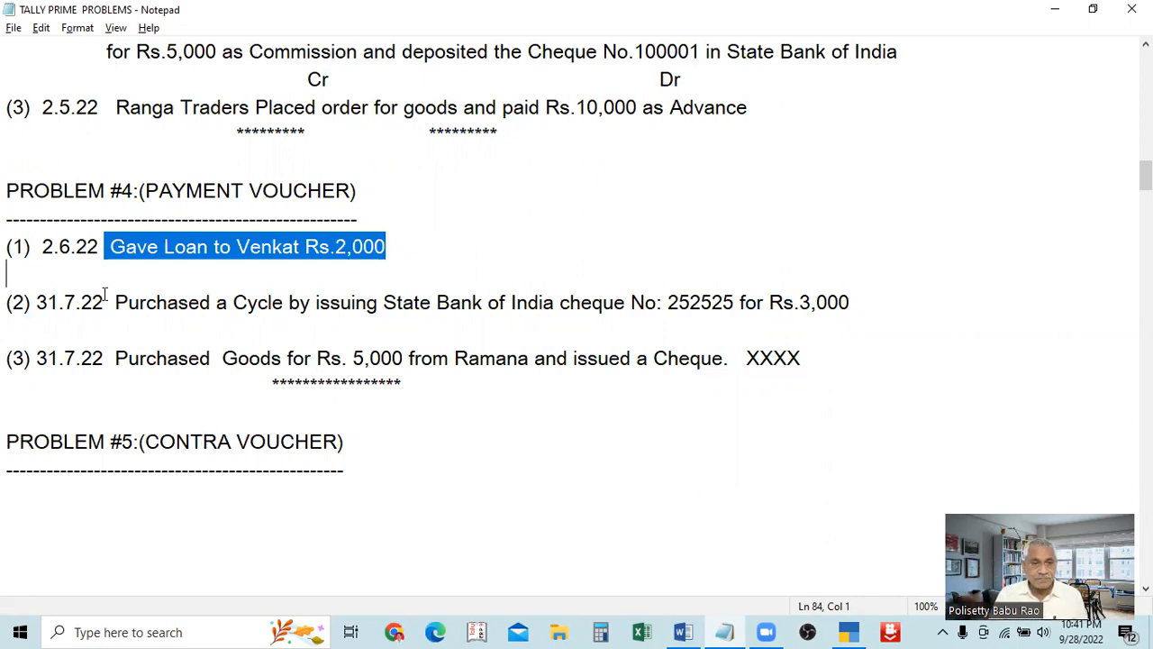
left_click_drag(112, 298, 880, 299)
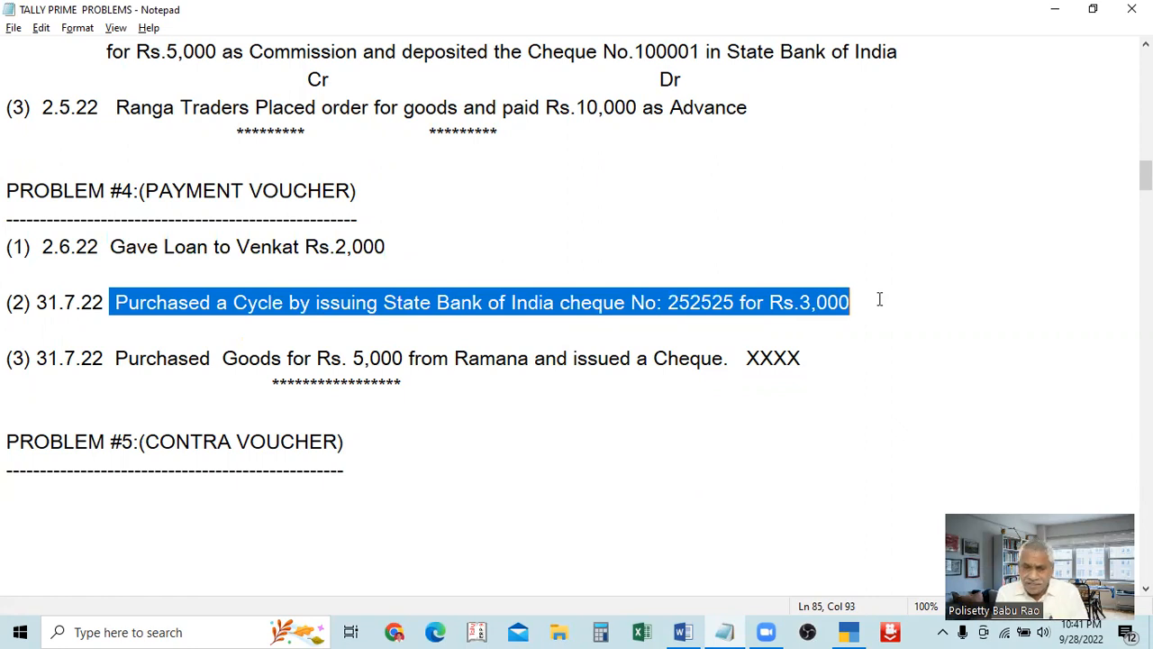
Back in TallyPrime, set the new payment voucher's date to 31-Jul-22, checking it against the Notepad problem.
key("alt")
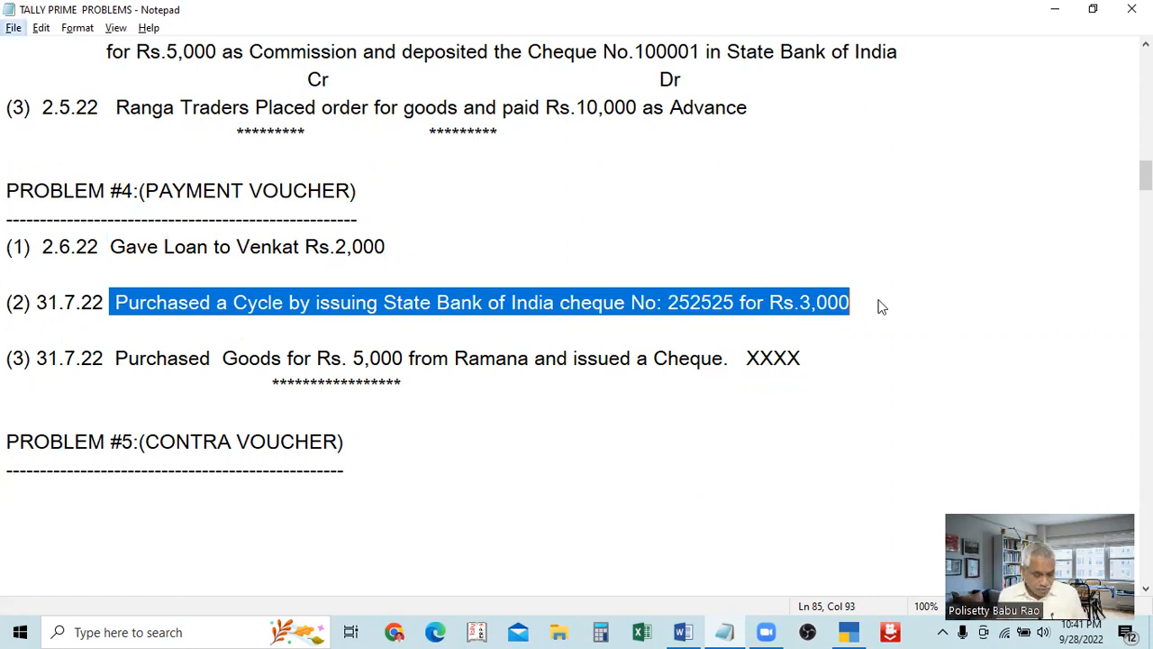
key("alt+Tab")
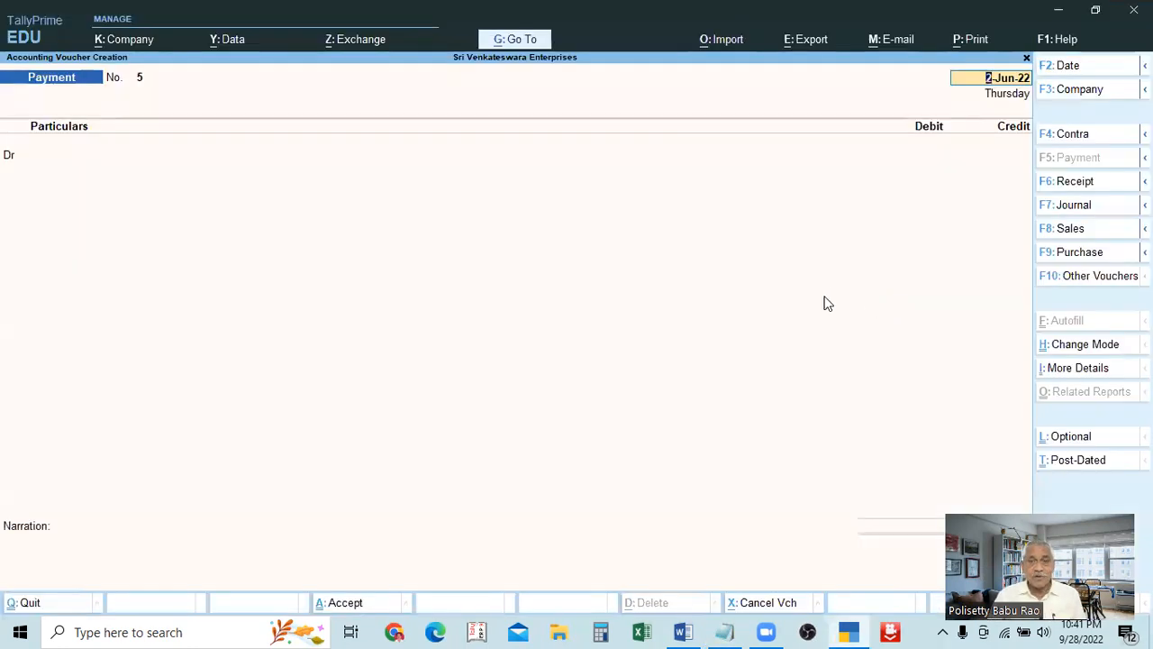
key("alt+Tab")
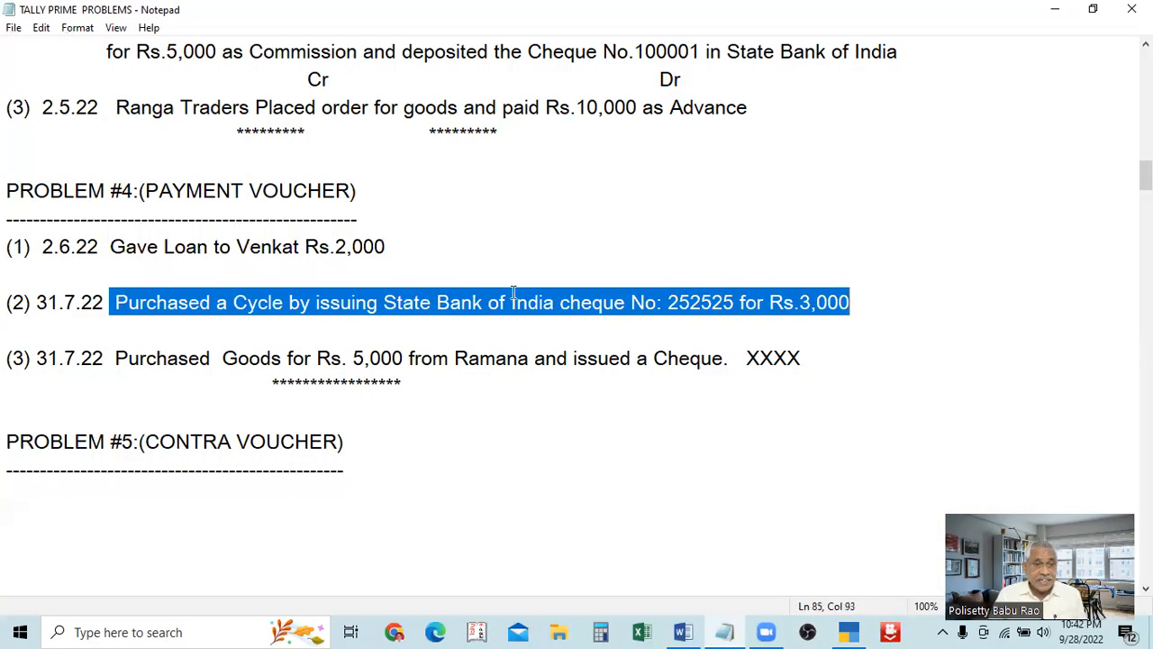
key("alt+Tab")
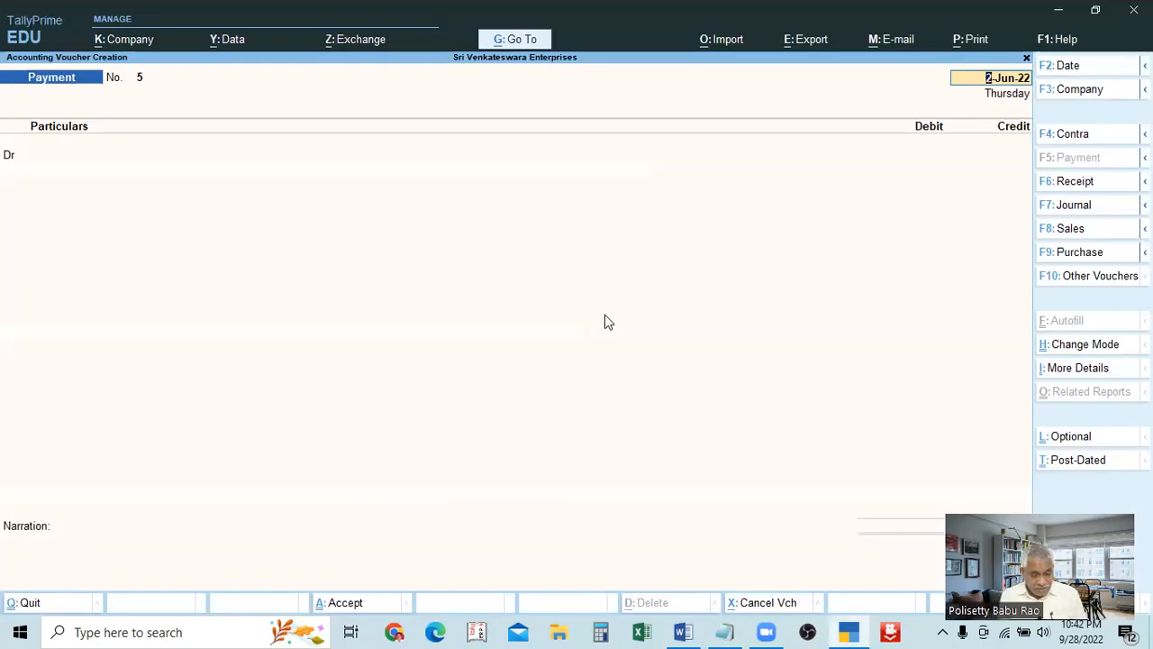
key("F2")
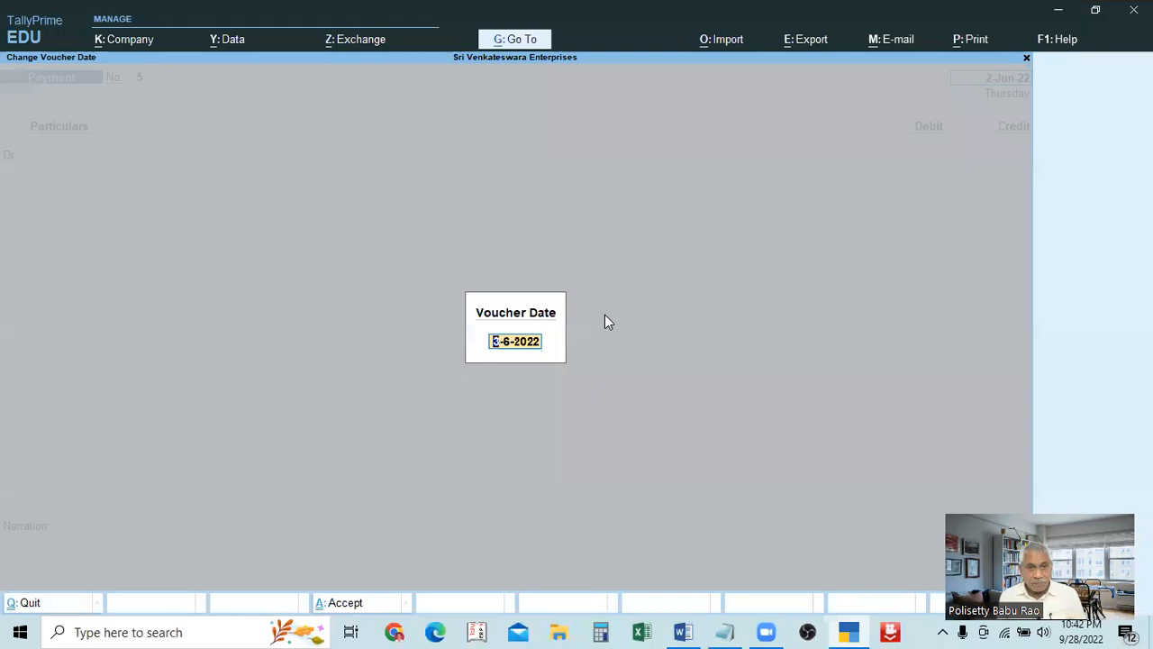
type("31.7")
key("Return")
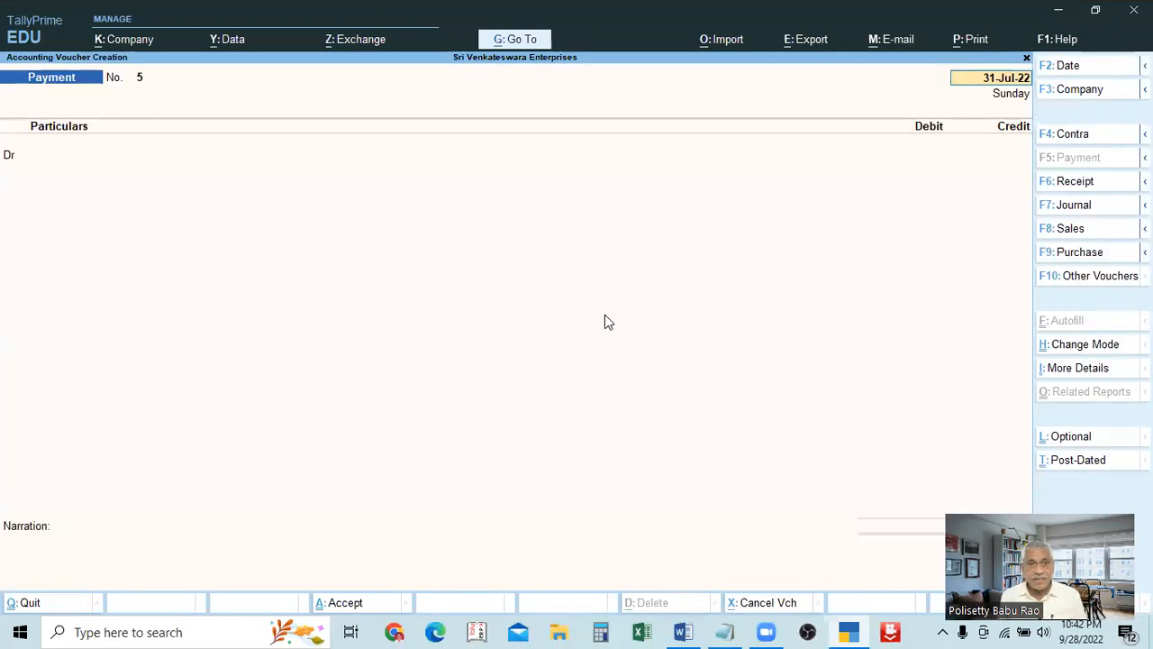
key("Return")
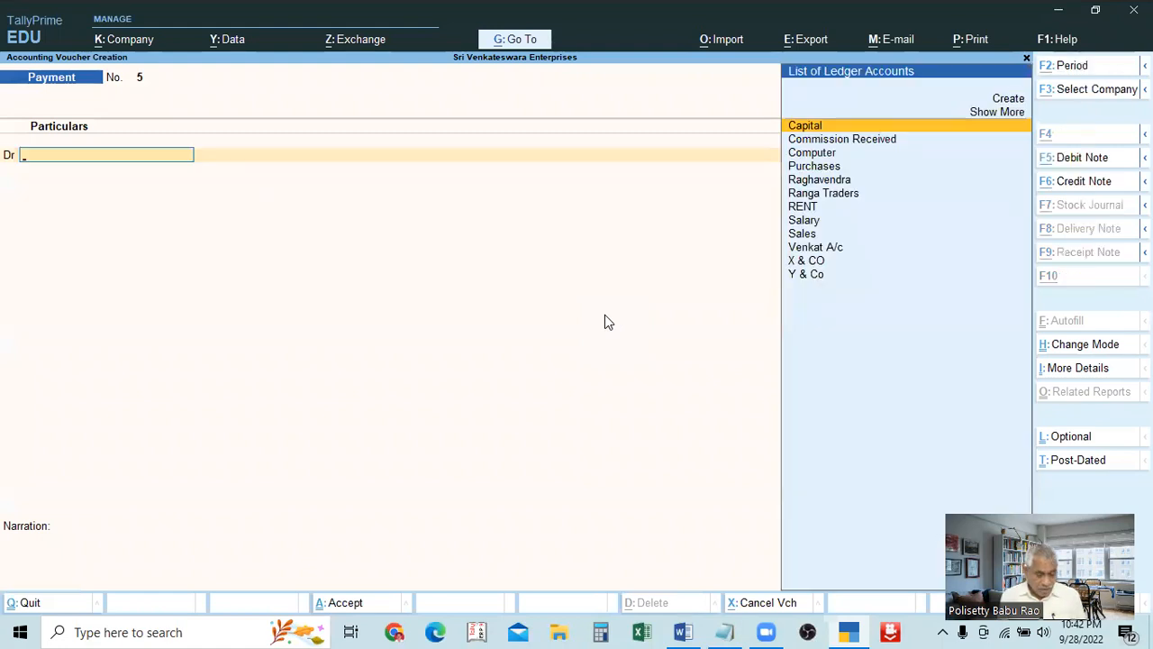
Examine the cycle purchase entry in Notepad to determine which accounts are debited and credited.
key("alt+Tab")
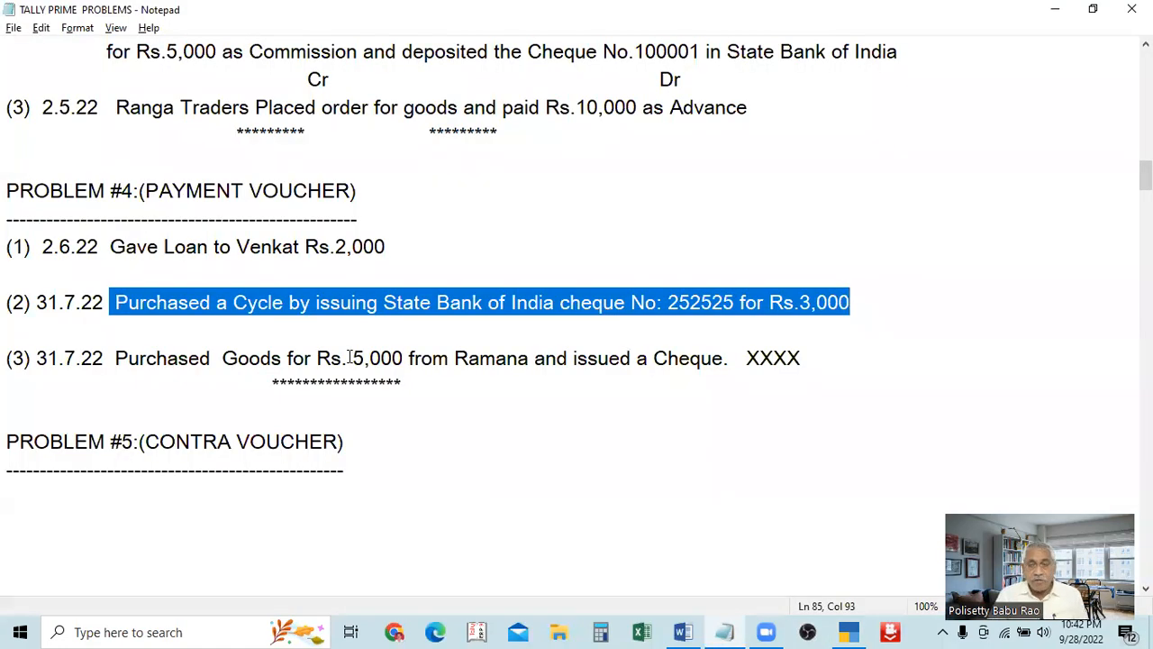
key("alt+Tab")
key("alt+Tab")
key("alt+Tab")
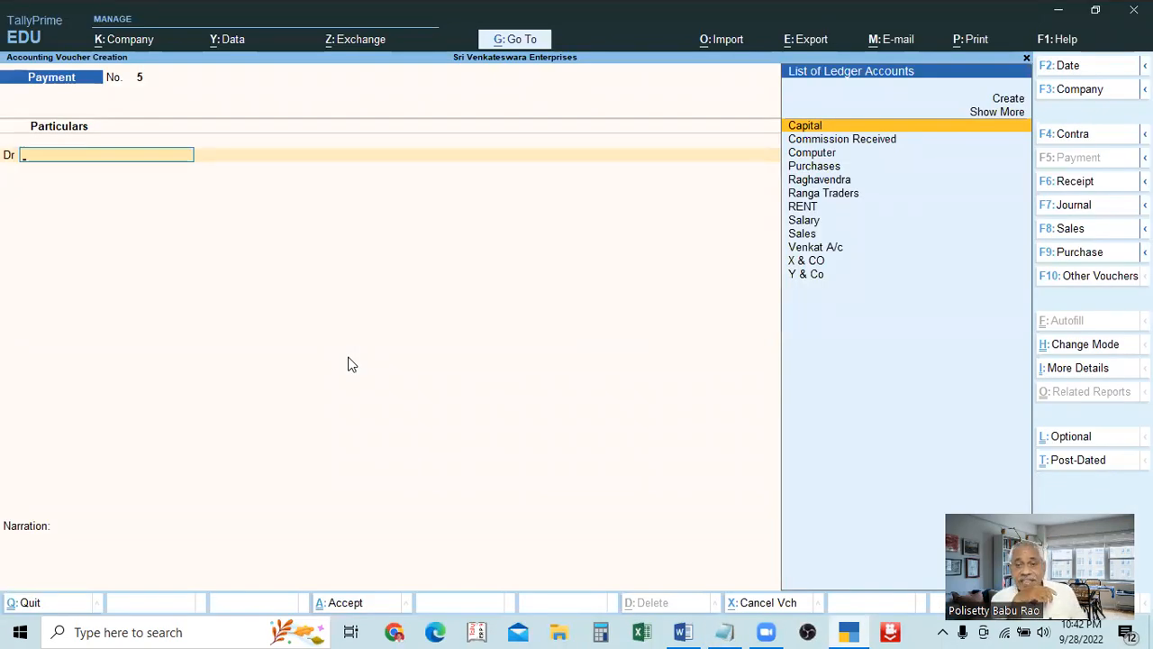
key("alt+Tab")
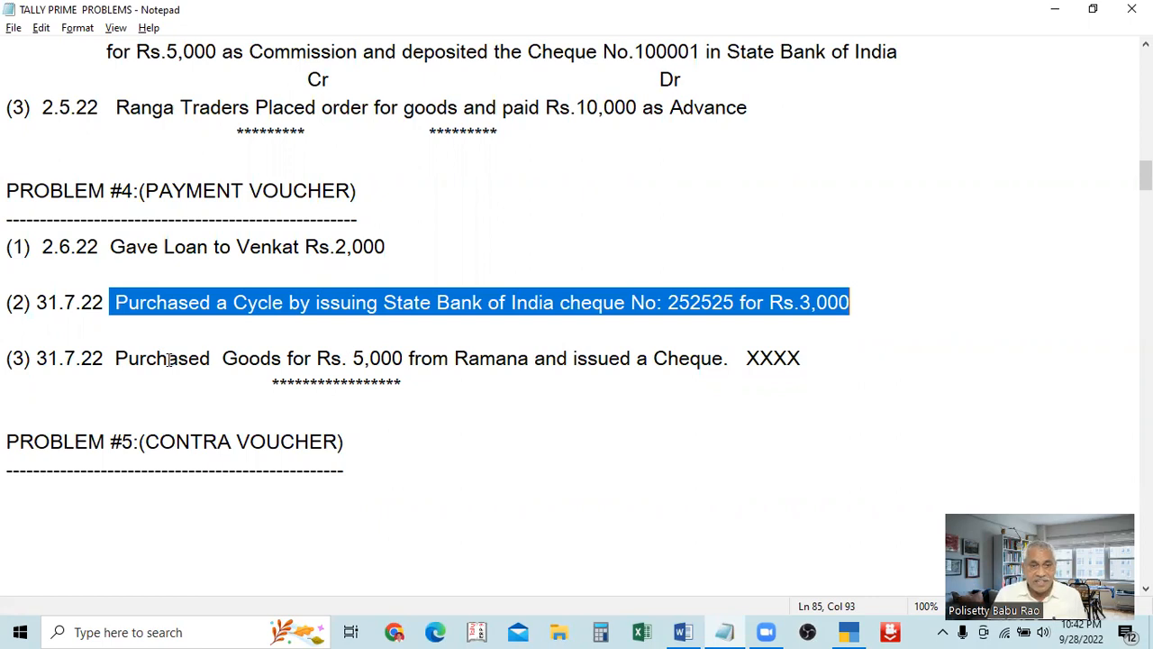
left_click_drag(268, 303, 304, 303)
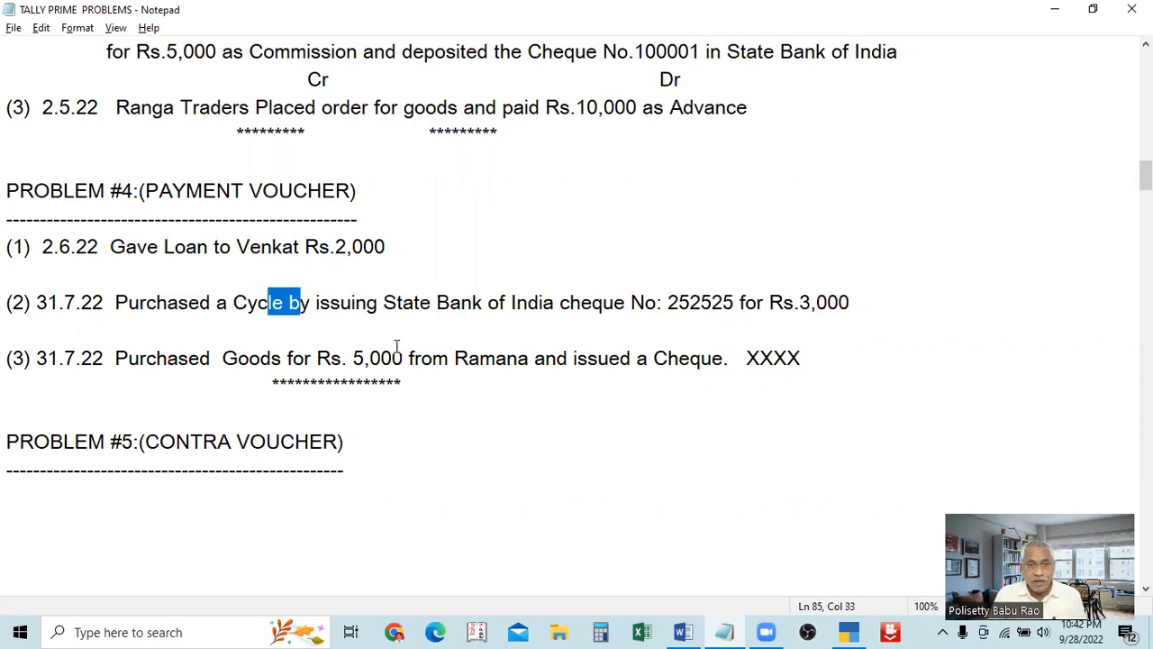
left_click_drag(389, 307, 474, 316)
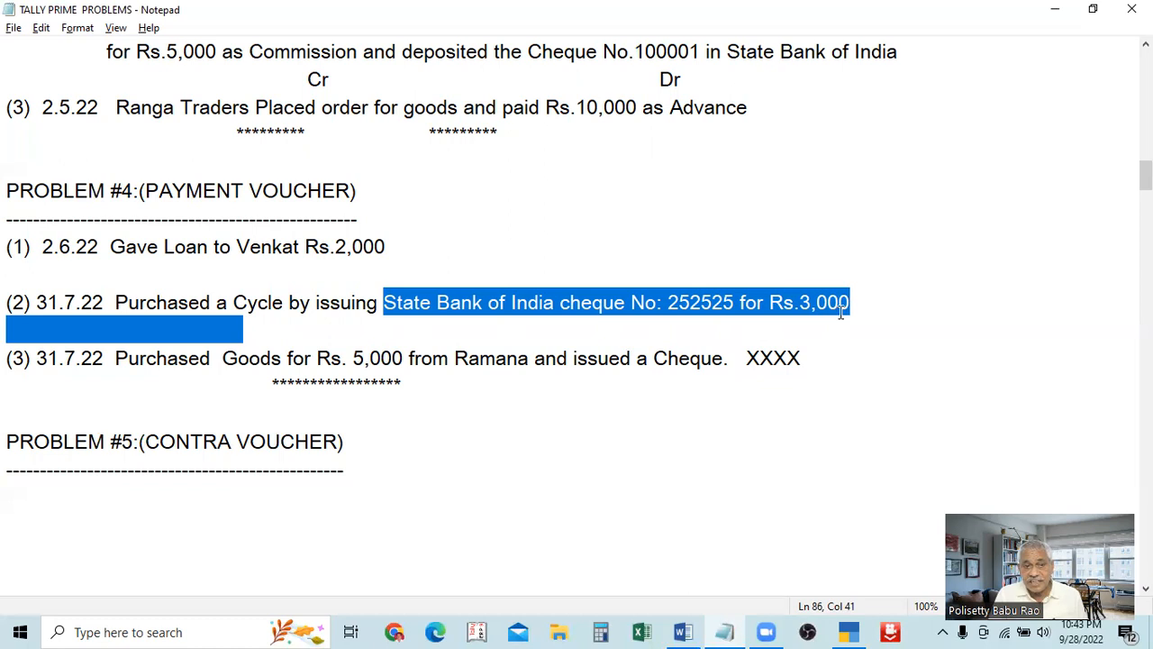
mouse_move(234, 307)
left_mouse_down()
mouse_move(284, 311)
mouse_move(245, 322)
left_mouse_up()
left_click(461, 322)
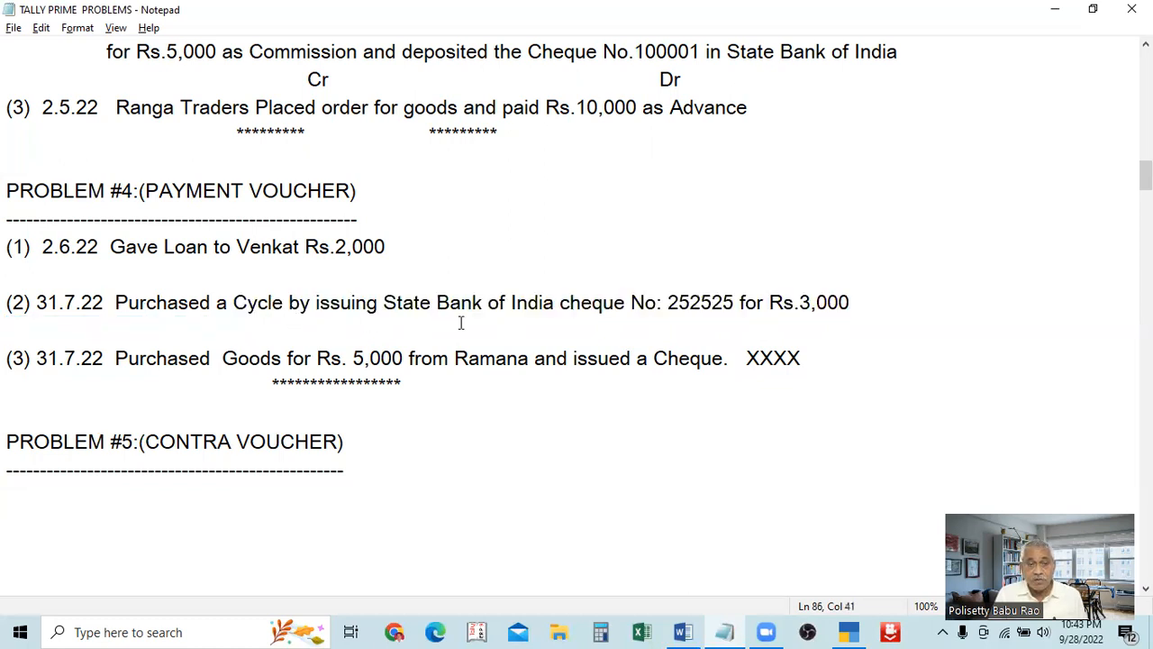
left_click_drag(384, 302, 554, 306)
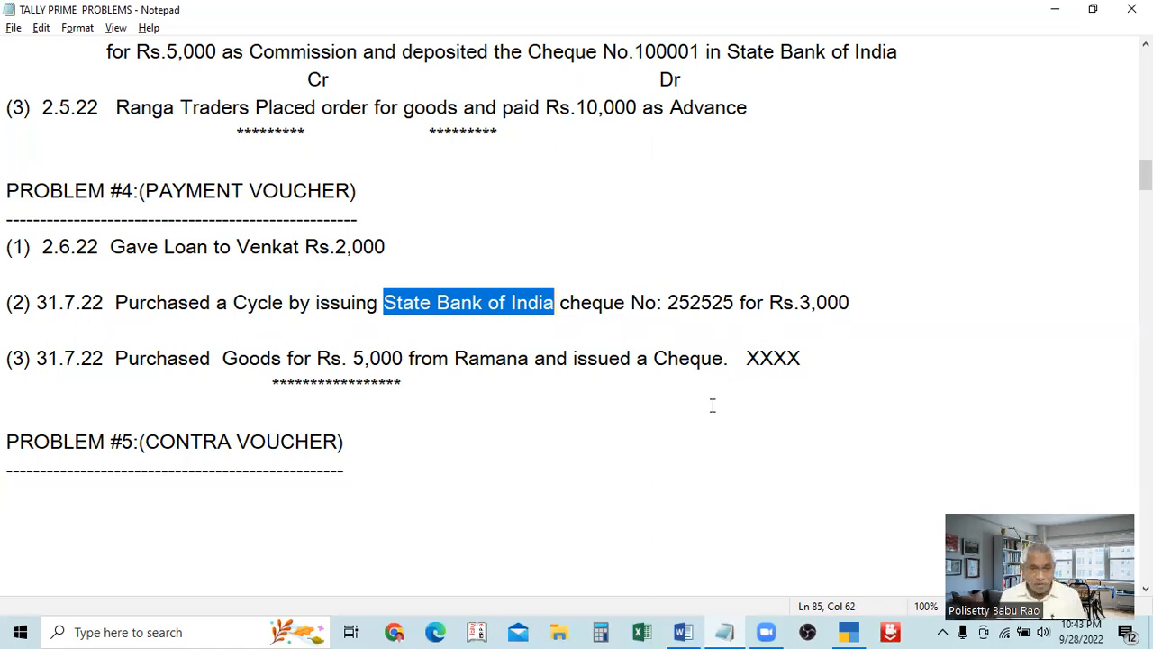
In TallyPrime, create a Cycle ledger under Fixed Assets from the voucher's debit entry, leaving the alias blank, and save it.
key("alt+Tab")
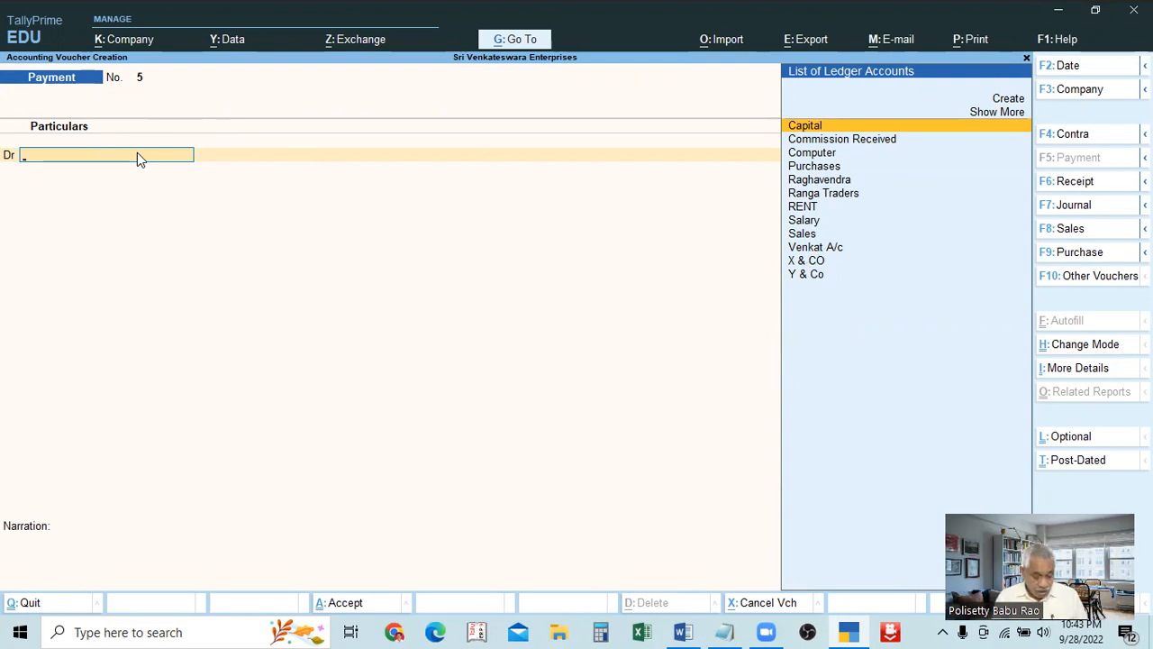
key("ctrl")
key("alt+c")
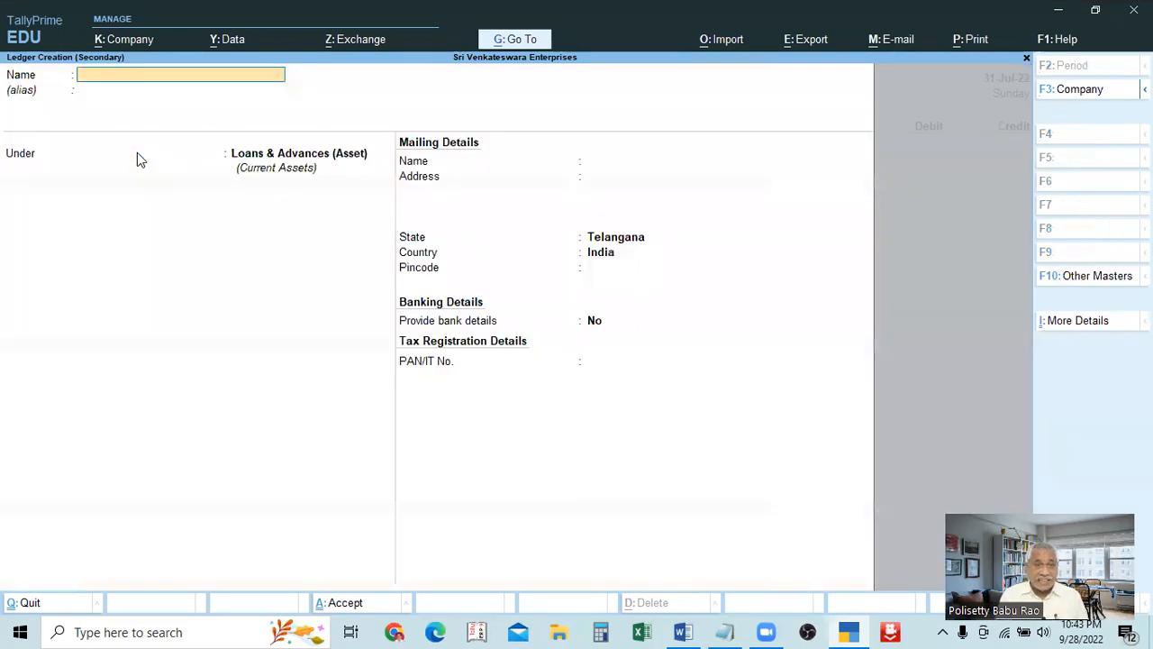
type("Cycle")
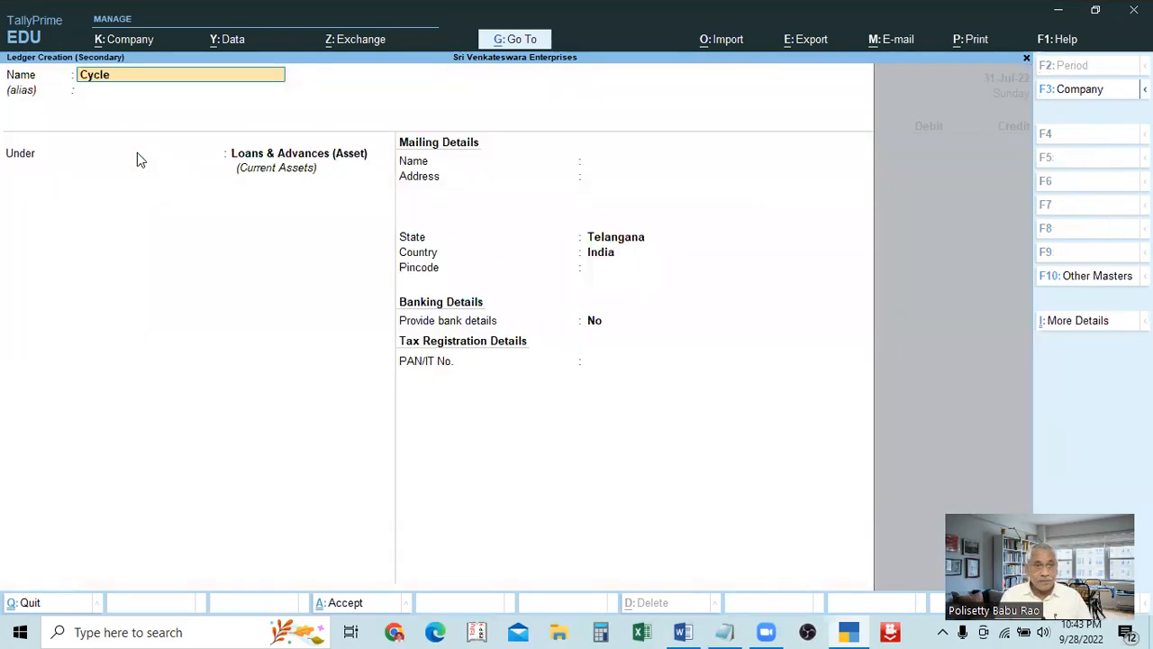
key("Return")
key("Return")
type("F")
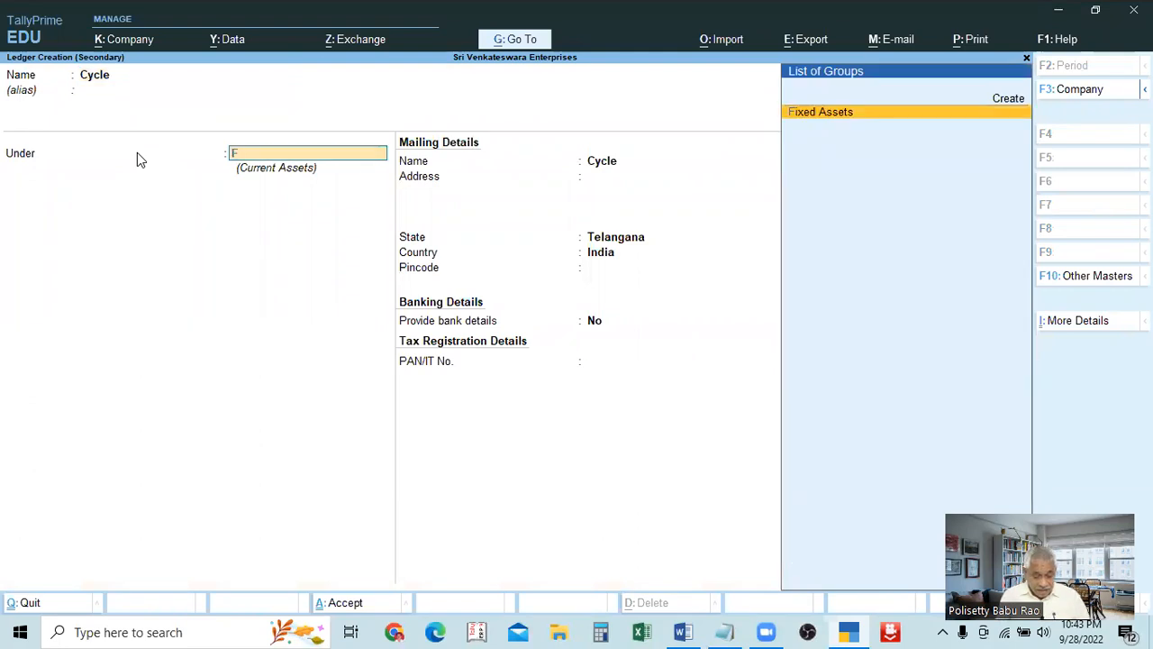
type("ixe")
key("Return")
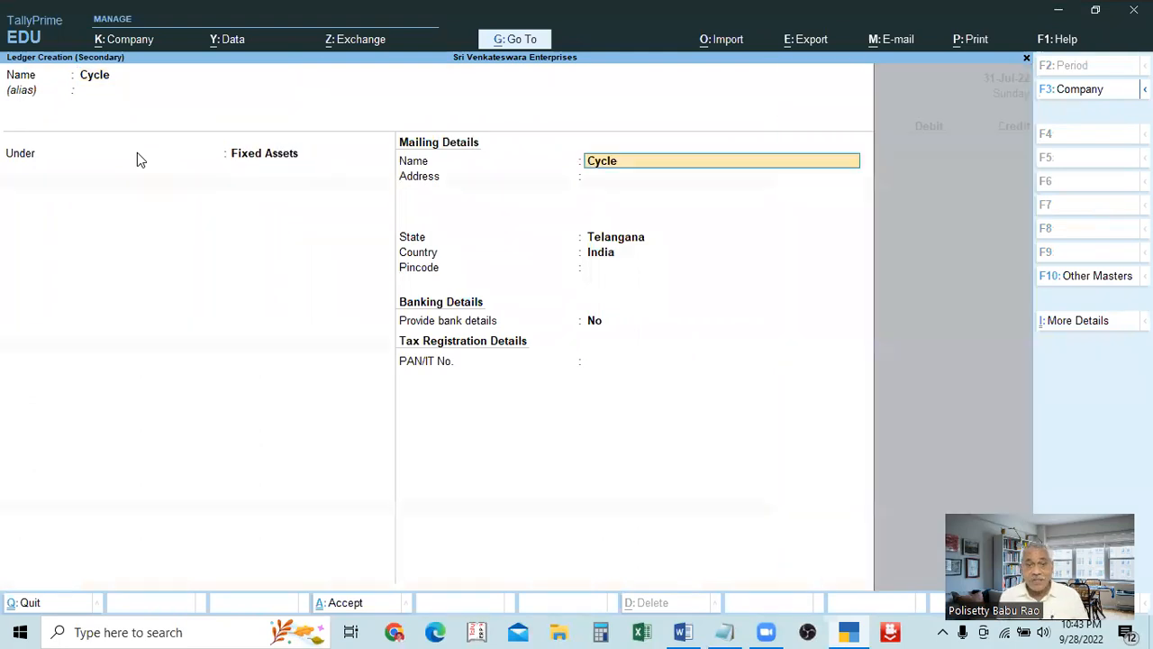
key("ctrl+a")
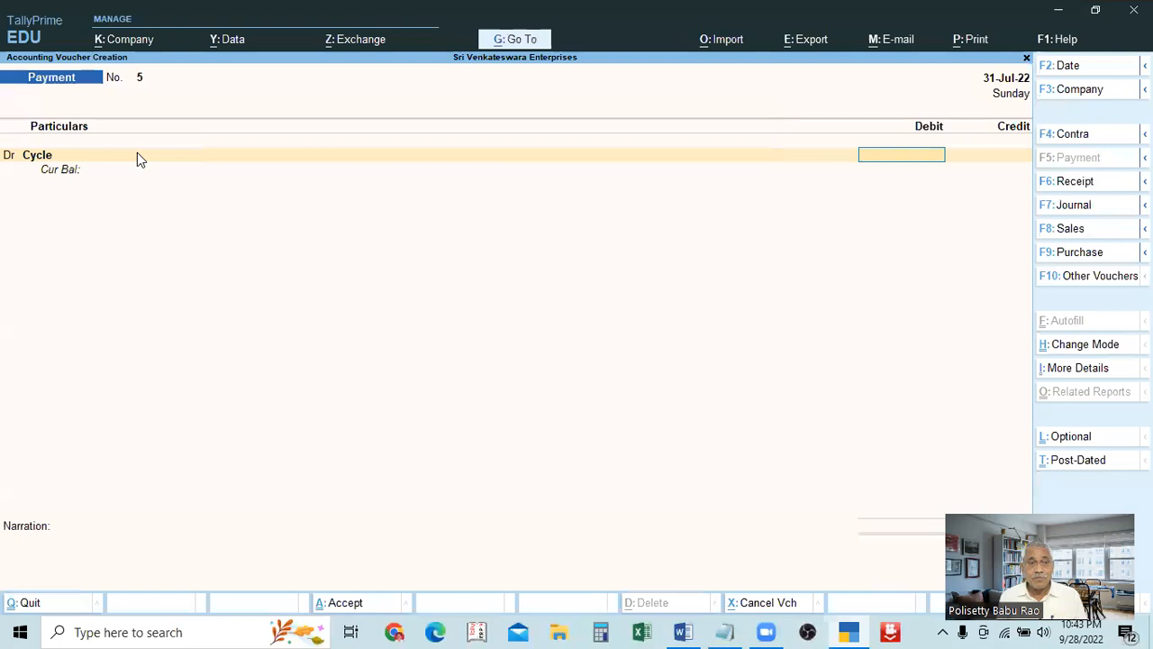
Check the purchase amount in Notepad and debit the Cycle ledger with 3000 in the payment voucher.
key("alt+Tab")
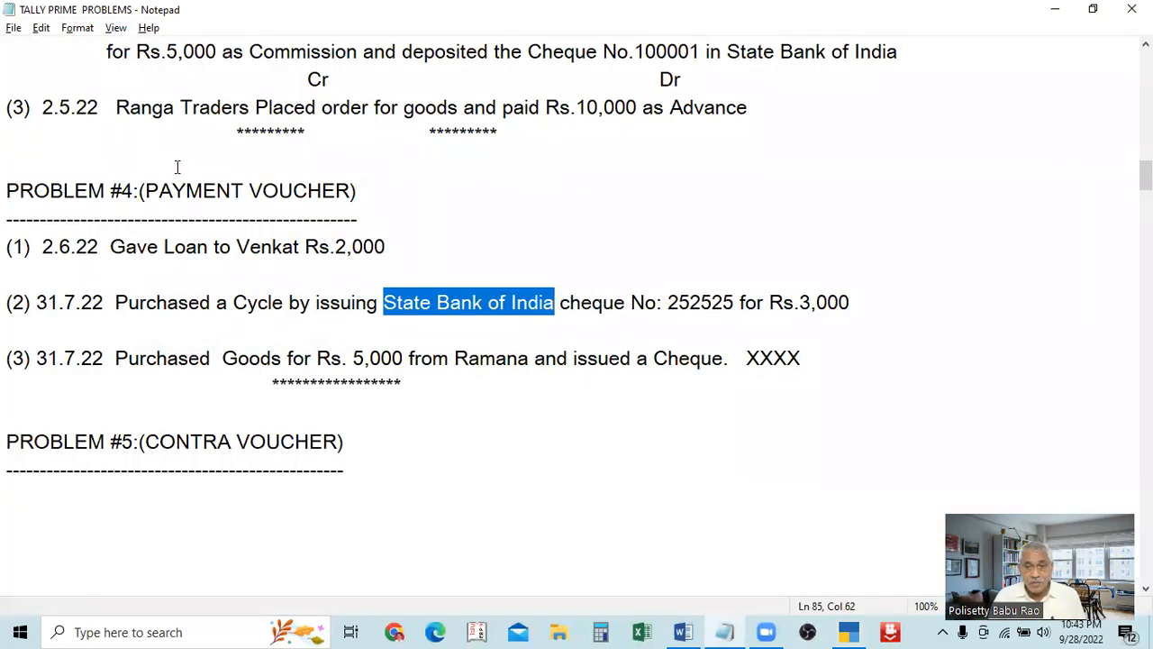
key("alt+Tab")
type("3000")
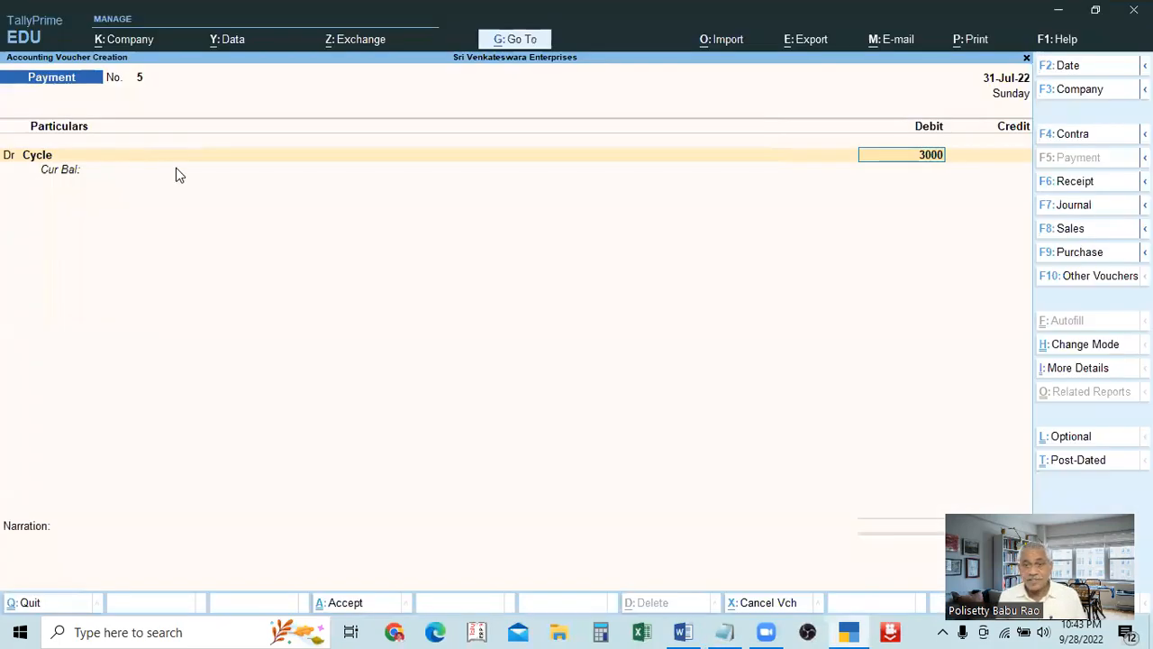
key("Return")
key("Return")
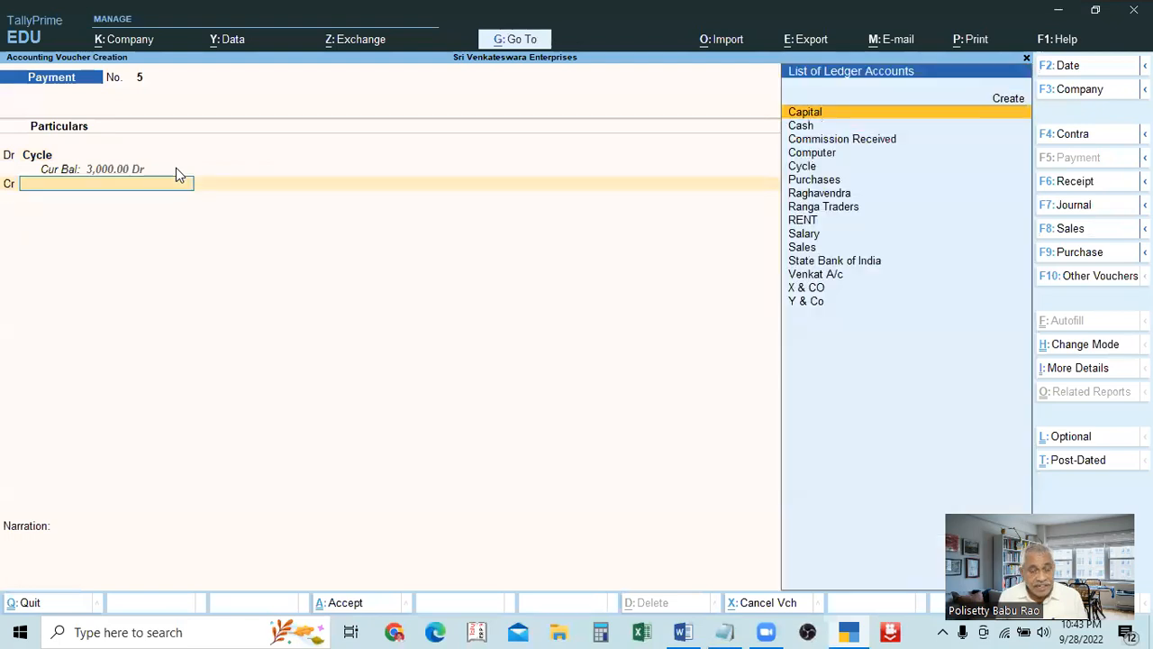
Check the paying bank in Notepad and credit State Bank of India with 3,000 in the voucher.
key("alt+Tab")
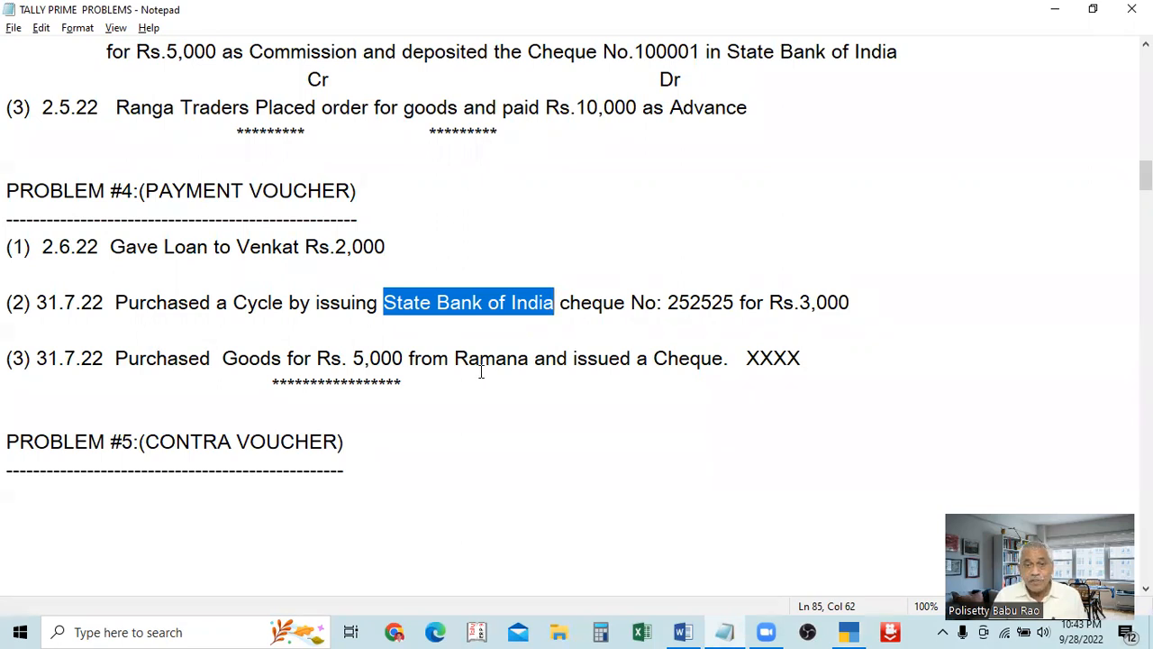
key("alt+Tab")
type("State")
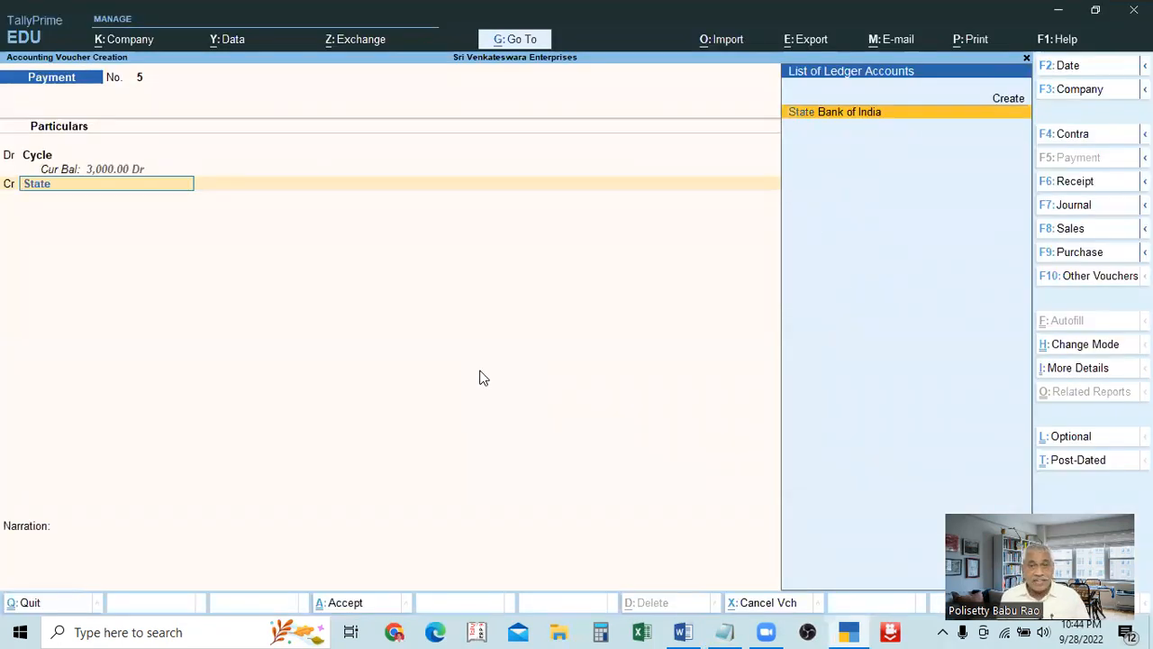
key("Return")
key("Return")
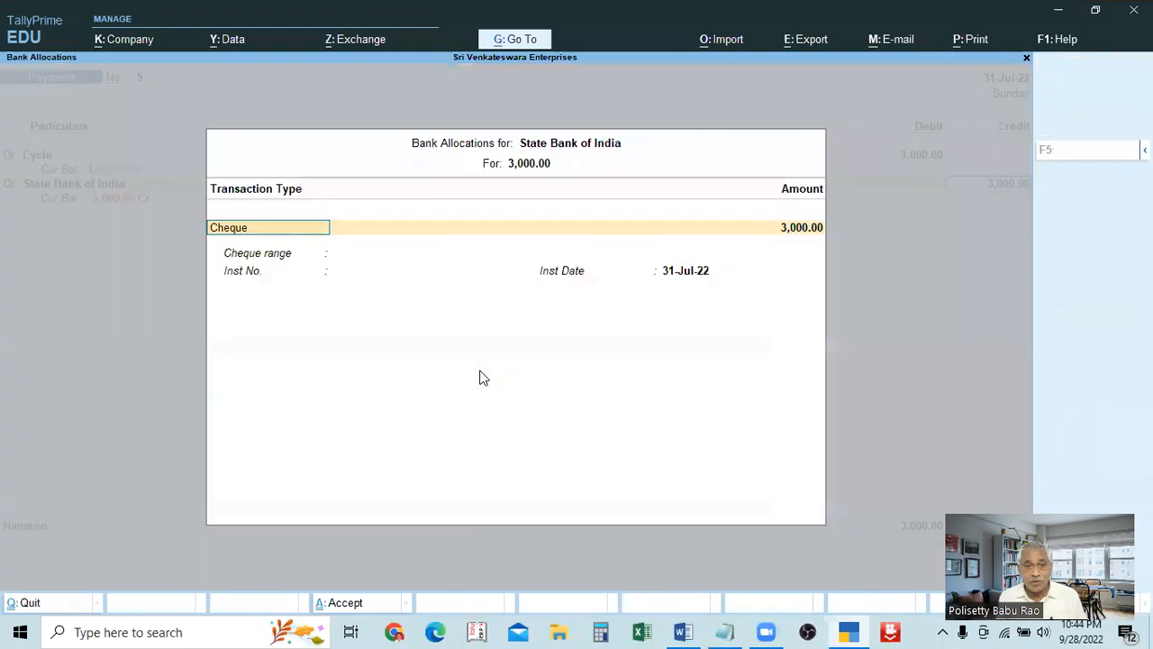
Check the cheque details in Notepad and enter instrument number 252525 in the State Bank of India allocation, with cheque range Not Applicable.
key("alt+Tab")
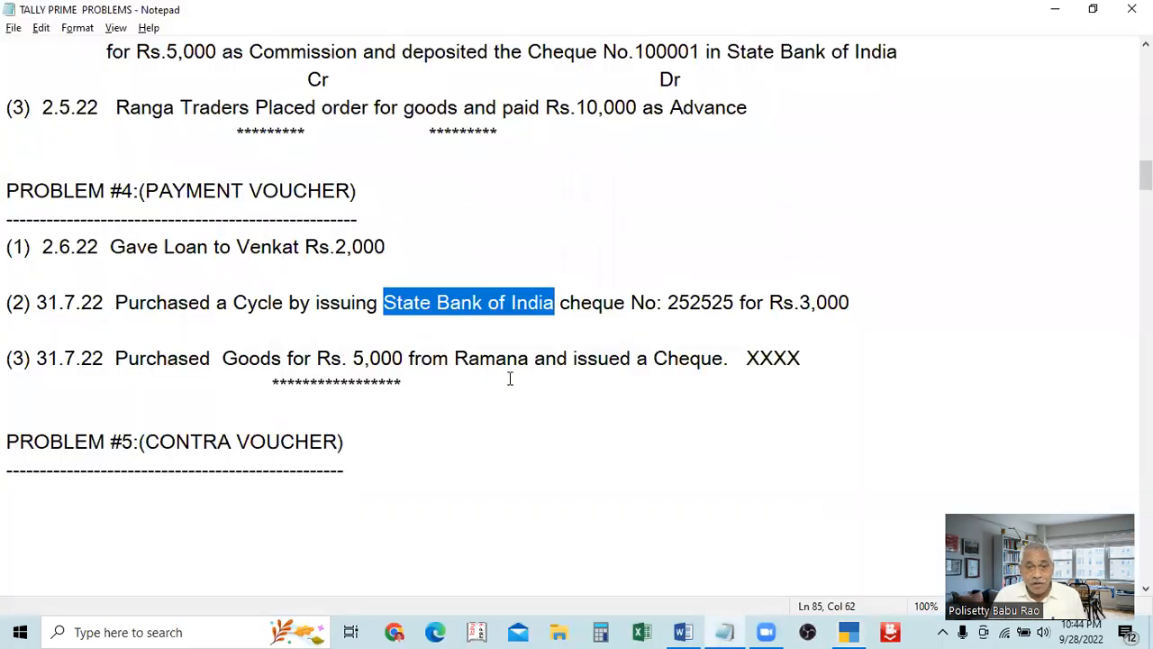
key("alt+Tab")
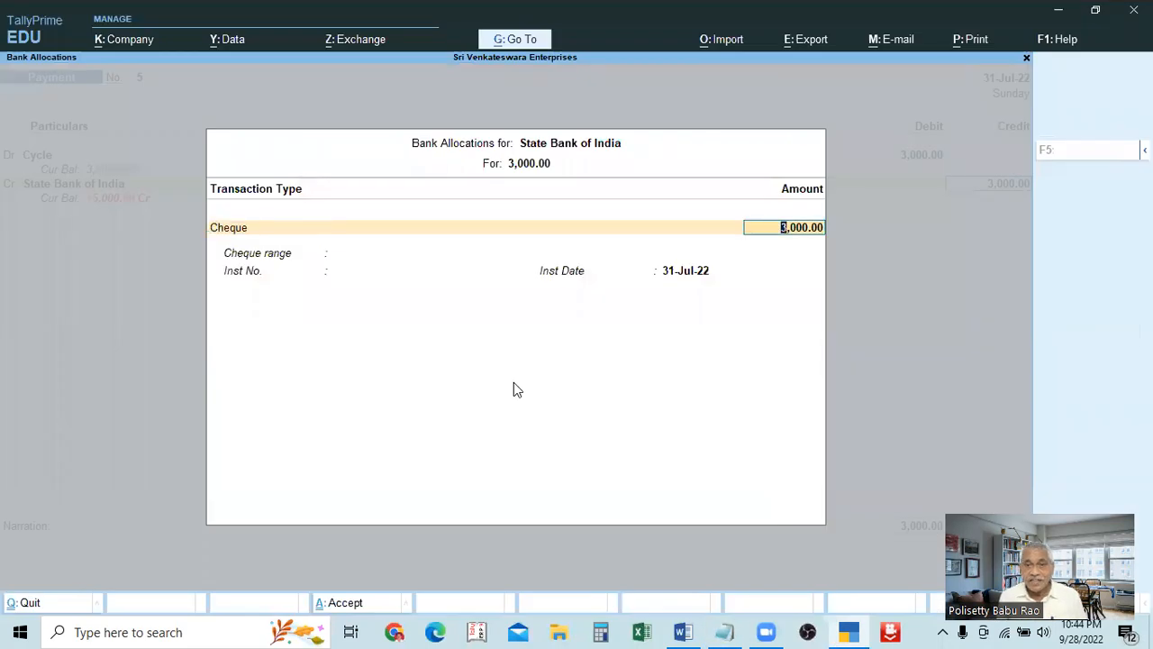
key("Return")
key("alt+Tab")
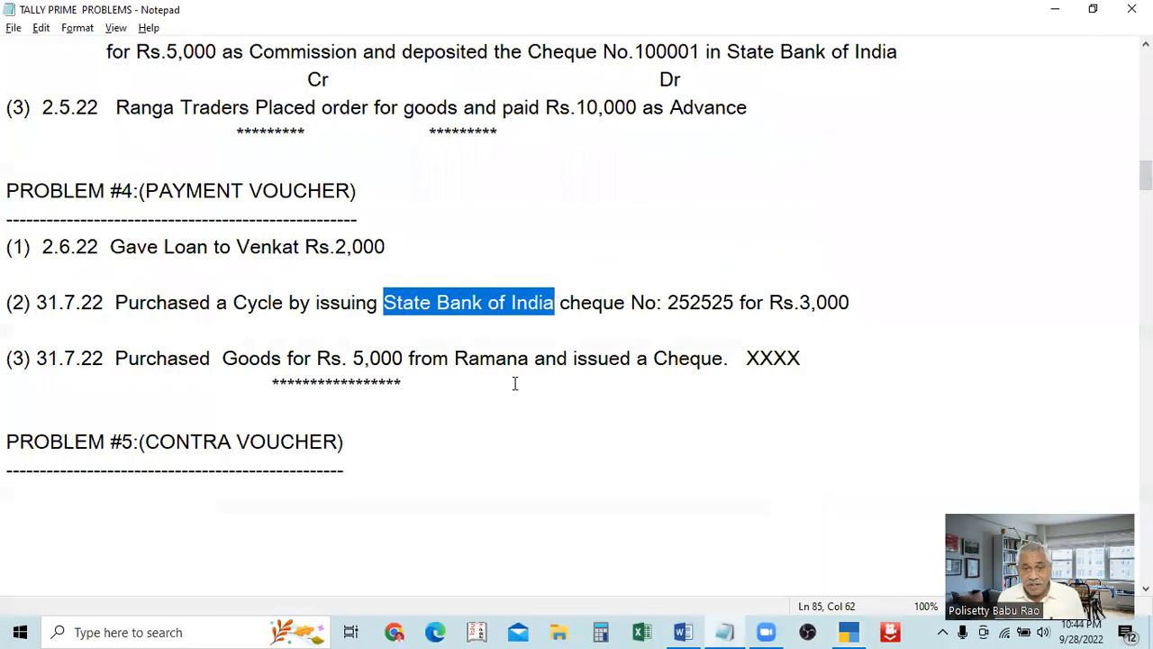
key("alt+Tab")
type("252525")
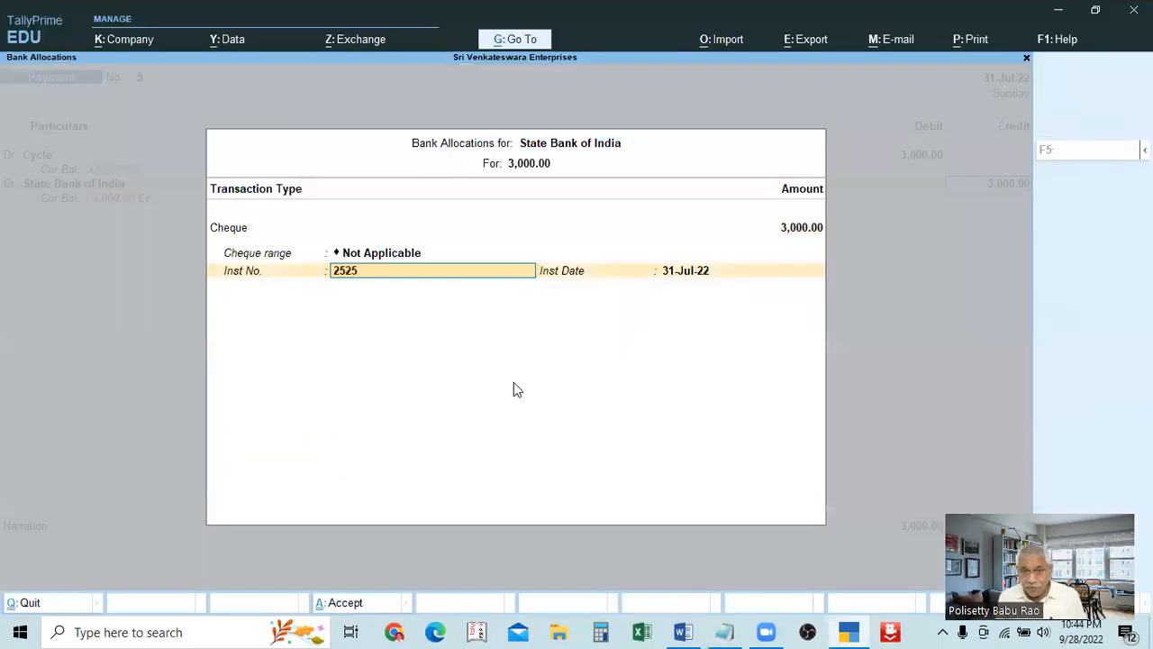
key("Return")
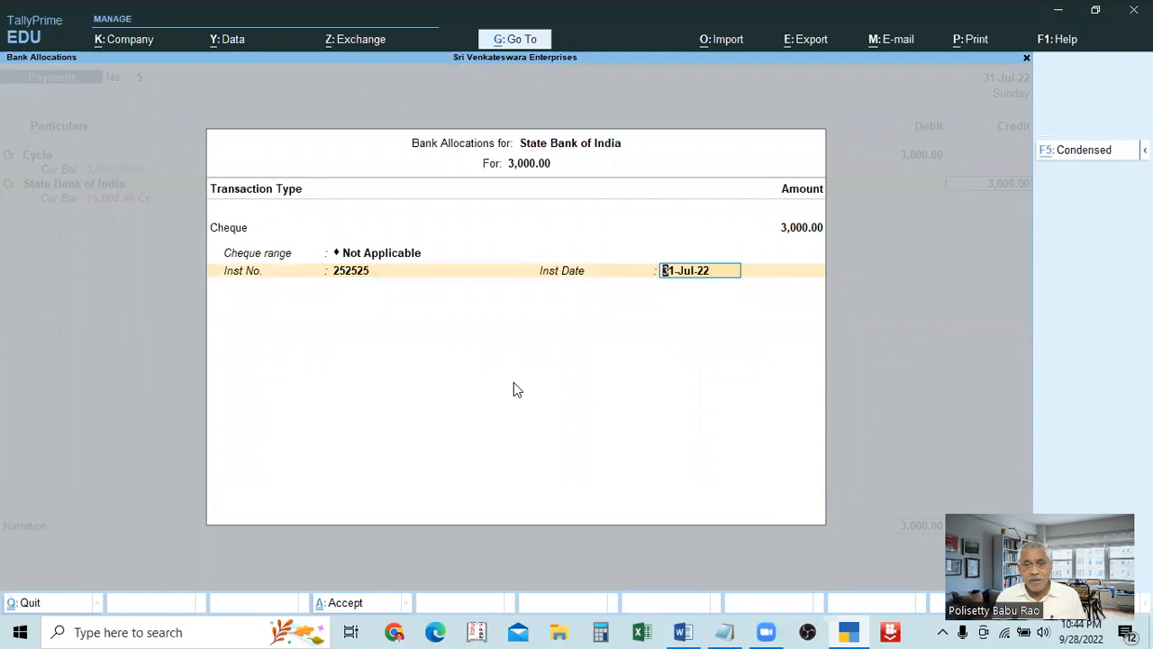
Keep 31-Jul-22 as the instrument date and save the cycle payment voucher without a narration.
key("alt+Tab")
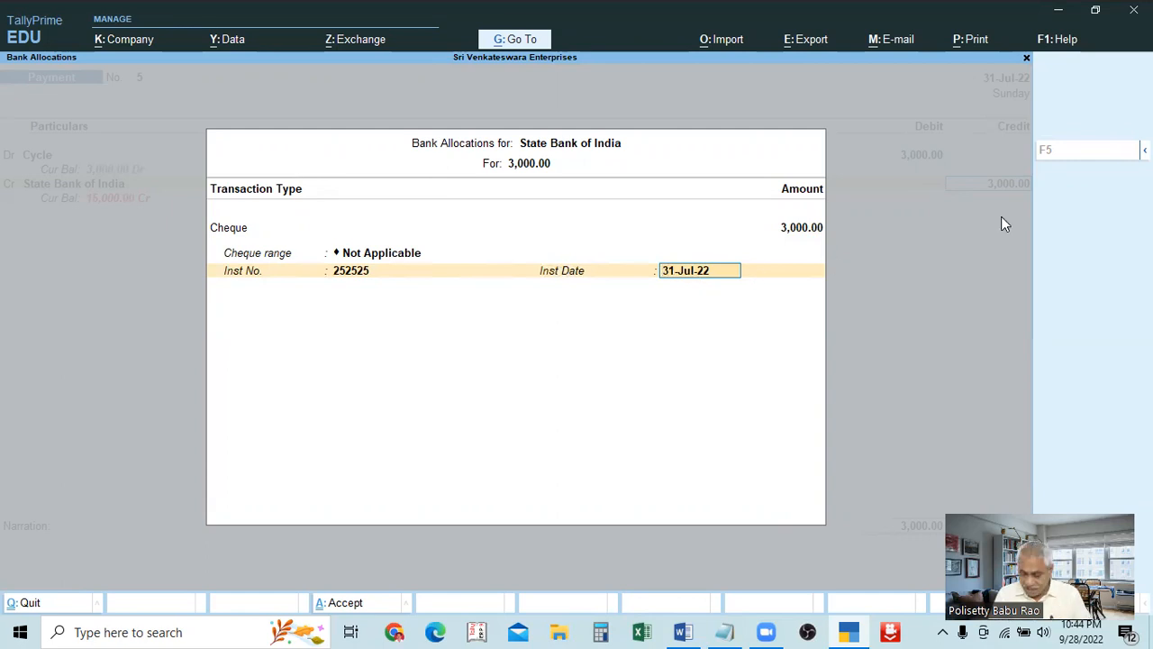
key("Return")
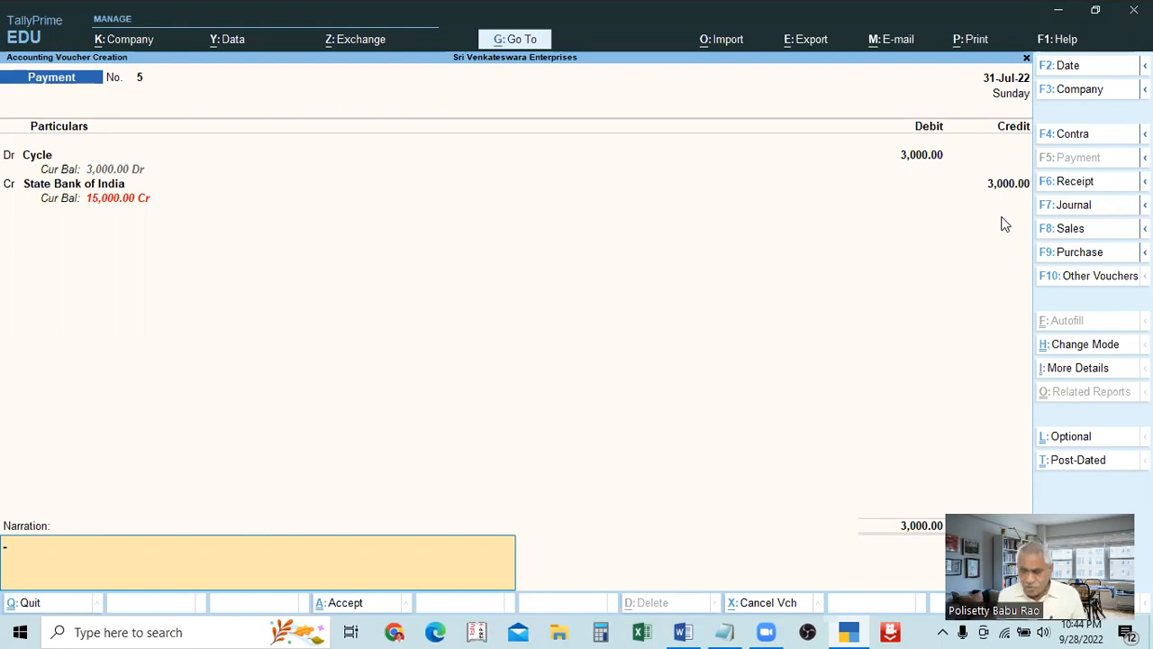
key("Return")
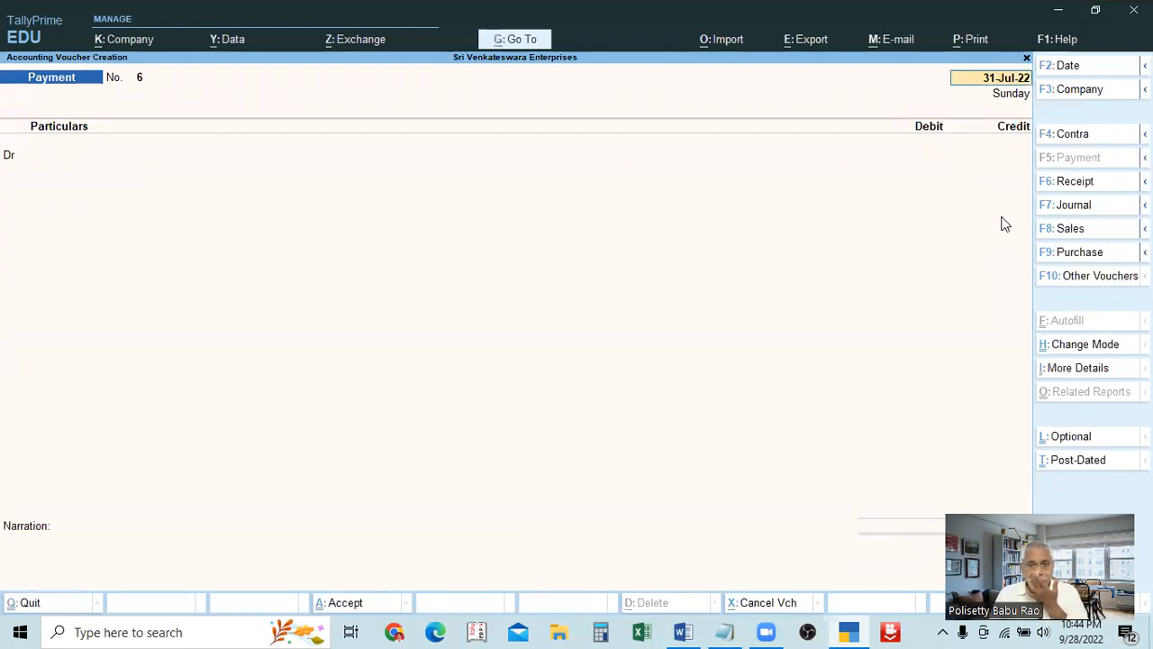
Examine the third PROBLEM #4 entry in Notepad, the 5,000 goods purchase by cheque, to decide whether it belongs in a payment voucher.
key("alt+Tab")
left_click_drag(126, 303, 893, 278)
left_click(893, 279)
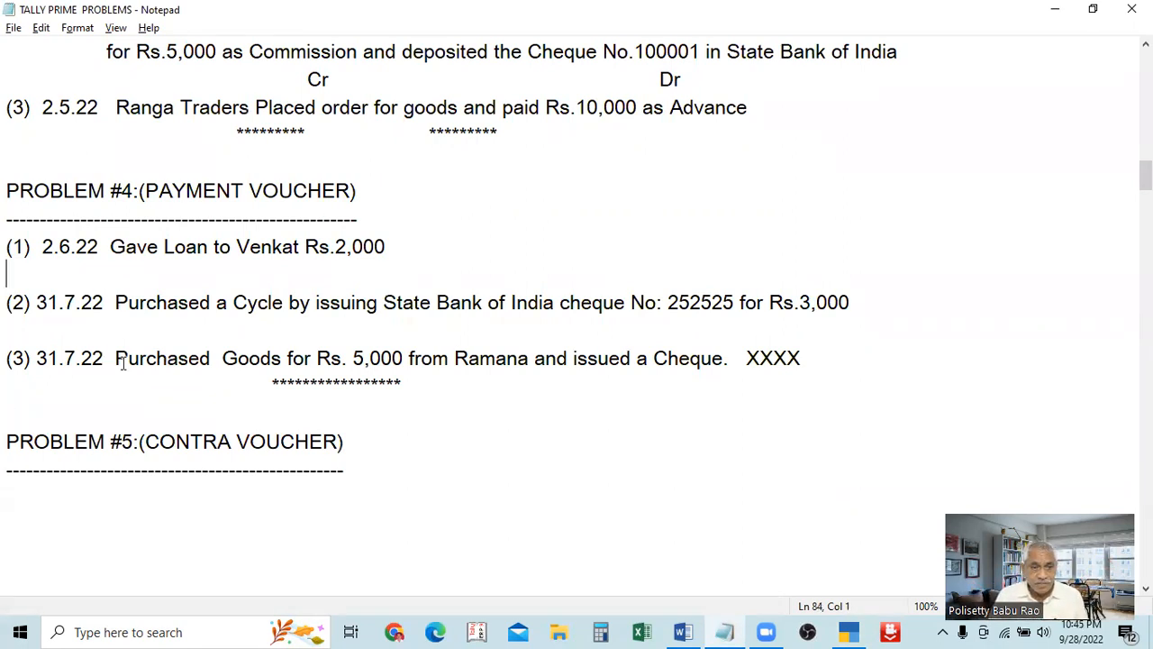
left_click_drag(115, 358, 896, 356)
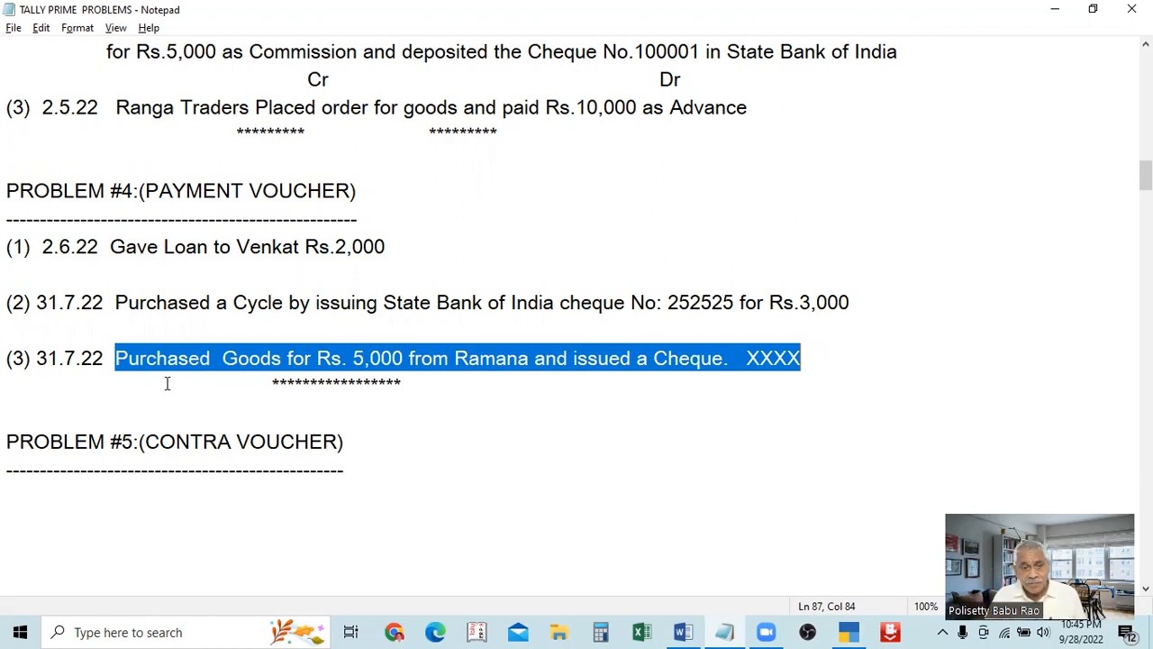
left_click(210, 358)
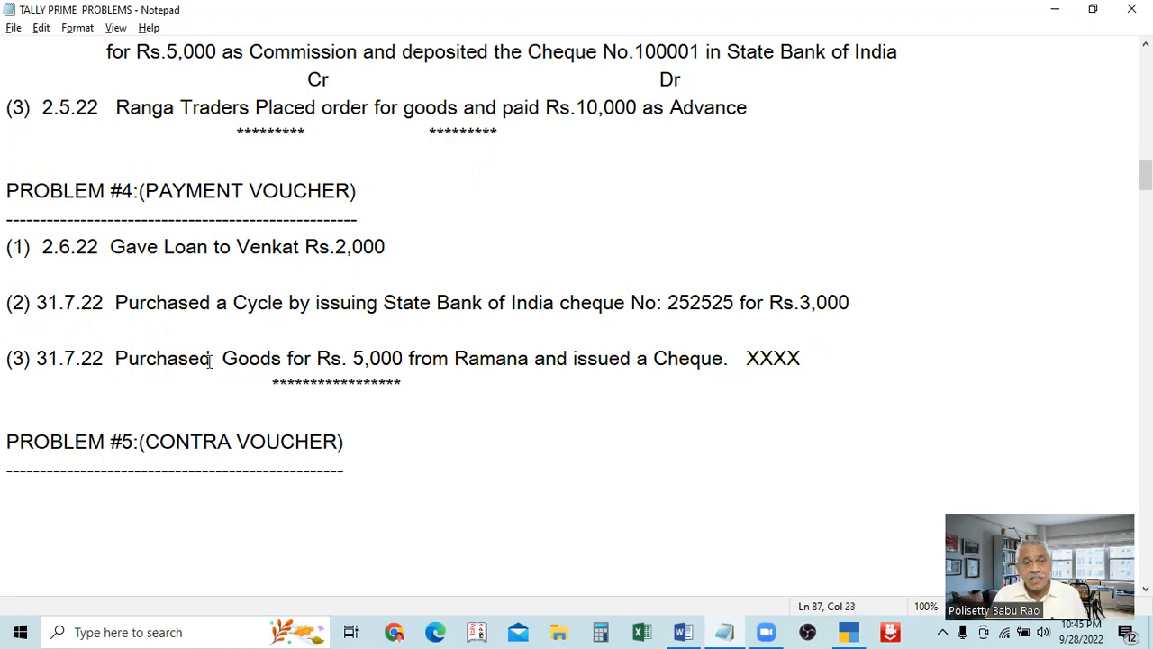
left_click_drag(117, 362, 216, 364)
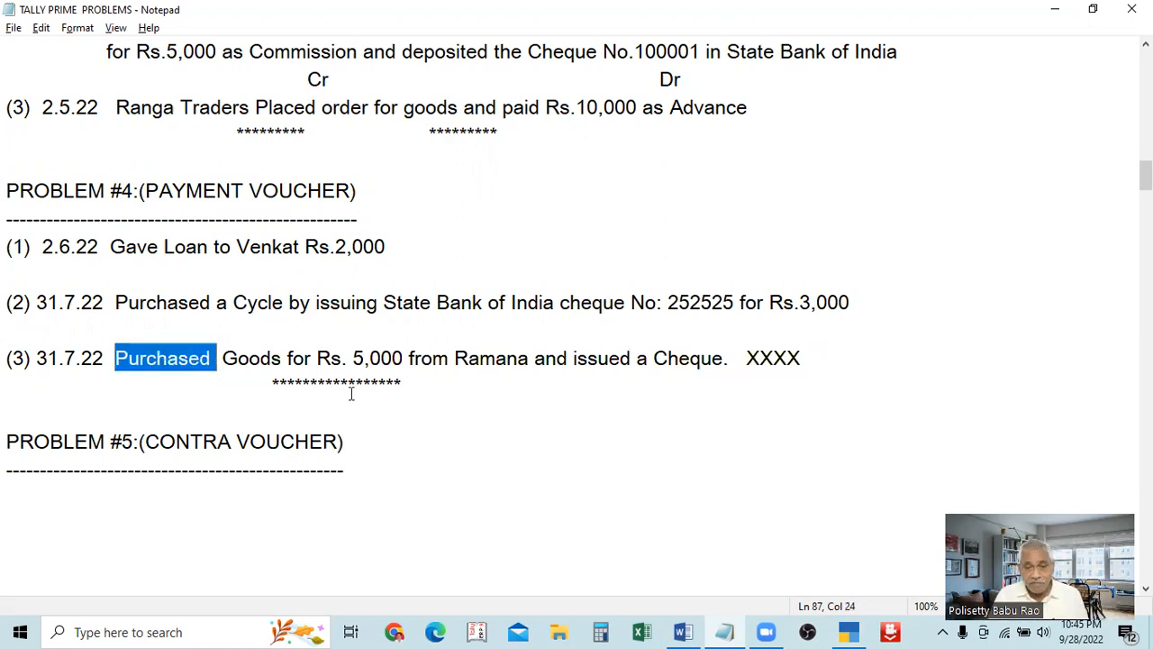
left_click(220, 365)
left_click(116, 360)
left_click_drag(115, 360, 811, 351)
left_click(760, 369)
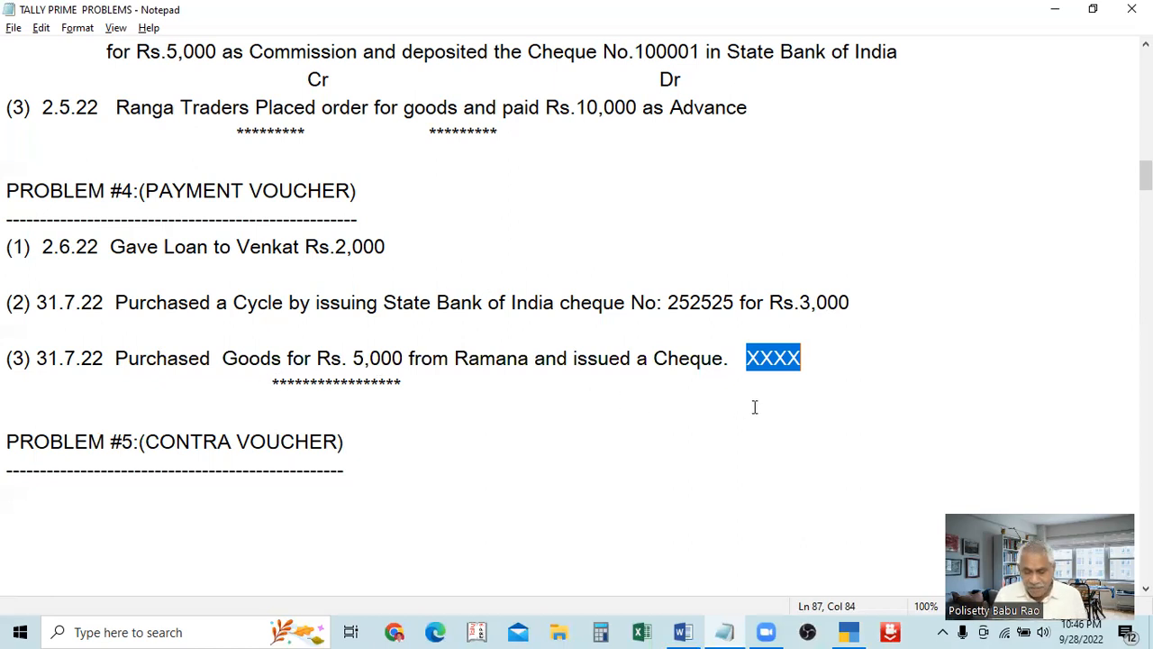
Switch back to TallyPrime, leave the blank payment voucher and return to the Gateway of Tally.
key("alt+Tab")
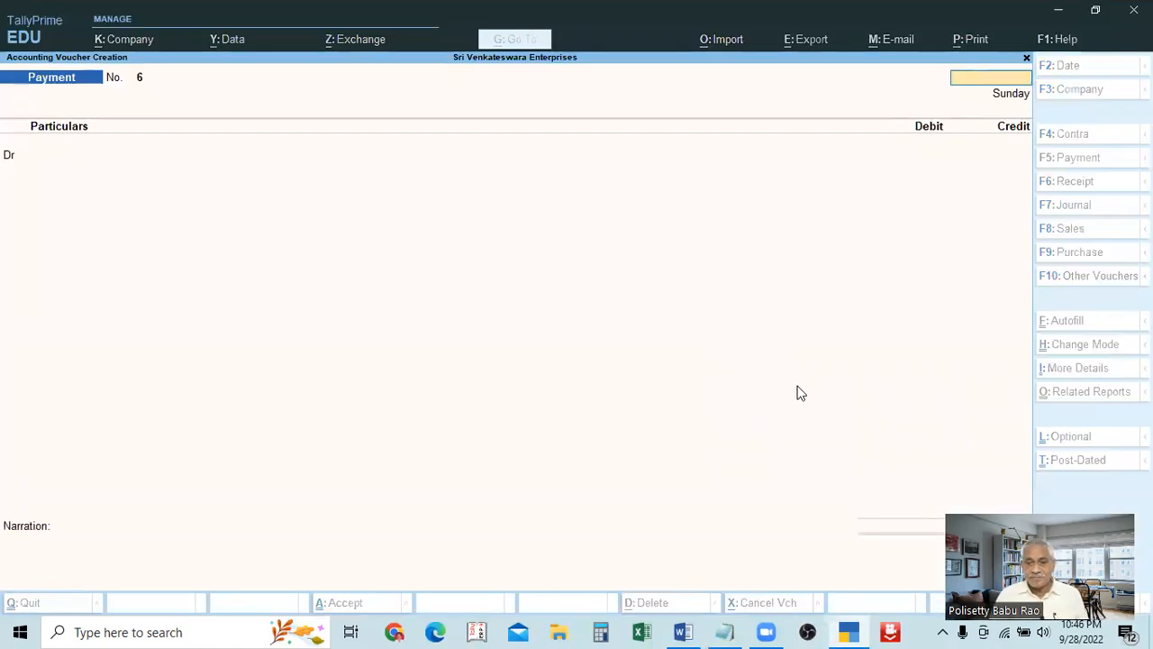
key("Escape")
key("Escape")
key("n")
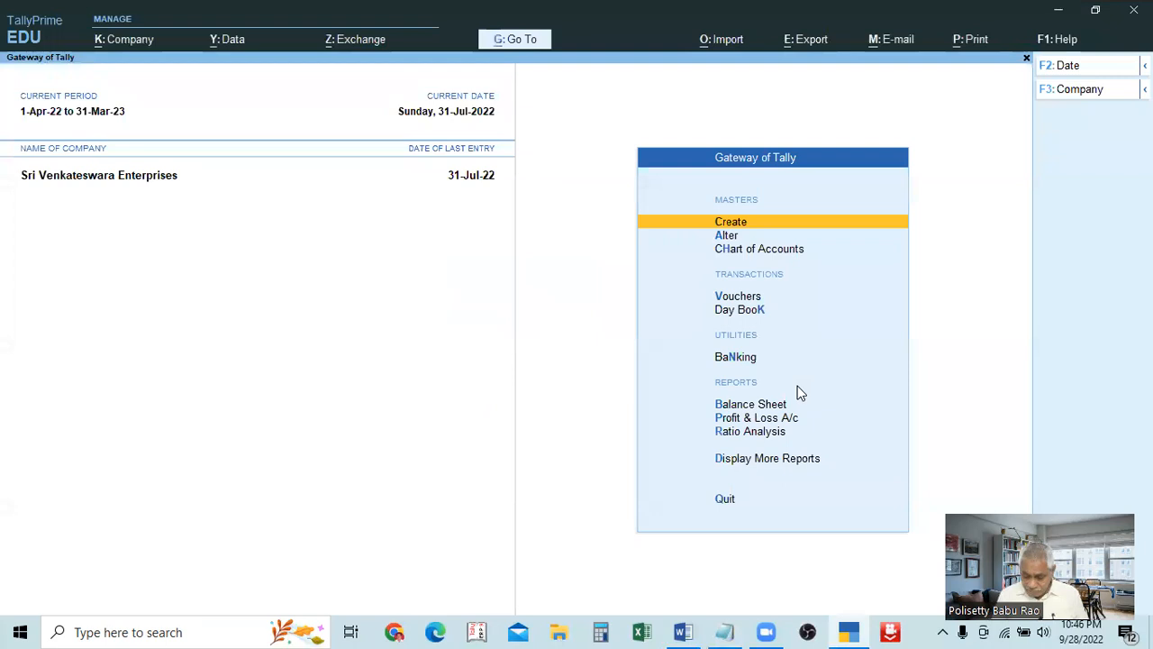